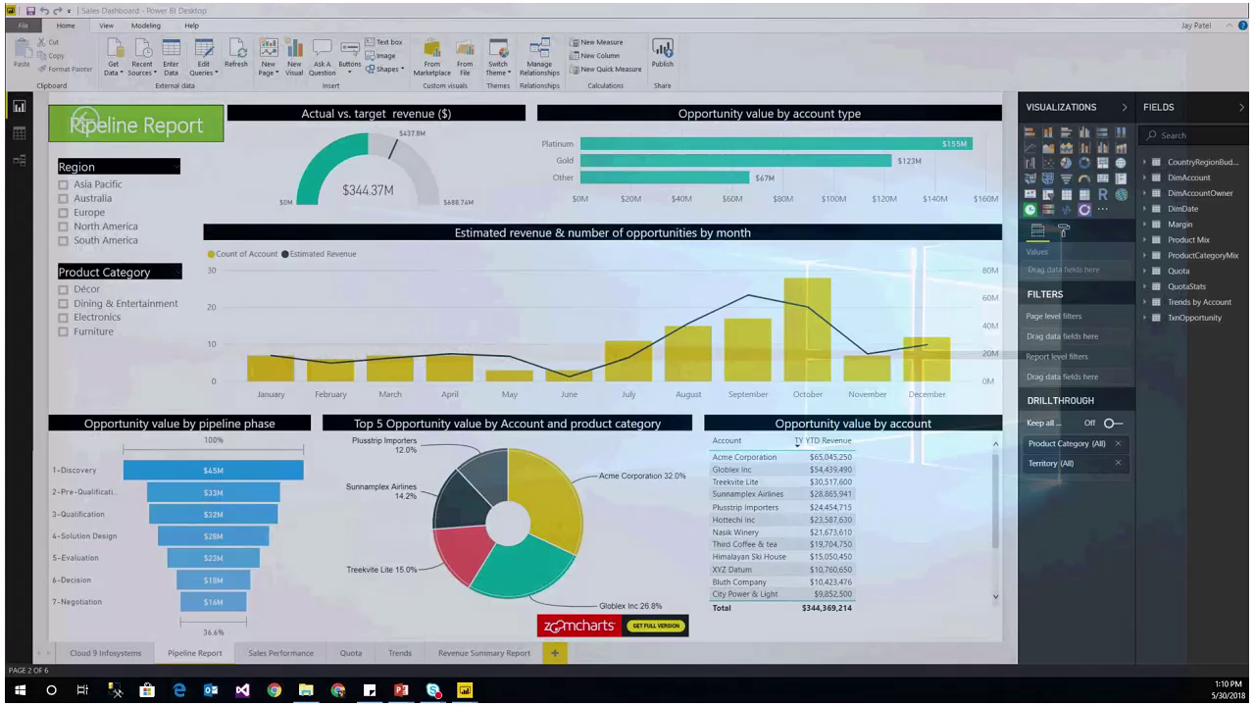
In the monthly estimated revenue chart's shape formatting, try the Dashed and Dotted line styles and set the line back to Solid
{"action": "left_click", "coordinate": [817, 307]}
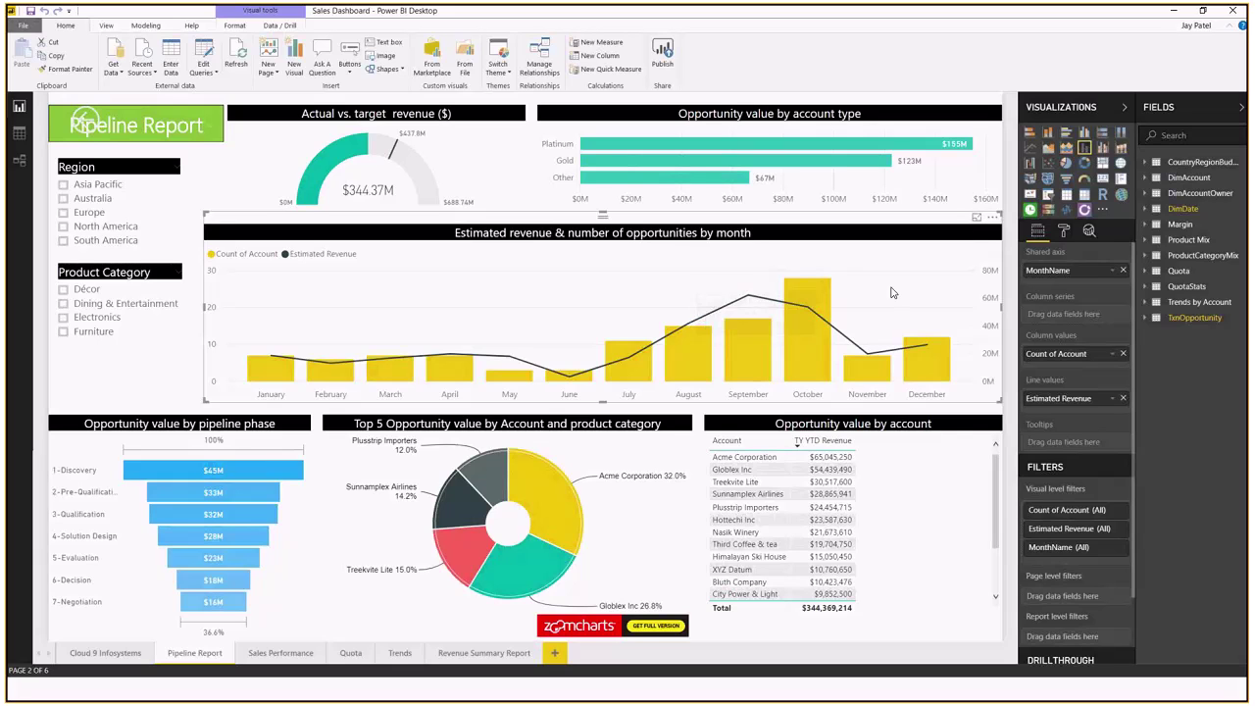
{"action": "left_click", "coordinate": [1061, 233]}
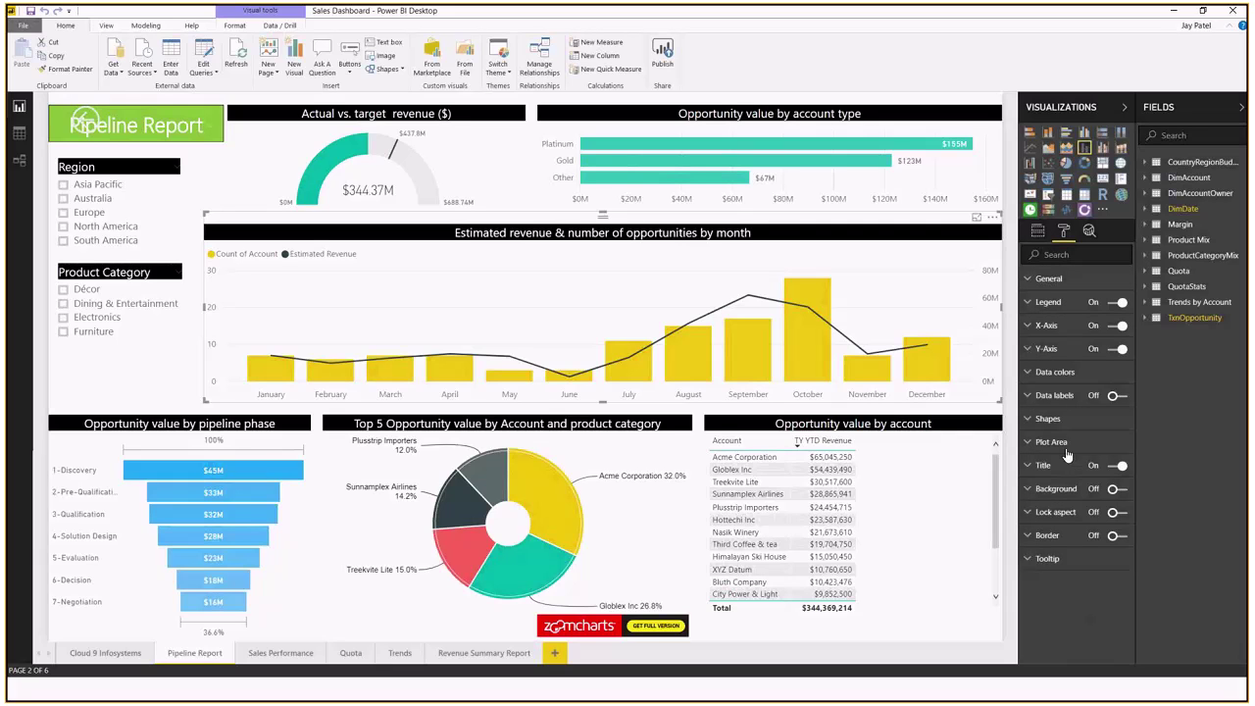
{"action": "left_click", "coordinate": [1049, 419]}
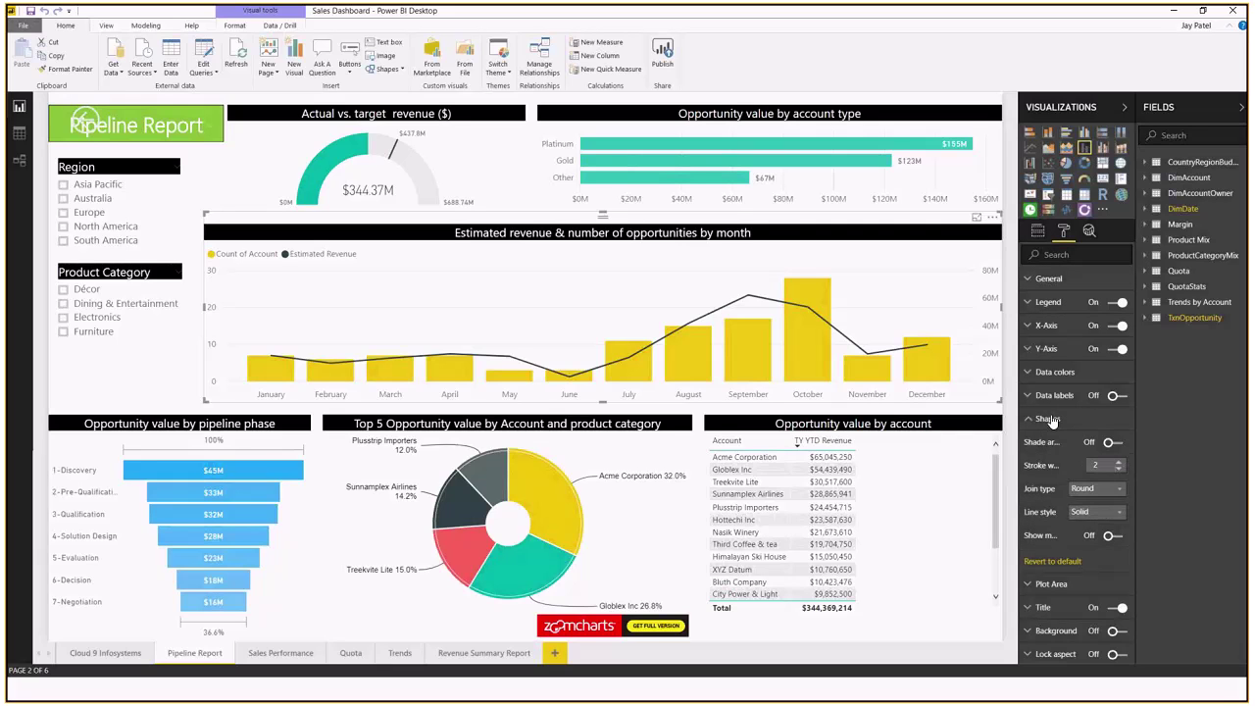
{"action": "left_click", "coordinate": [1100, 513]}
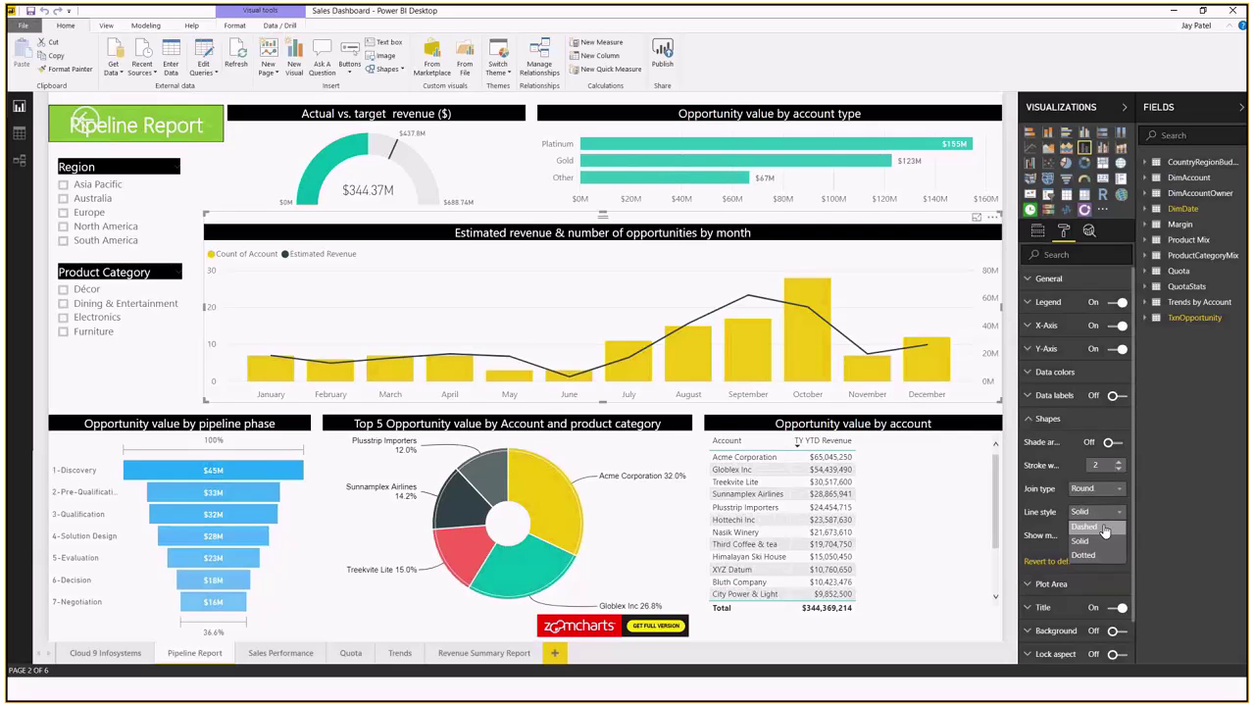
{"action": "left_click", "coordinate": [1103, 528]}
{"action": "left_click", "coordinate": [1094, 511]}
{"action": "left_click", "coordinate": [1100, 554]}
{"action": "left_click", "coordinate": [1094, 512]}
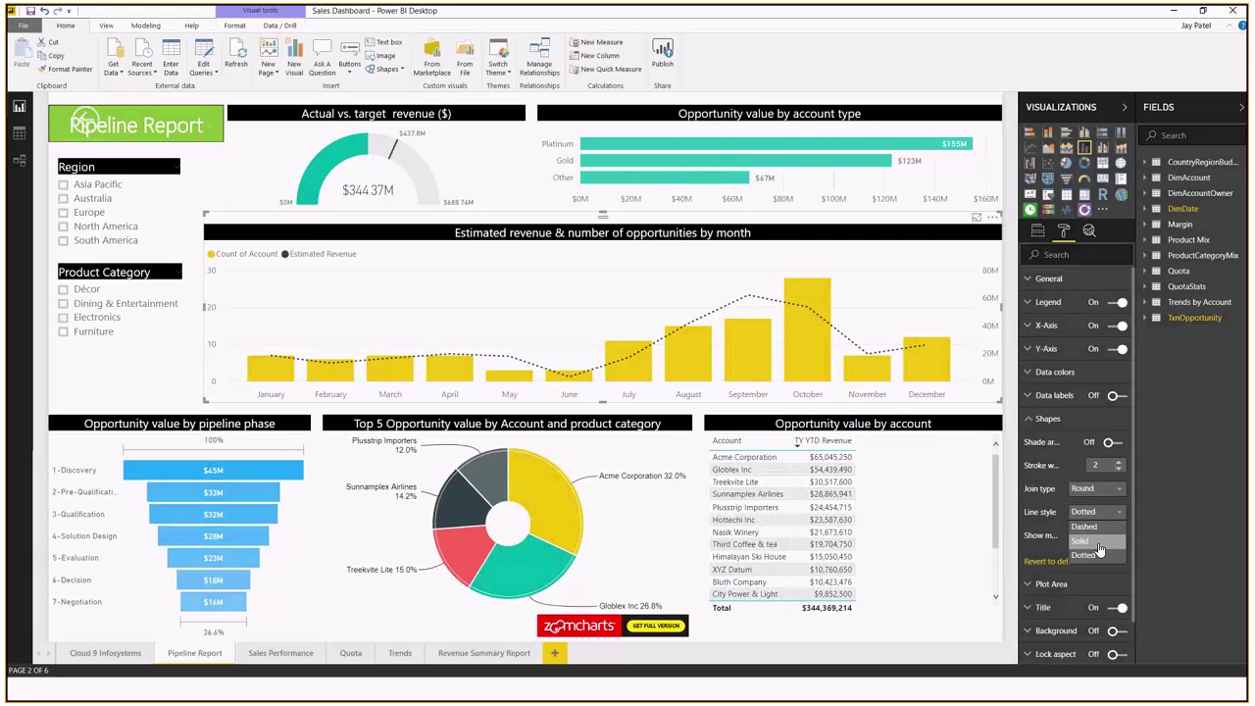
{"action": "left_click", "coordinate": [1099, 541]}
Set the join type of the monthly chart's revenue line to Bevel
{"action": "left_click", "coordinate": [1096, 488]}
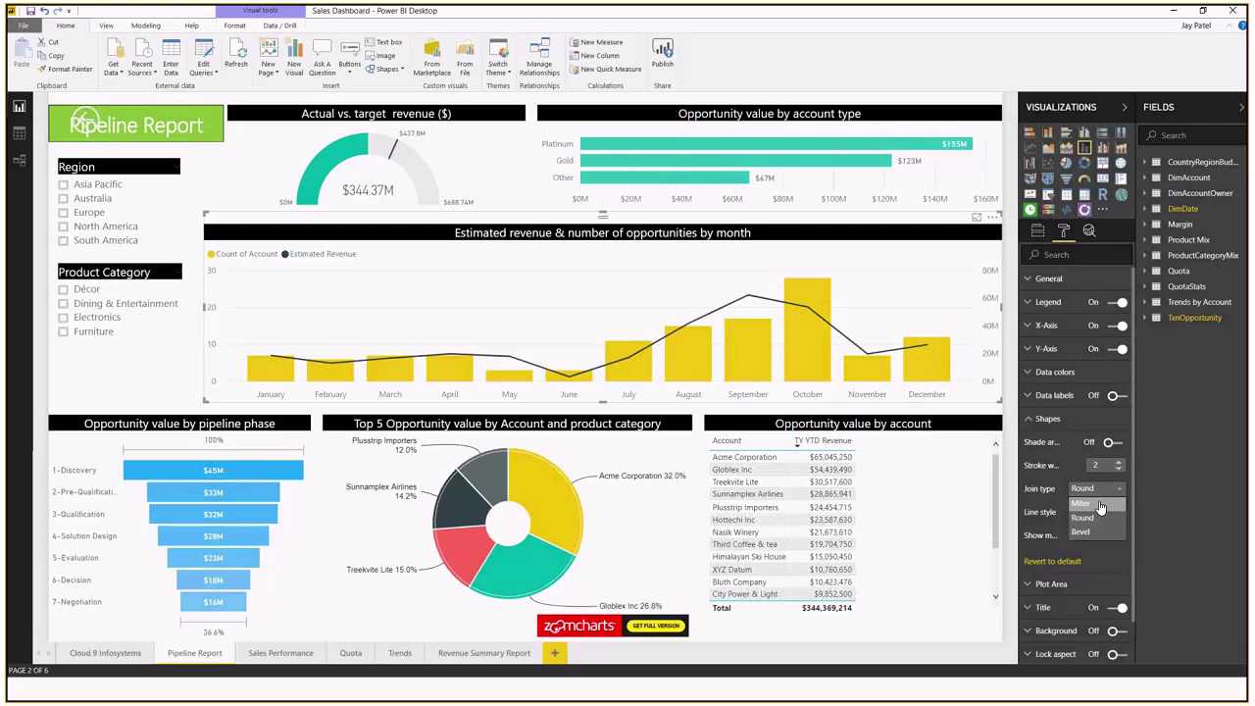
{"action": "left_click", "coordinate": [1098, 488]}
{"action": "left_click", "coordinate": [1100, 531]}
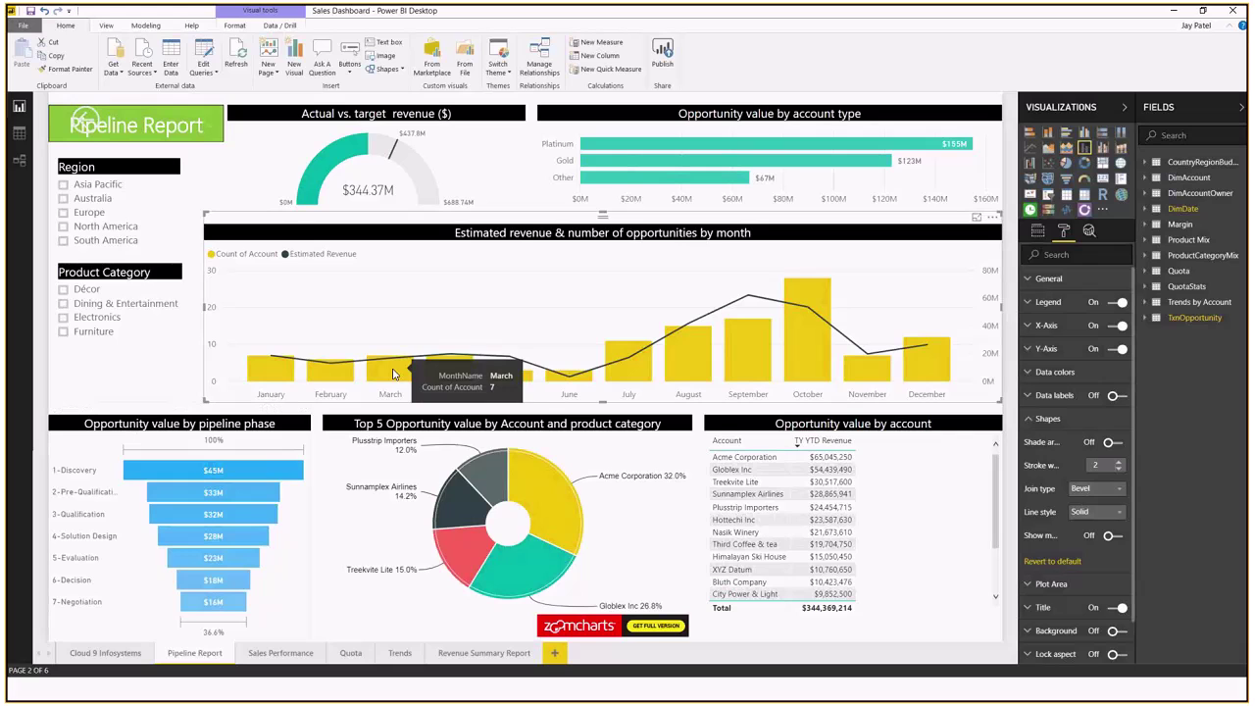
Run the Explain the increase analysis on the March column of the monthly revenue and opportunities chart
{"action": "right_click", "coordinate": [393, 374]}
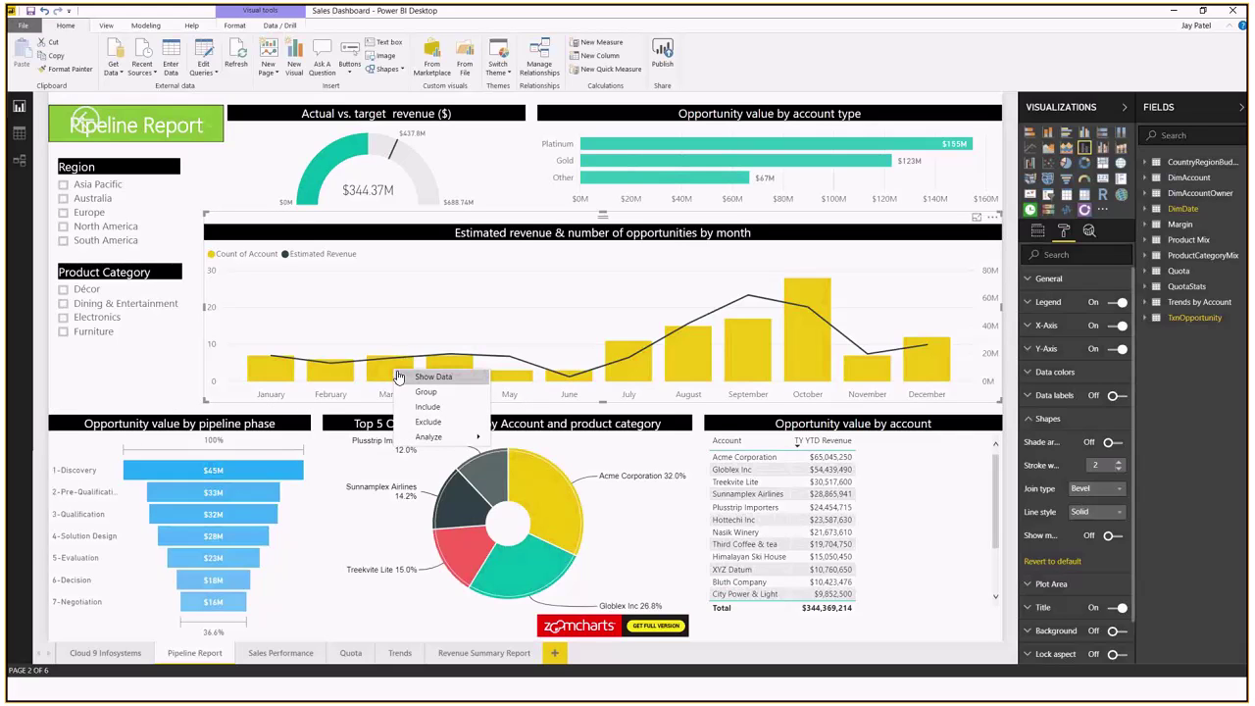
{"action": "mouse_move", "coordinate": [443, 441]}
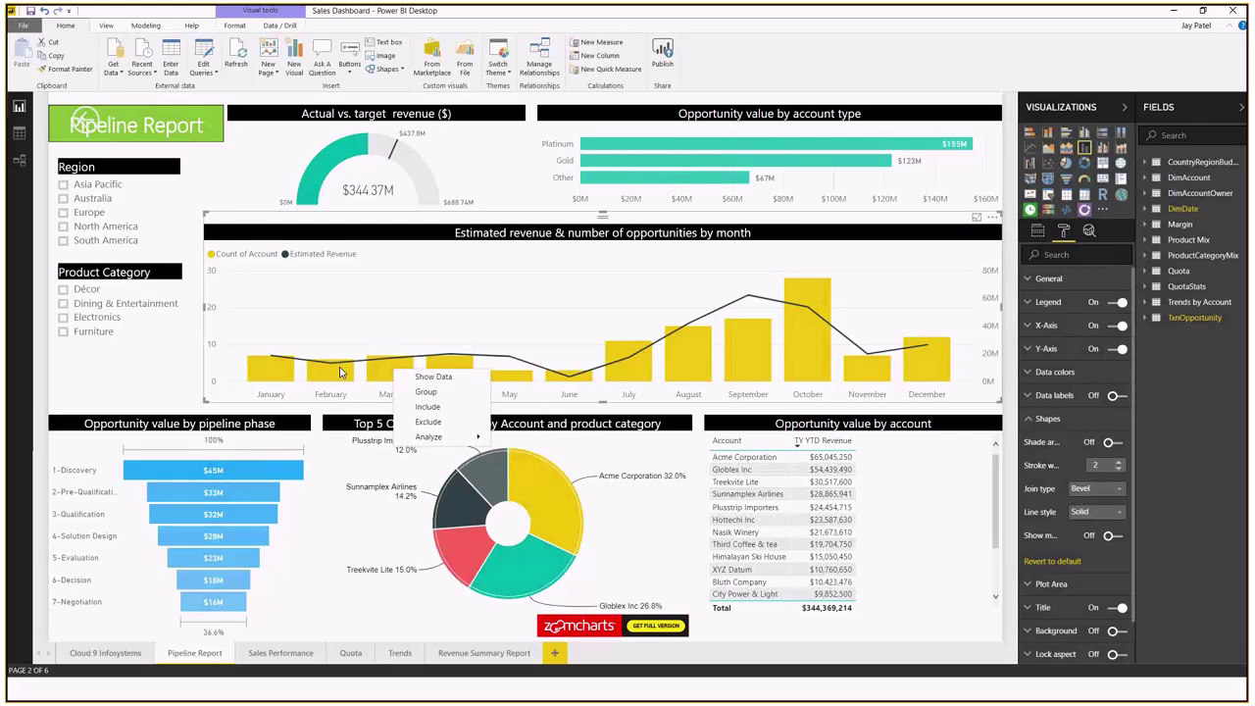
{"action": "mouse_move", "coordinate": [344, 379]}
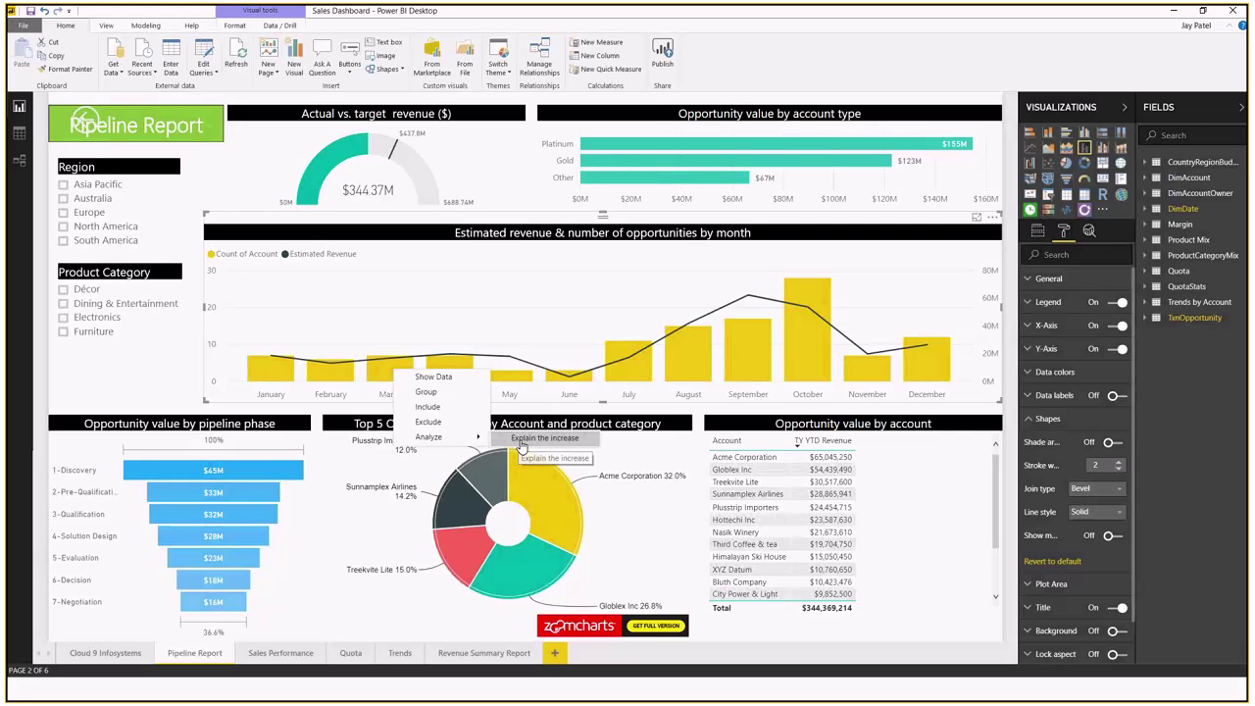
{"action": "left_click", "coordinate": [521, 446]}
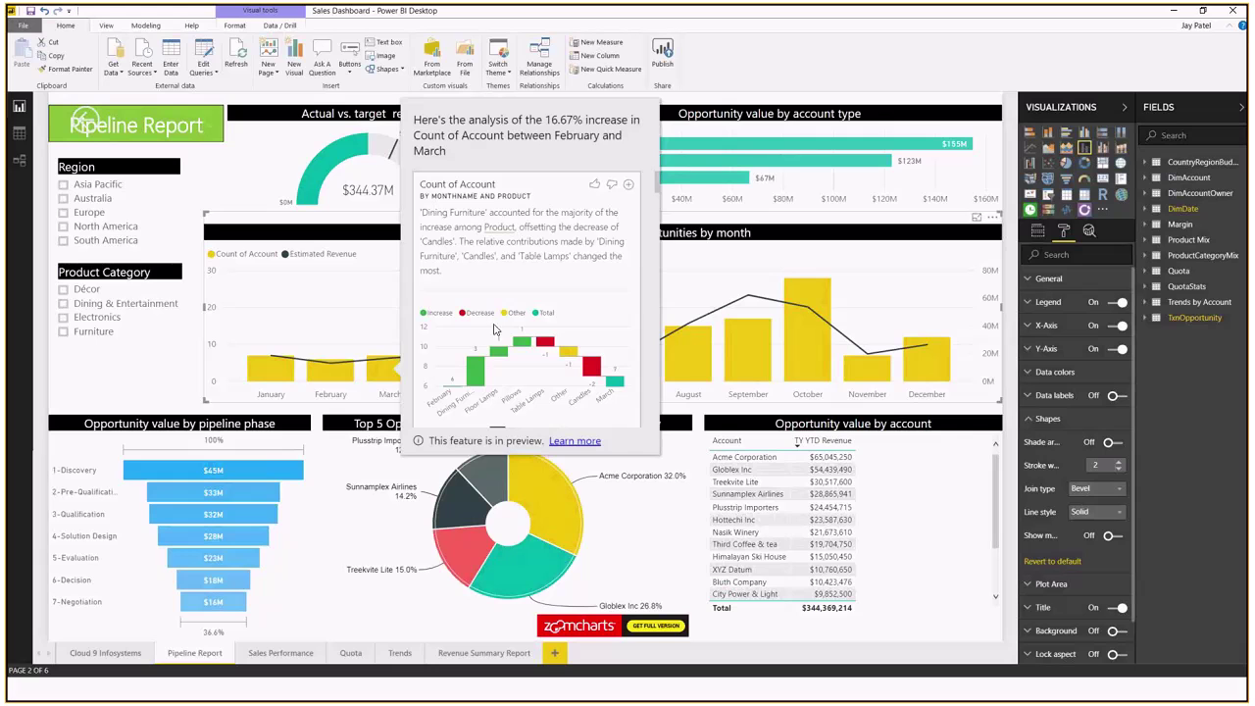
Review the Count of Account by month and product analysis as waterfall, scatter, 100% stacked column and ribbon charts
{"action": "scroll", "coordinate": [538, 410], "scroll_direction": "down", "scroll_amount": 3}
{"action": "scroll", "coordinate": [537, 331], "scroll_direction": "up", "scroll_amount": 3}
{"action": "scroll", "coordinate": [528, 359], "scroll_direction": "down", "scroll_amount": 2}
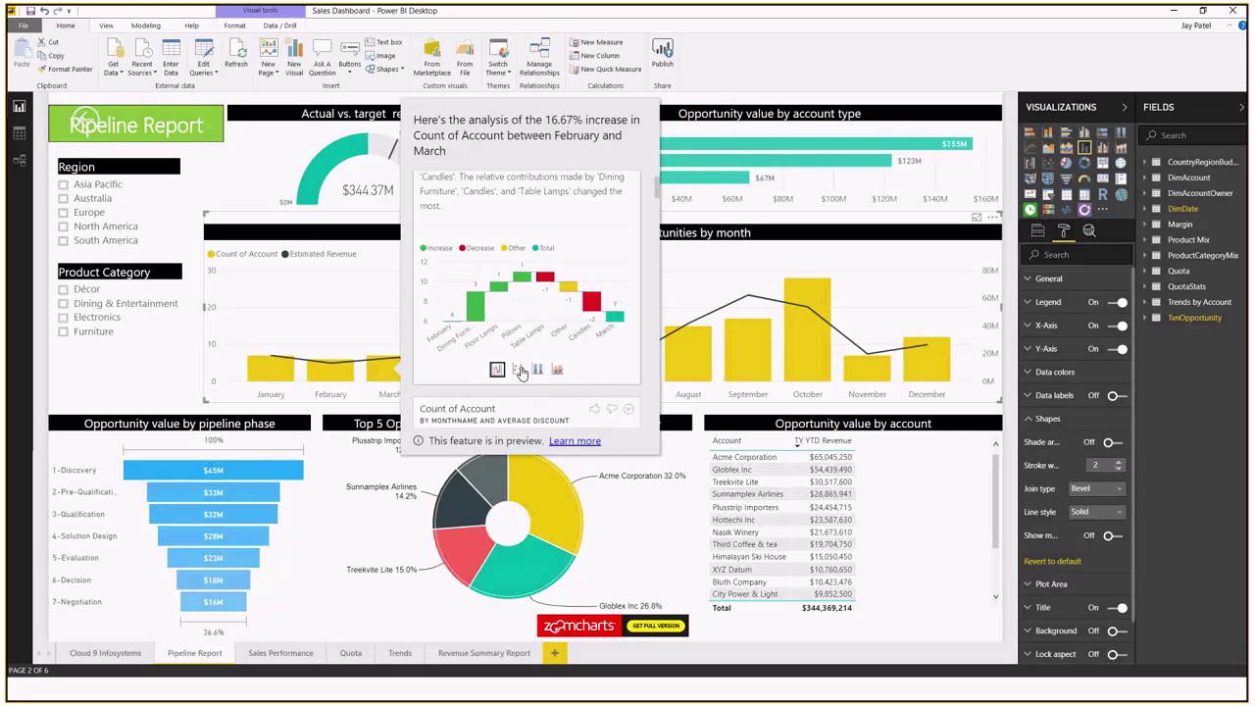
{"action": "left_click", "coordinate": [518, 370]}
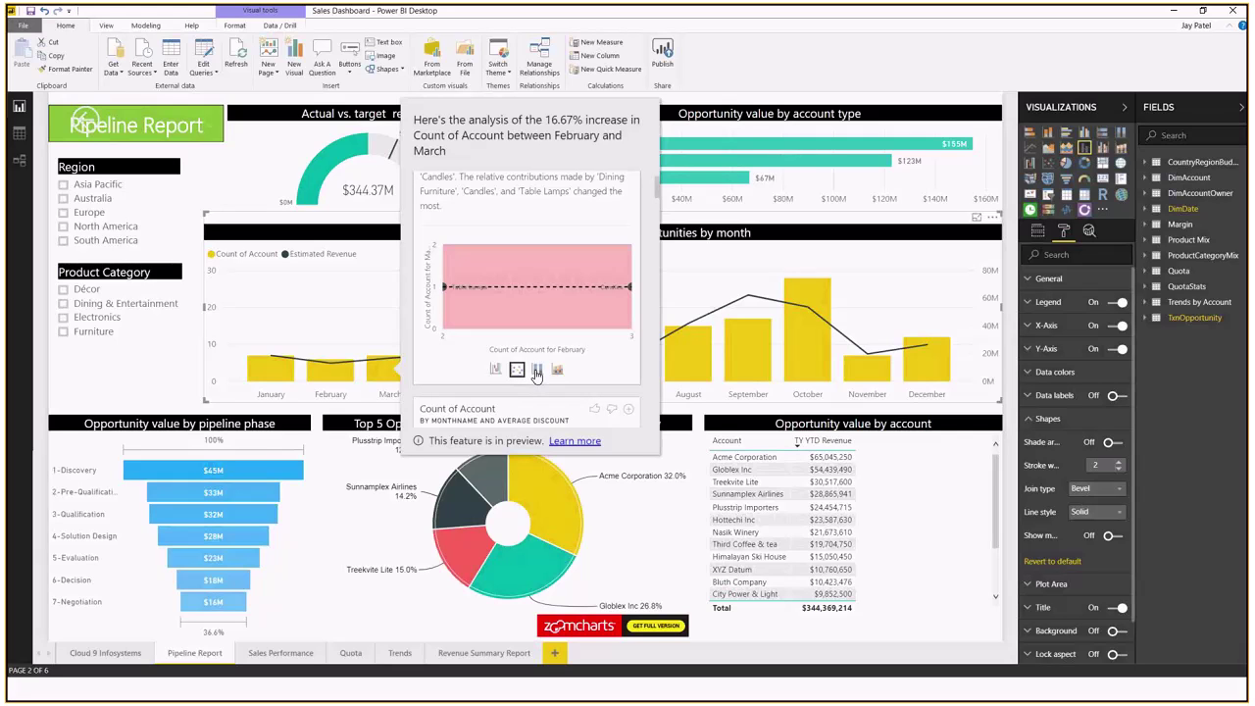
{"action": "left_click", "coordinate": [537, 369]}
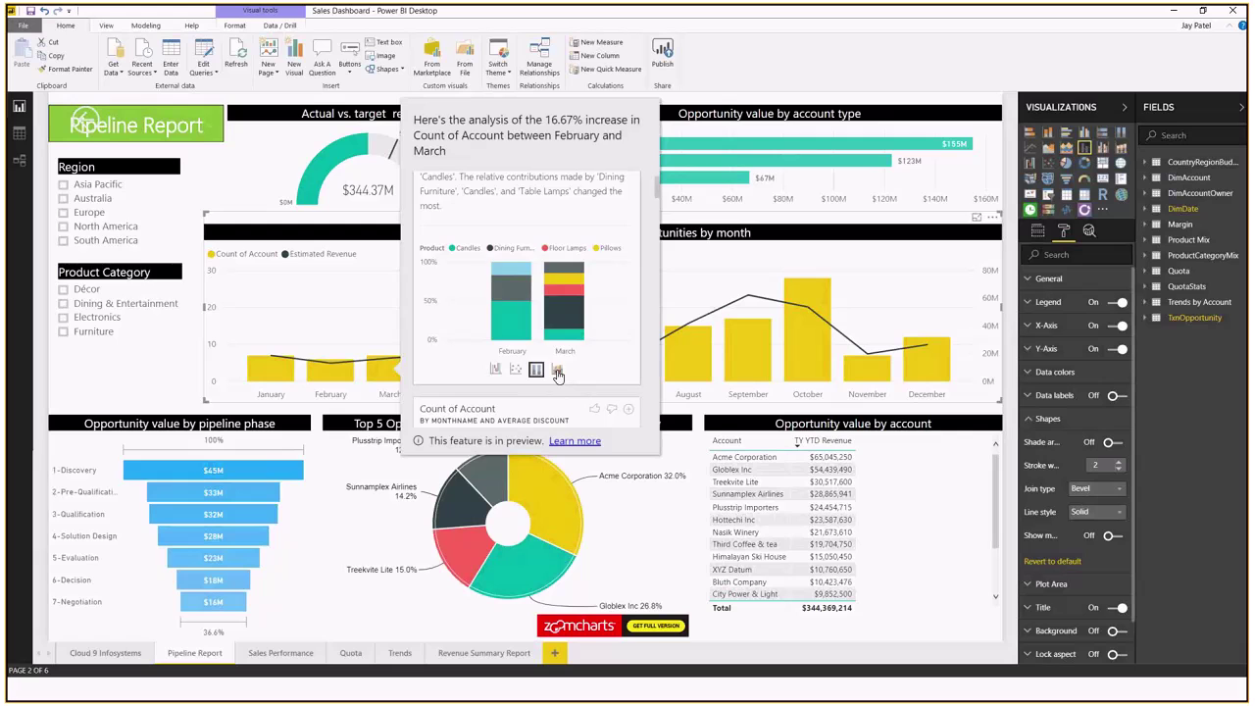
{"action": "left_click", "coordinate": [556, 370]}
{"action": "mouse_move", "coordinate": [542, 310]}
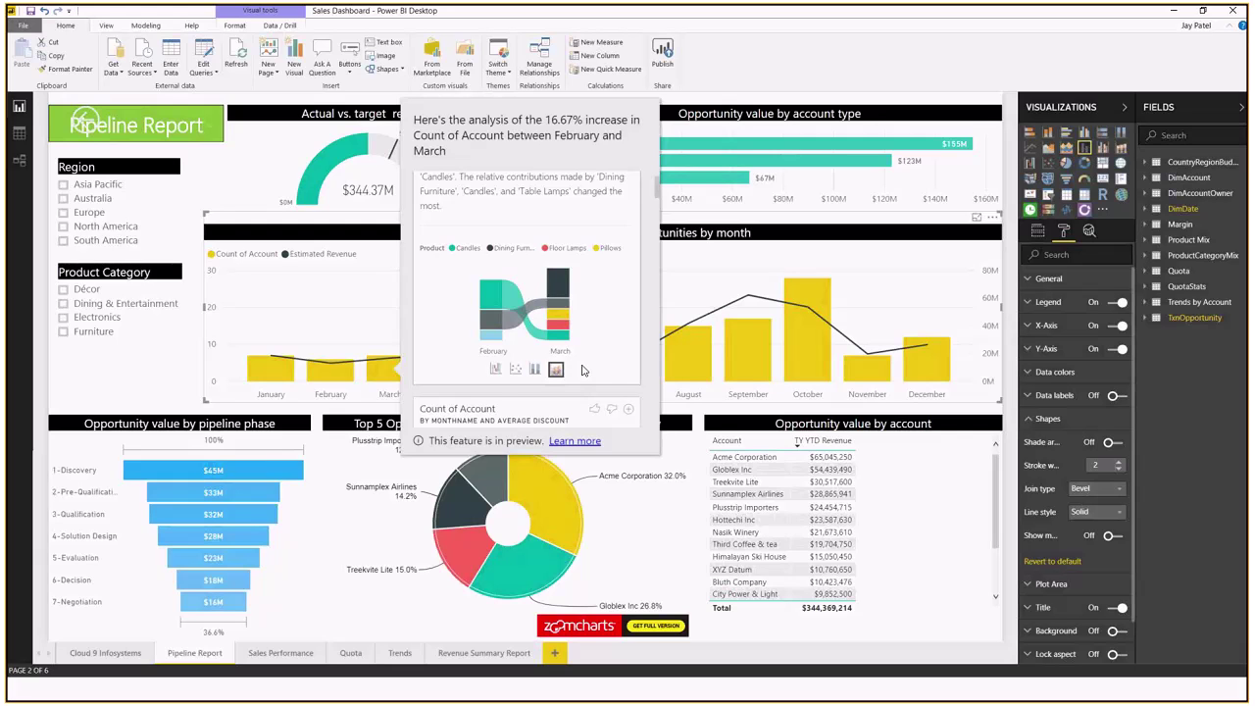
{"action": "scroll", "coordinate": [500, 361], "scroll_direction": "up", "scroll_amount": 2}
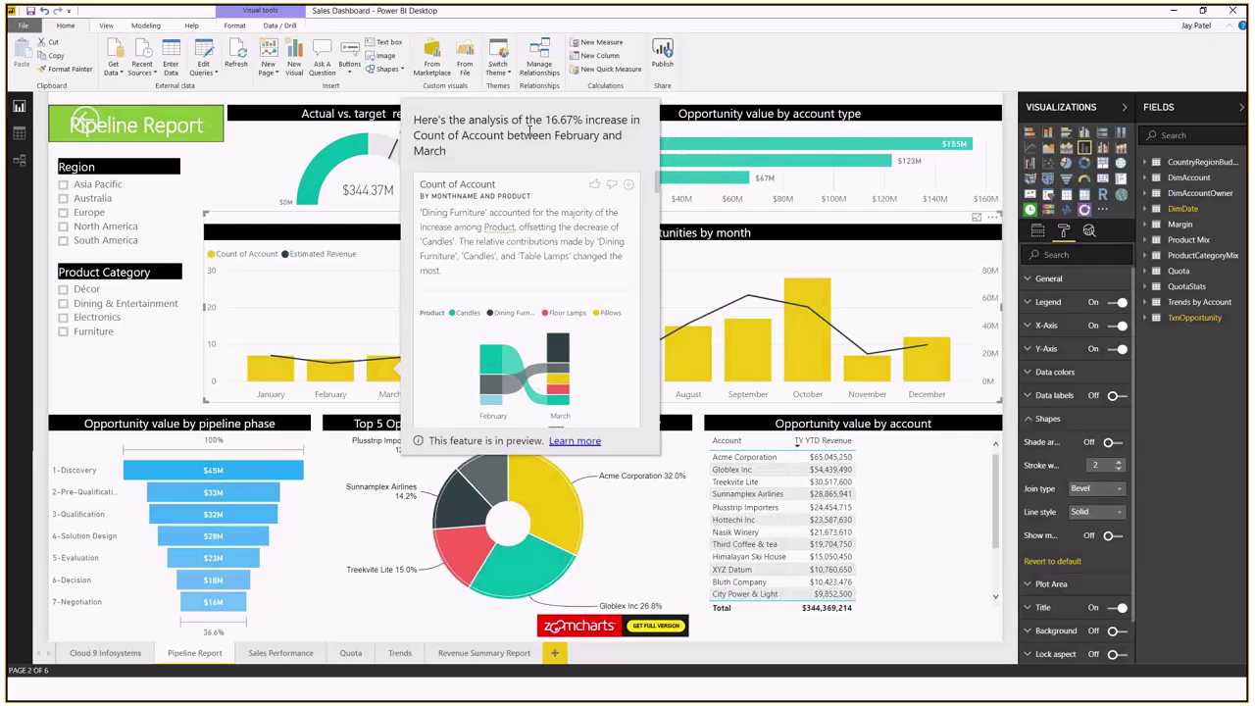
On the Sales Performance page, inspect the Variance to target sales chart's value and color saturation aggregation, and highlight and clear its France bar
{"action": "mouse_move", "coordinate": [742, 13]}
{"action": "key", "text": "alt+Tab"}
{"action": "left_click", "coordinate": [279, 654]}
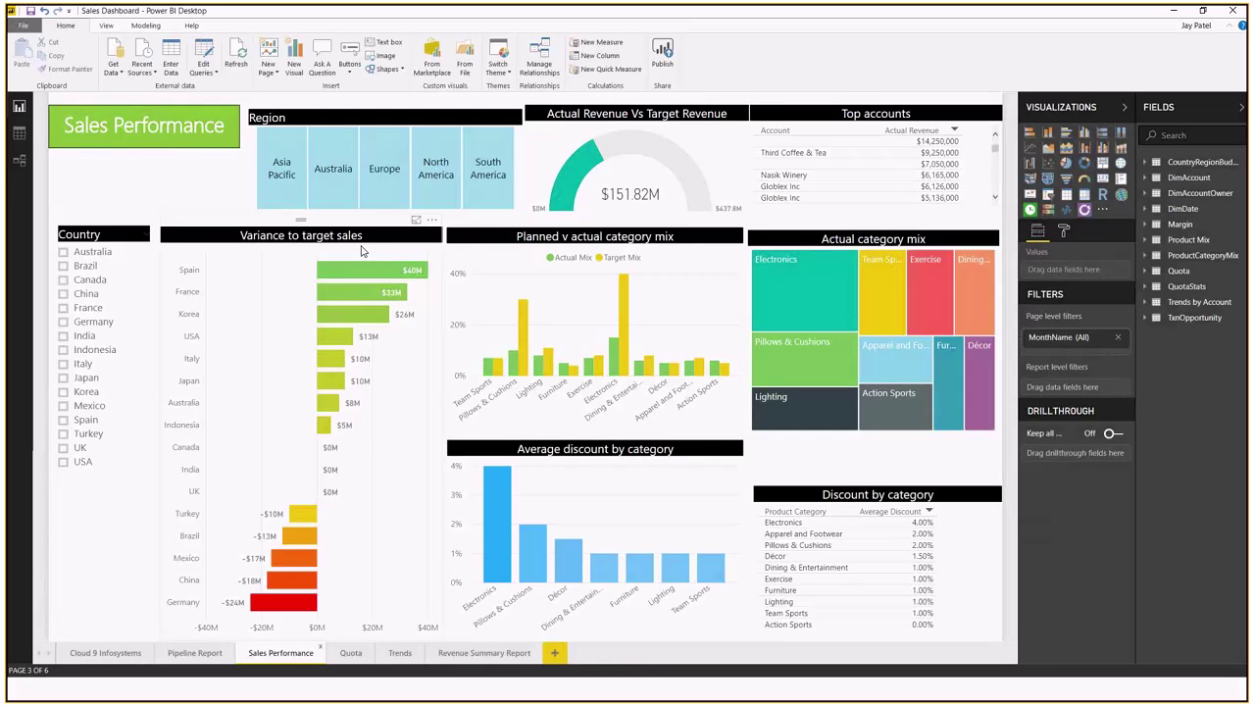
{"action": "left_click", "coordinate": [362, 247]}
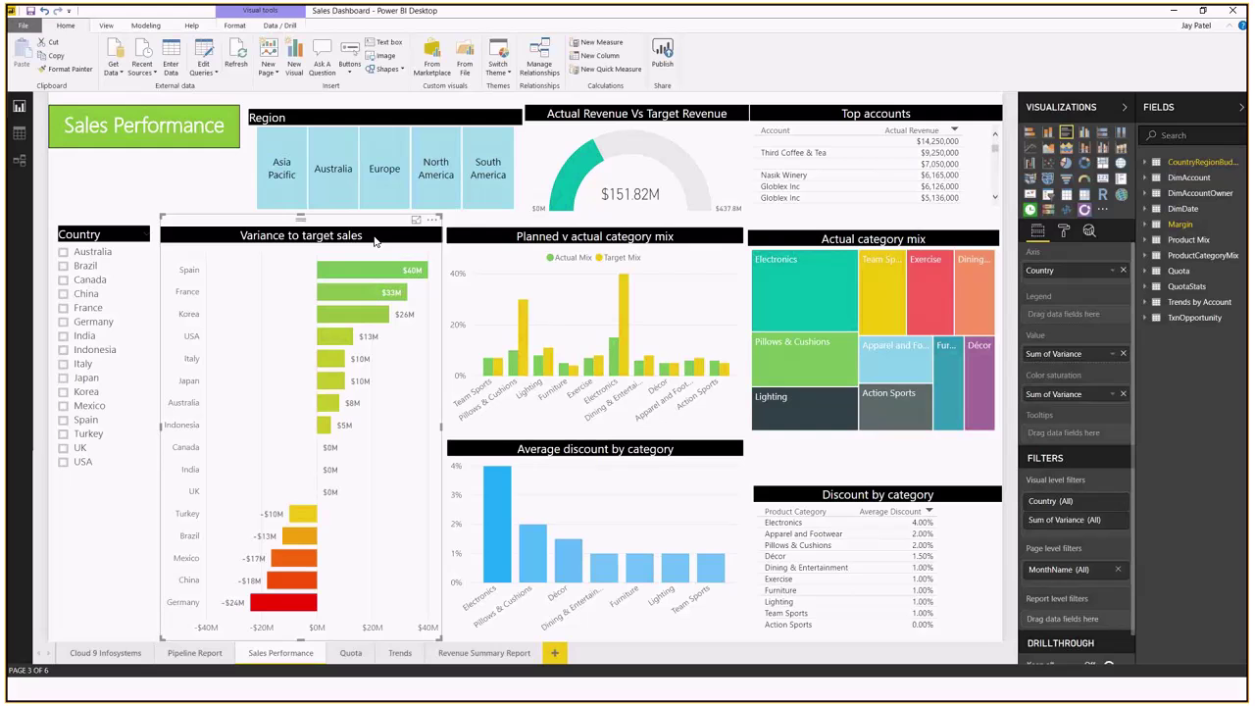
{"action": "left_click", "coordinate": [1114, 357]}
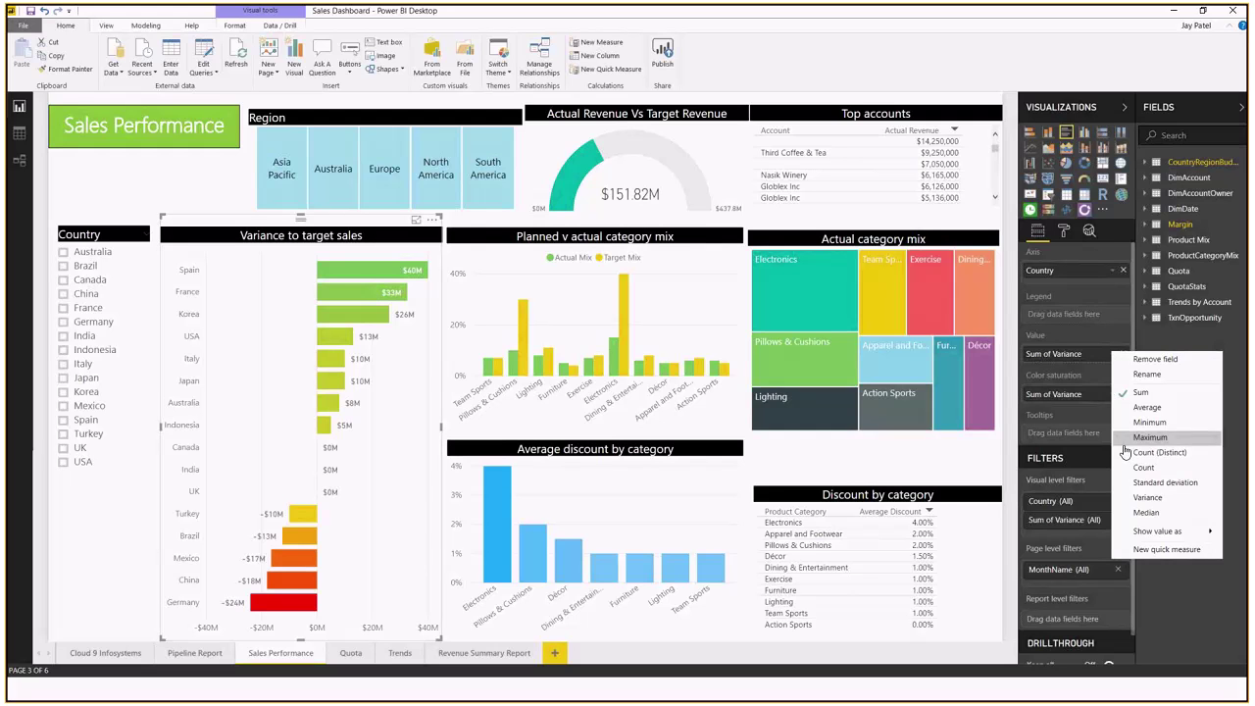
{"action": "left_click", "coordinate": [1114, 400]}
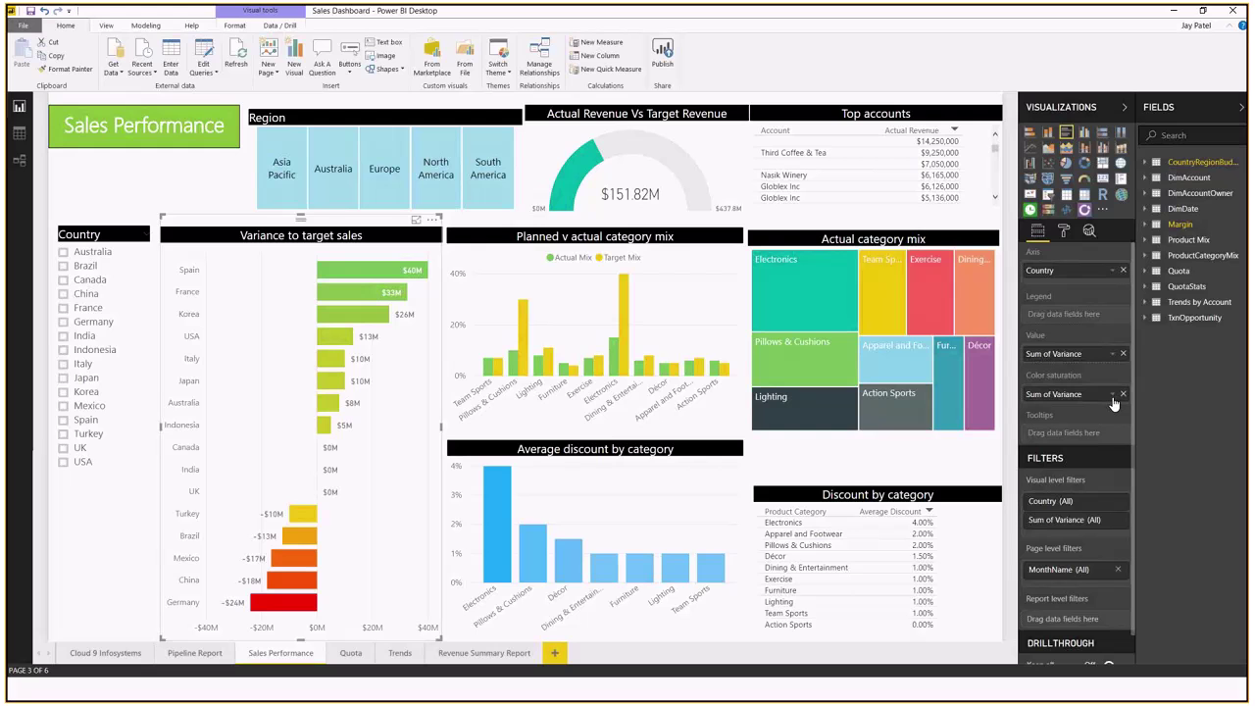
{"action": "left_click", "coordinate": [1114, 400]}
{"action": "left_click", "coordinate": [1113, 400]}
{"action": "left_click", "coordinate": [400, 292]}
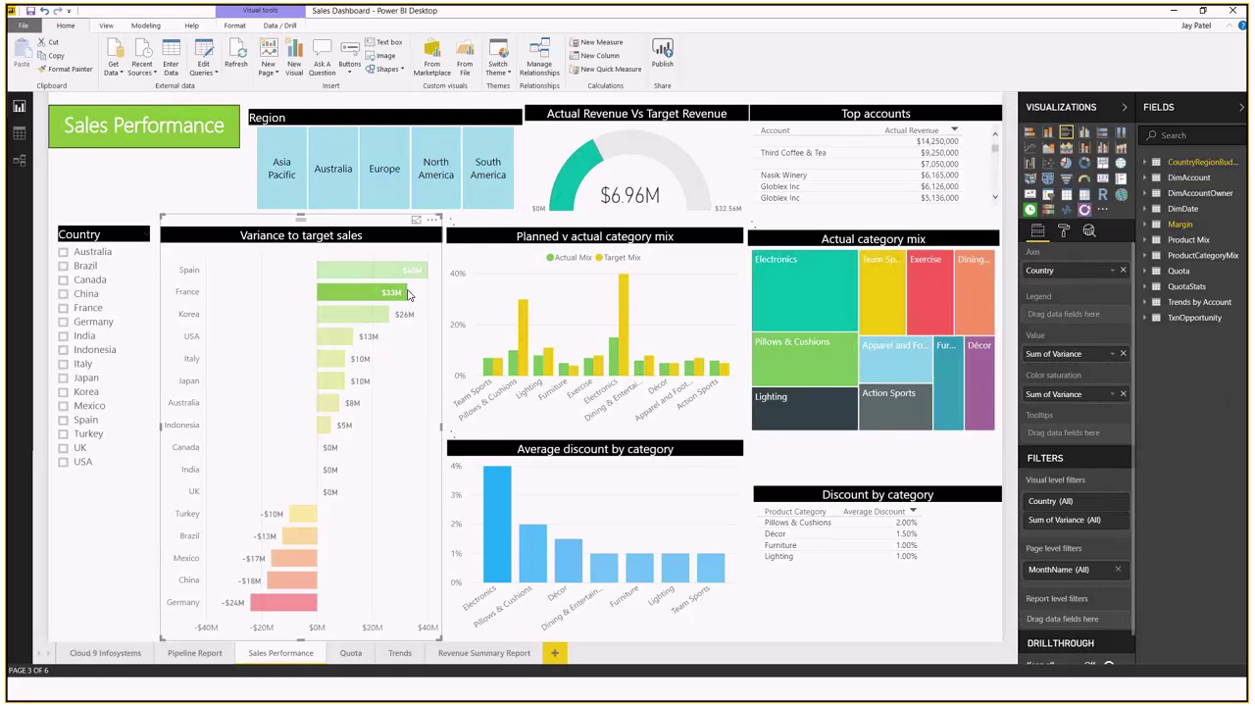
{"action": "left_click", "coordinate": [398, 294]}
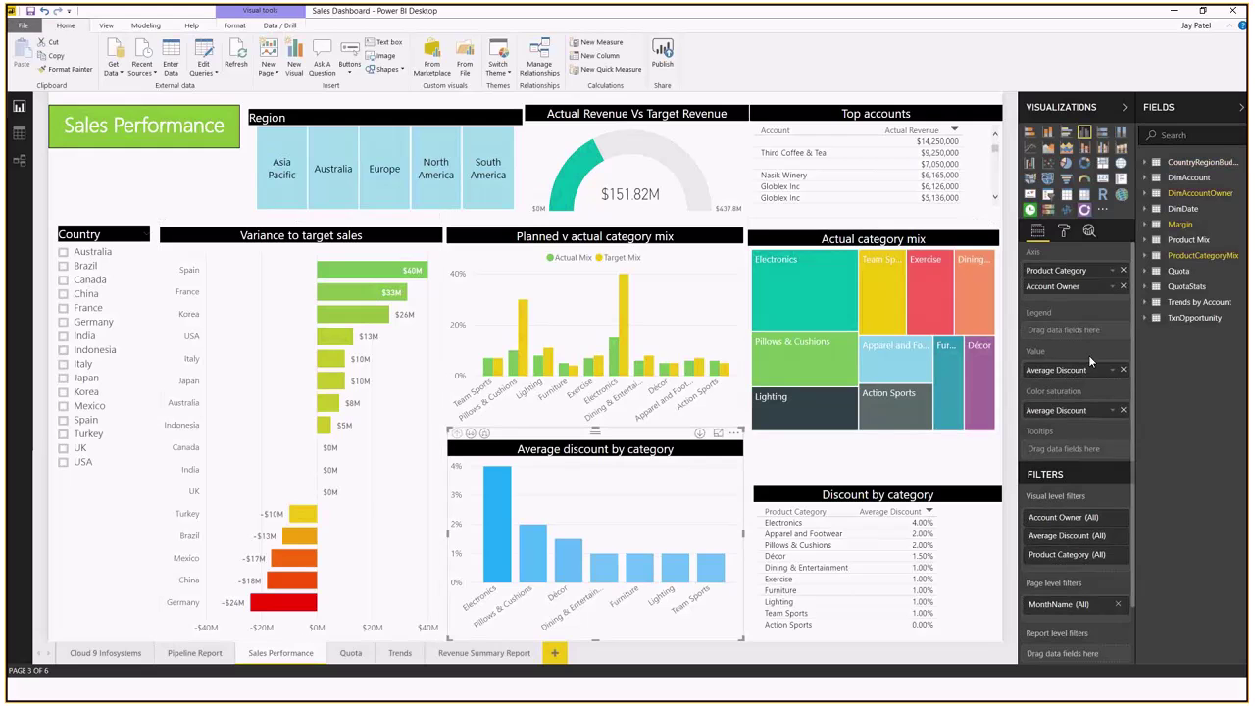
Check the aggregation options of the Average Discount value in the Average discount by category chart, keeping Sum
{"action": "left_click", "coordinate": [1111, 370]}
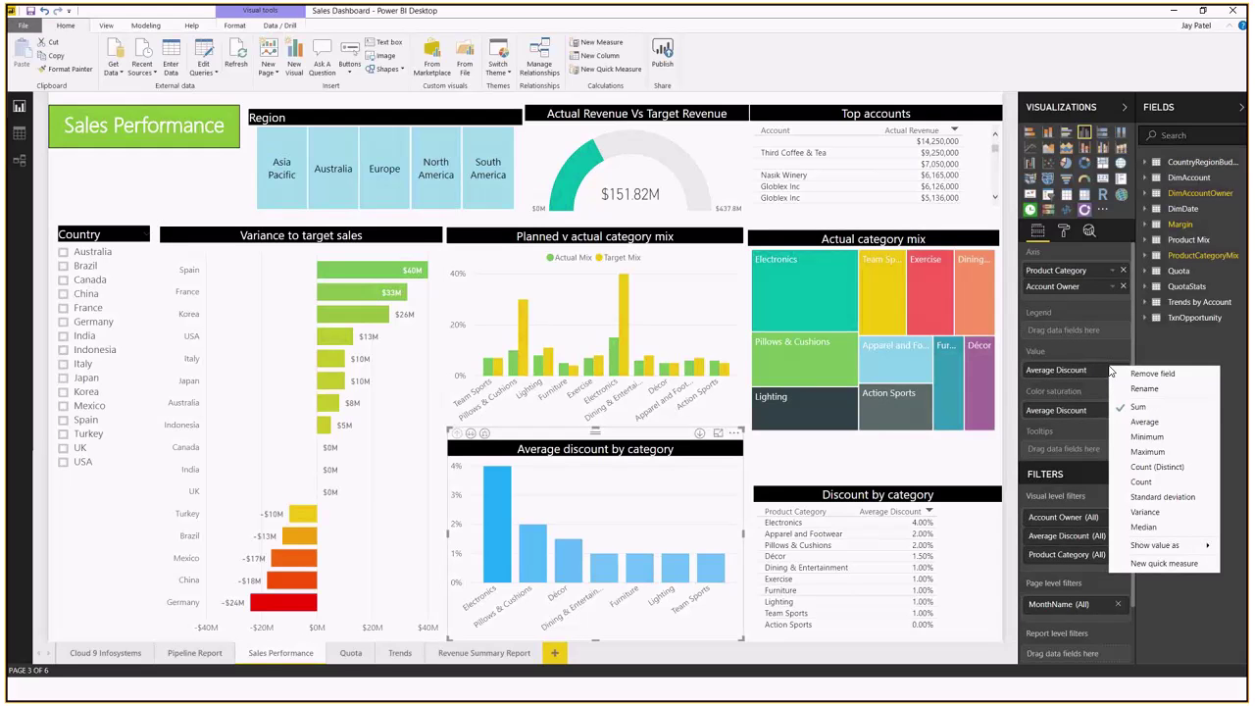
{"action": "left_click", "coordinate": [1137, 406]}
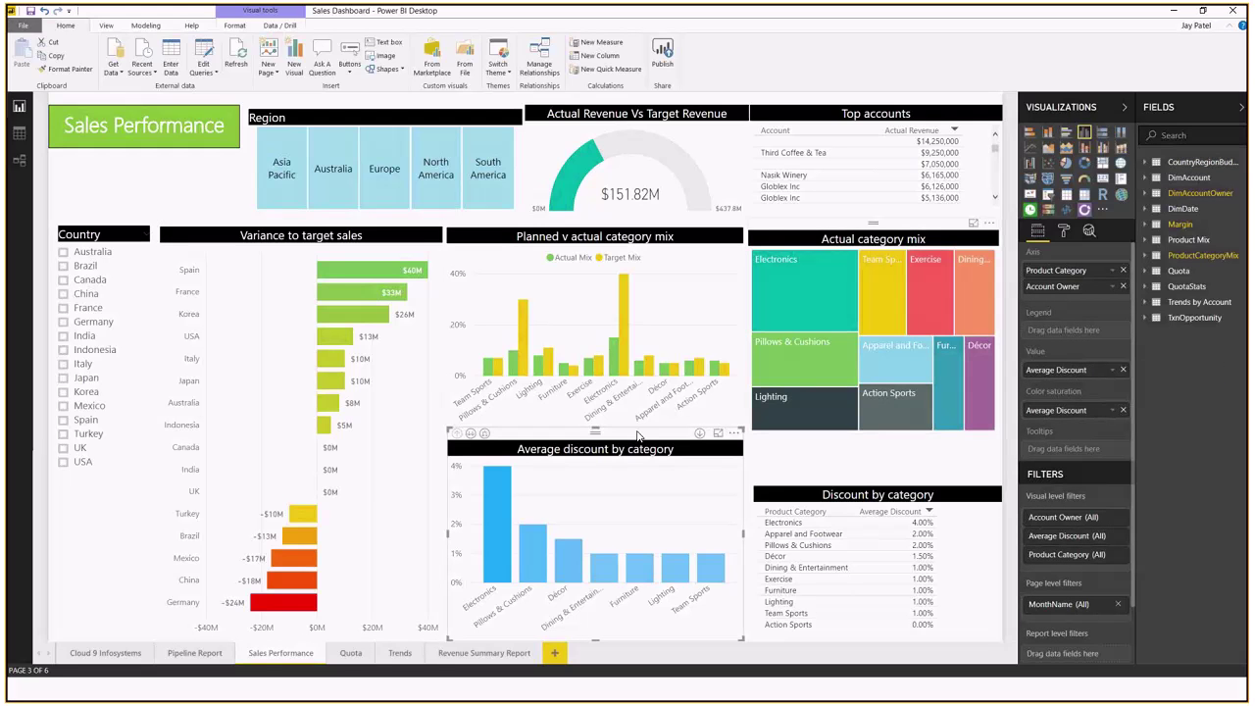
On the Quota page, inspect the aggregation options of the On Target value in the Variance to quota by account owner chart
{"action": "left_click", "coordinate": [351, 654]}
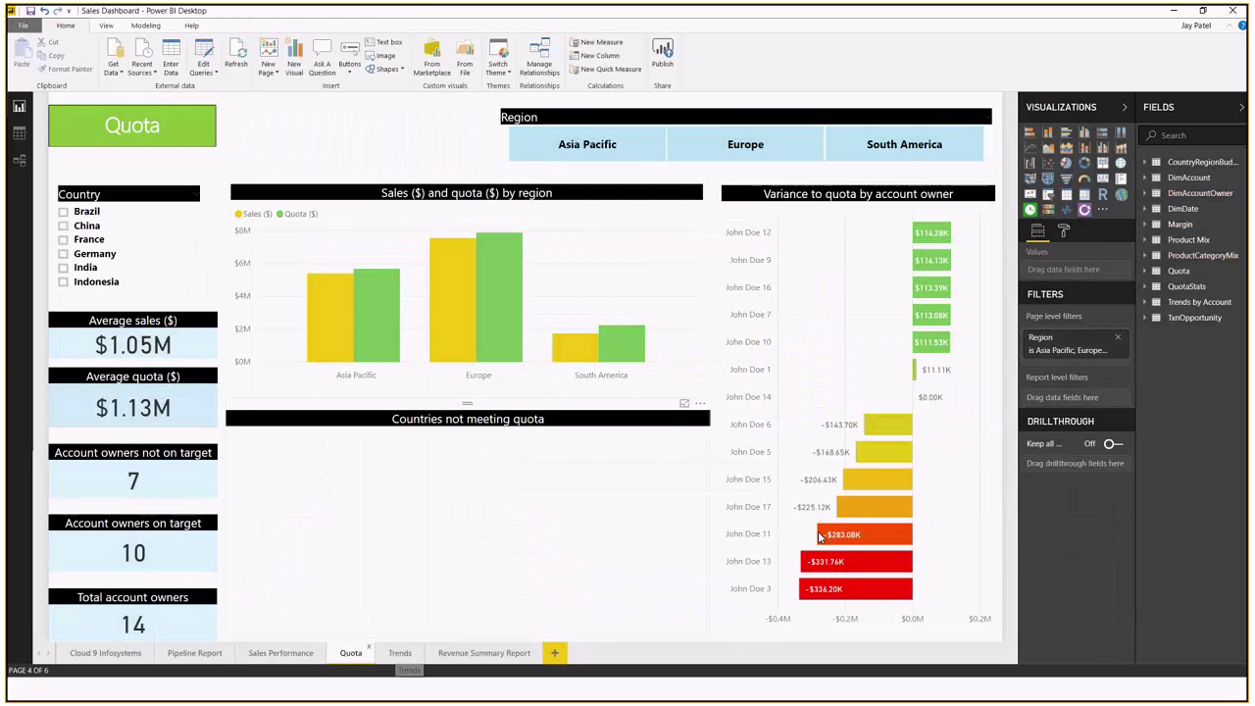
{"action": "left_click", "coordinate": [912, 196]}
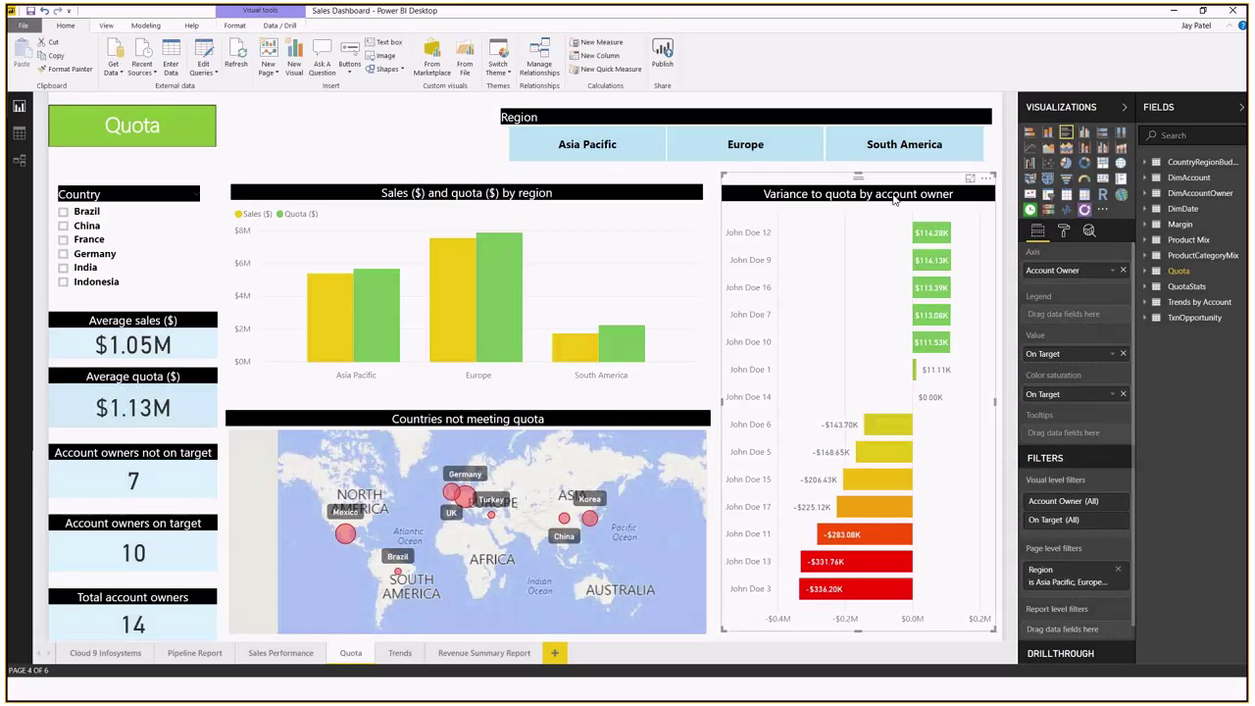
{"action": "left_click", "coordinate": [1112, 353]}
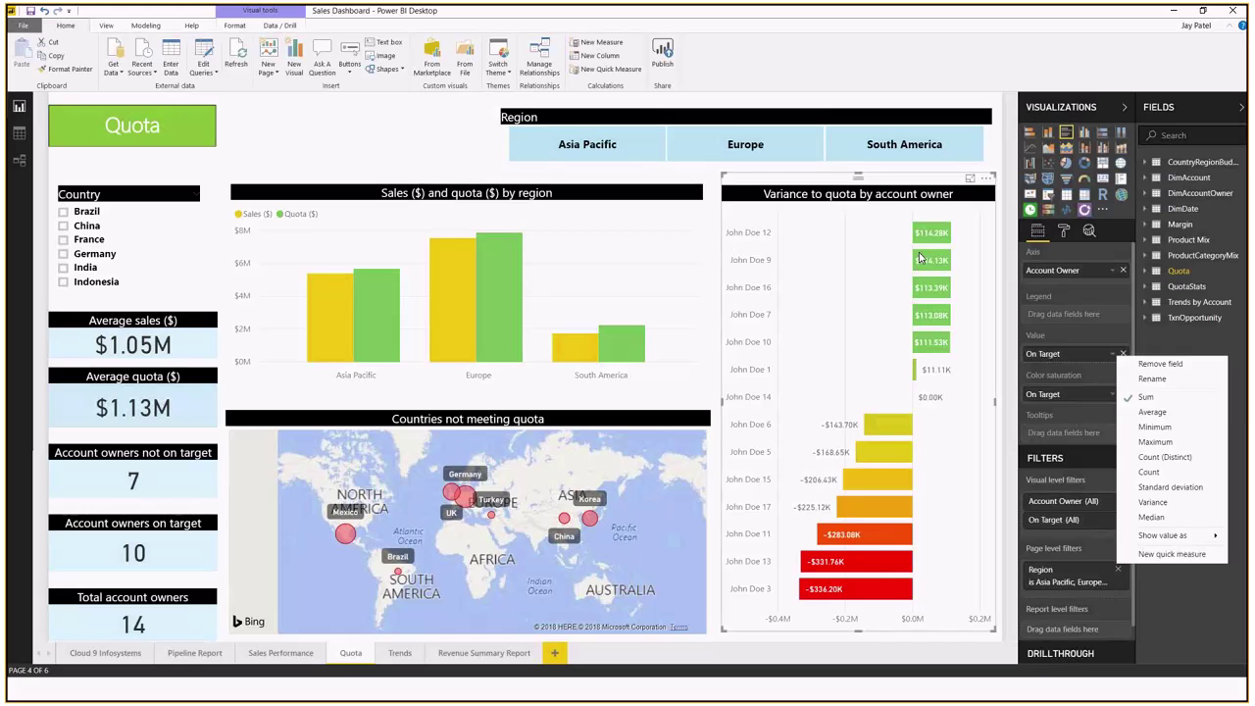
Expand the Quota table and check the On Target field's data category and default summarization, keeping Sum
{"action": "left_click", "coordinate": [1177, 271]}
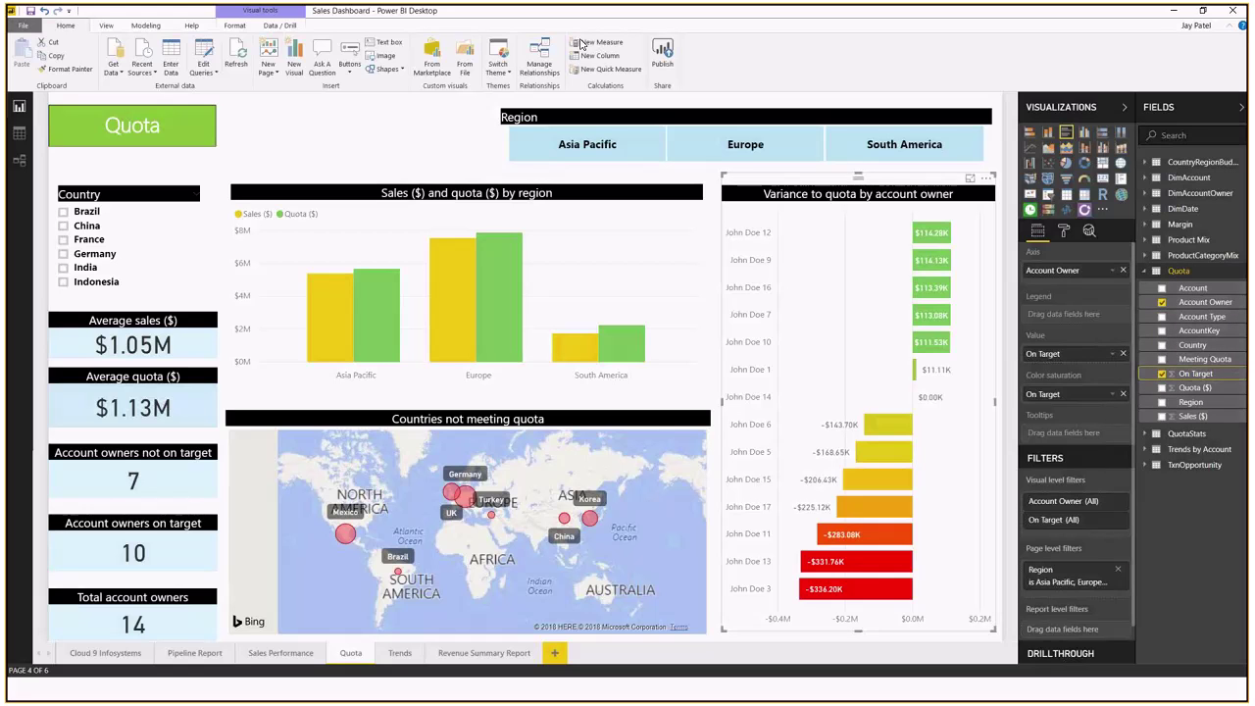
{"action": "left_click", "coordinate": [235, 25]}
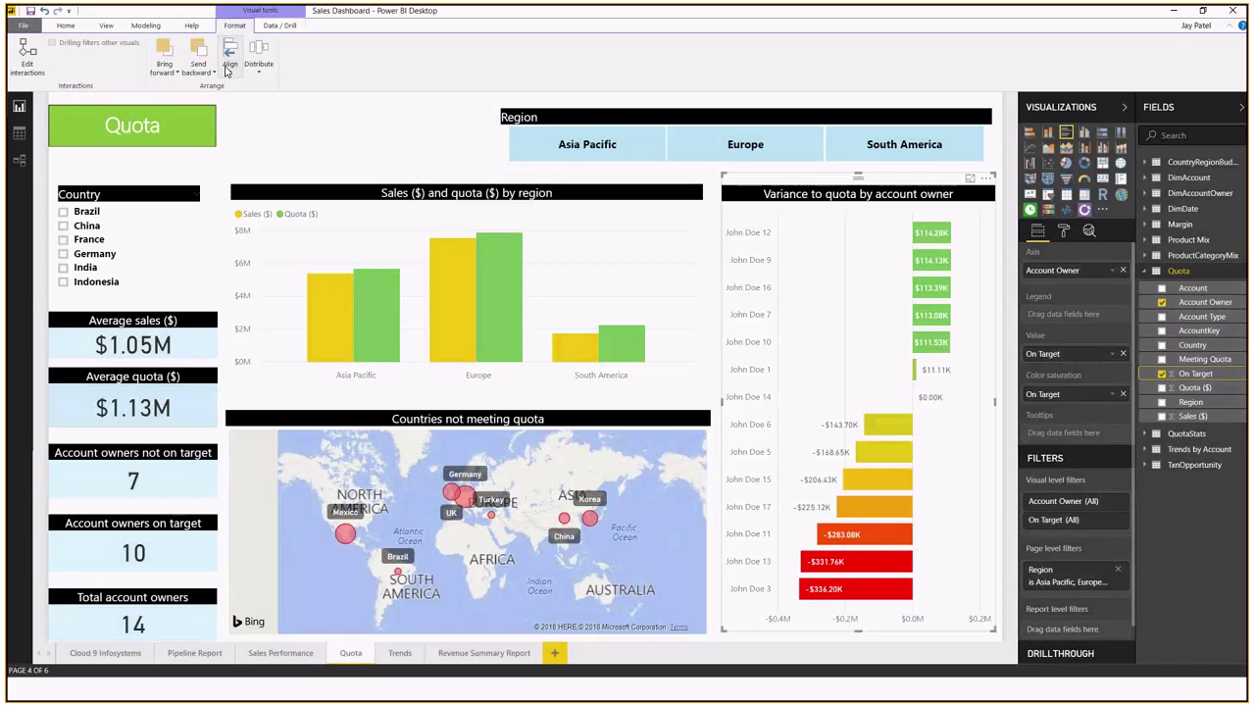
{"action": "left_click", "coordinate": [161, 27]}
{"action": "left_click", "coordinate": [419, 57]}
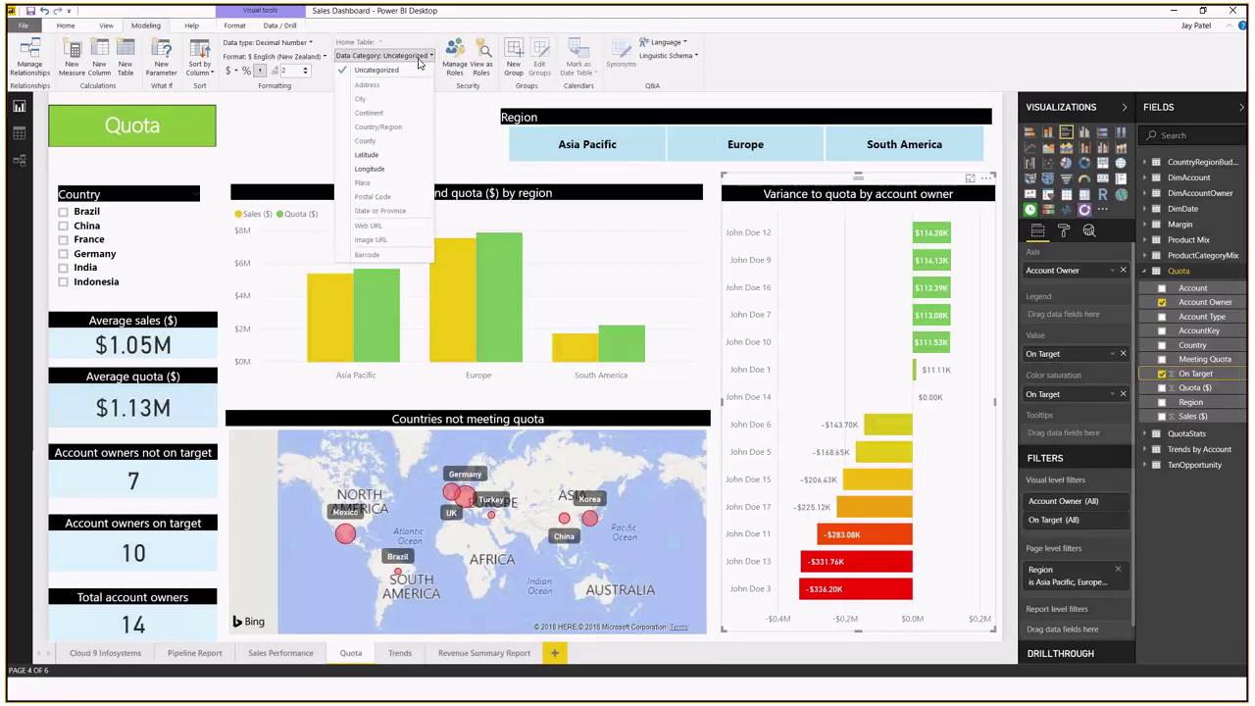
{"action": "left_click", "coordinate": [419, 57]}
{"action": "left_click", "coordinate": [382, 68]}
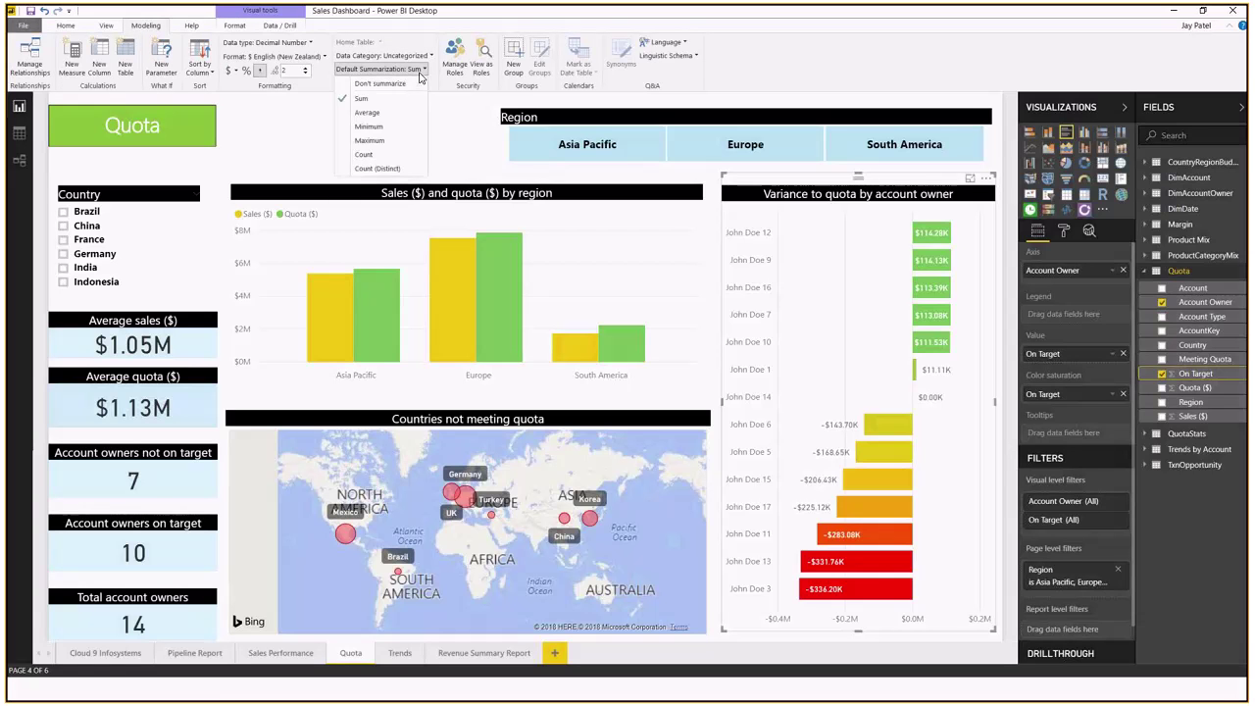
{"action": "left_click", "coordinate": [380, 102]}
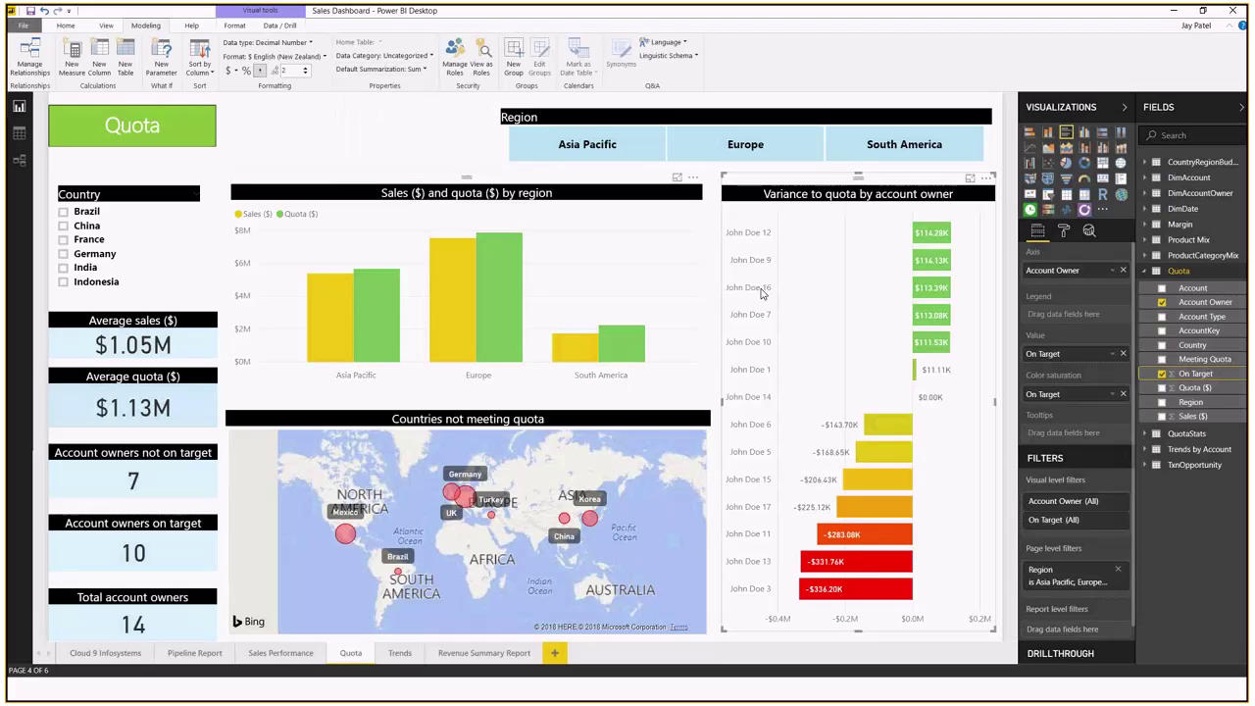
Recheck the variance chart's On Target aggregation and select the Quota ($) field to view its modeling properties
{"action": "left_click", "coordinate": [1110, 355]}
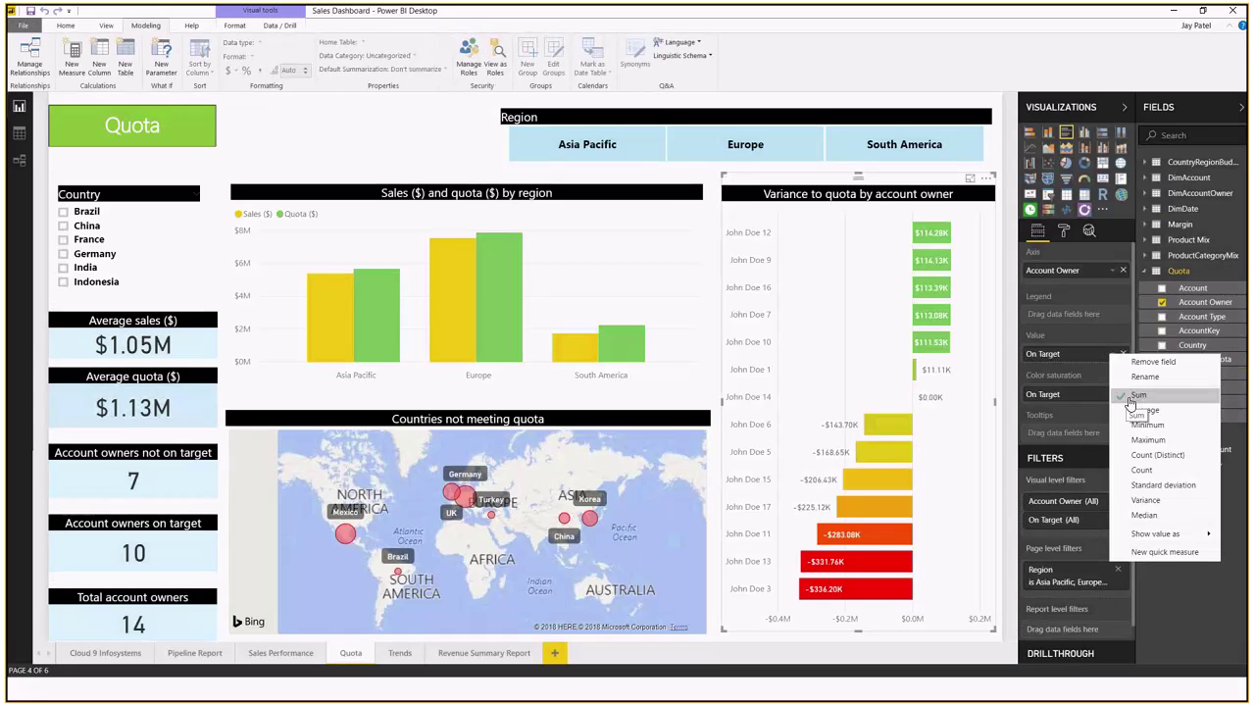
{"action": "left_click", "coordinate": [1193, 388]}
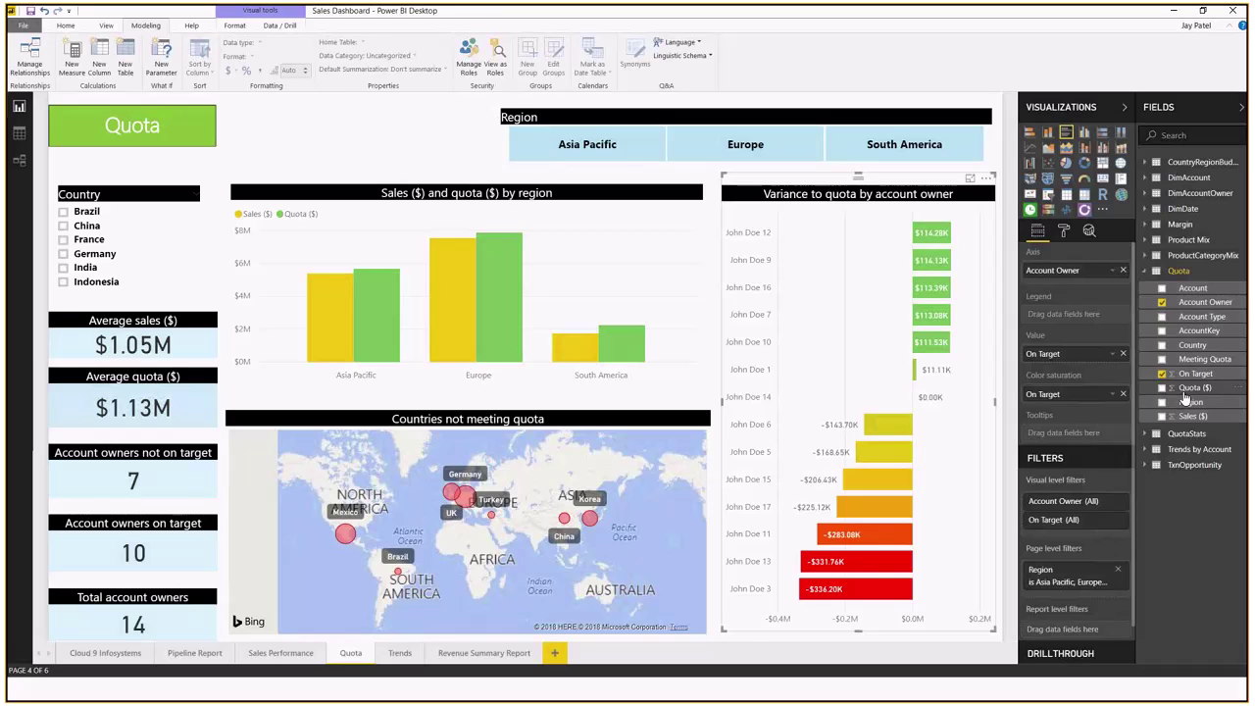
{"action": "left_click", "coordinate": [1182, 388]}
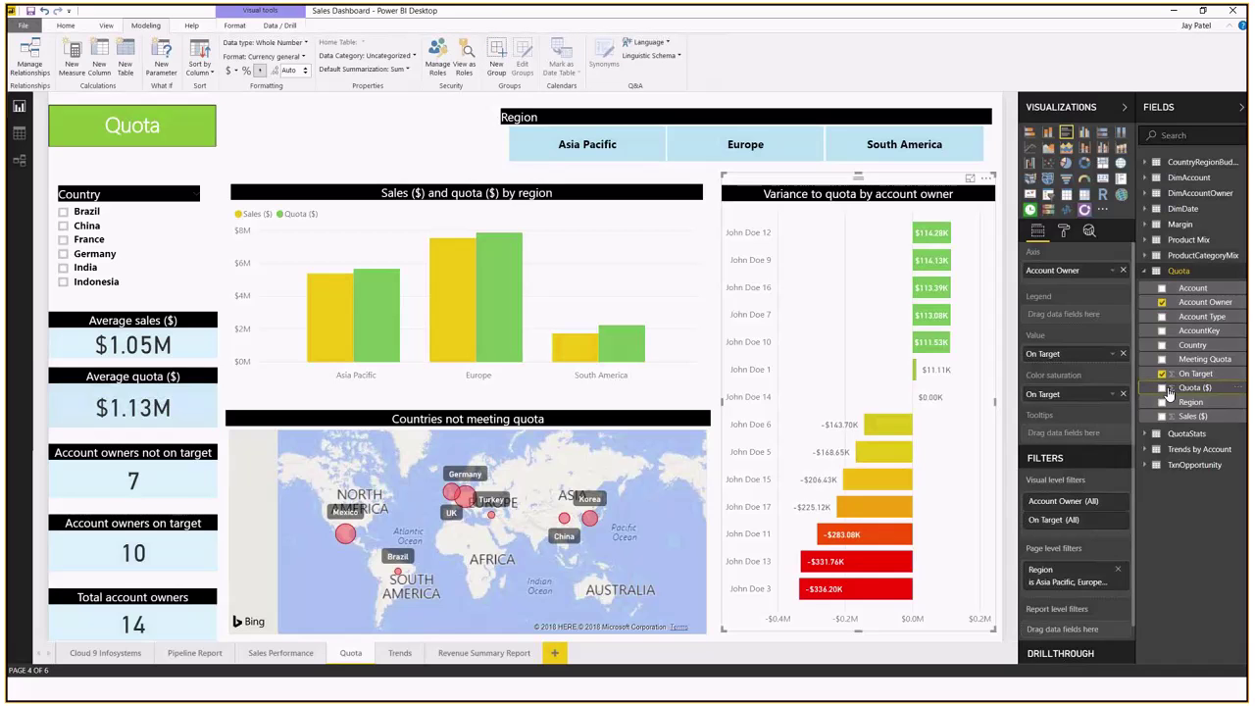
Replace the variance chart's On Target value with Quota ($) and check its aggregation and Show value as options, keeping Sum and No calculation
{"action": "left_click_drag", "start_coordinate": [1169, 392], "coordinate": [1074, 356]}
{"action": "left_click", "coordinate": [1111, 354]}
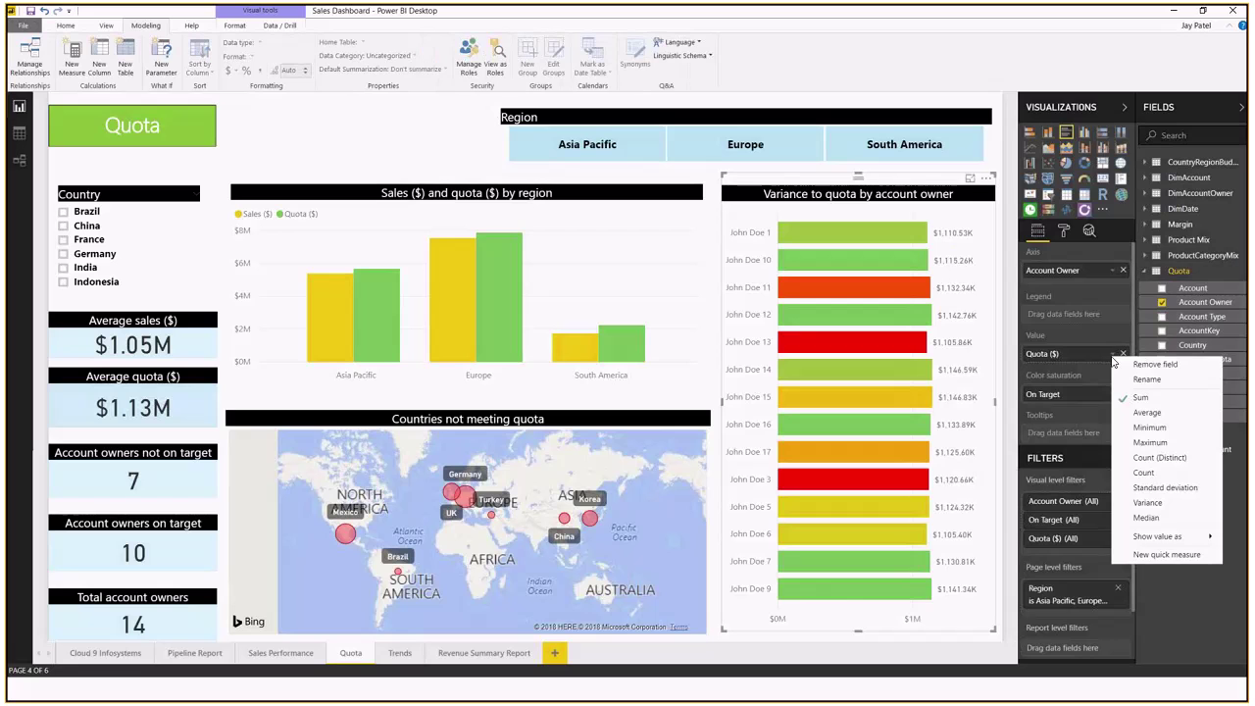
{"action": "mouse_move", "coordinate": [1161, 545]}
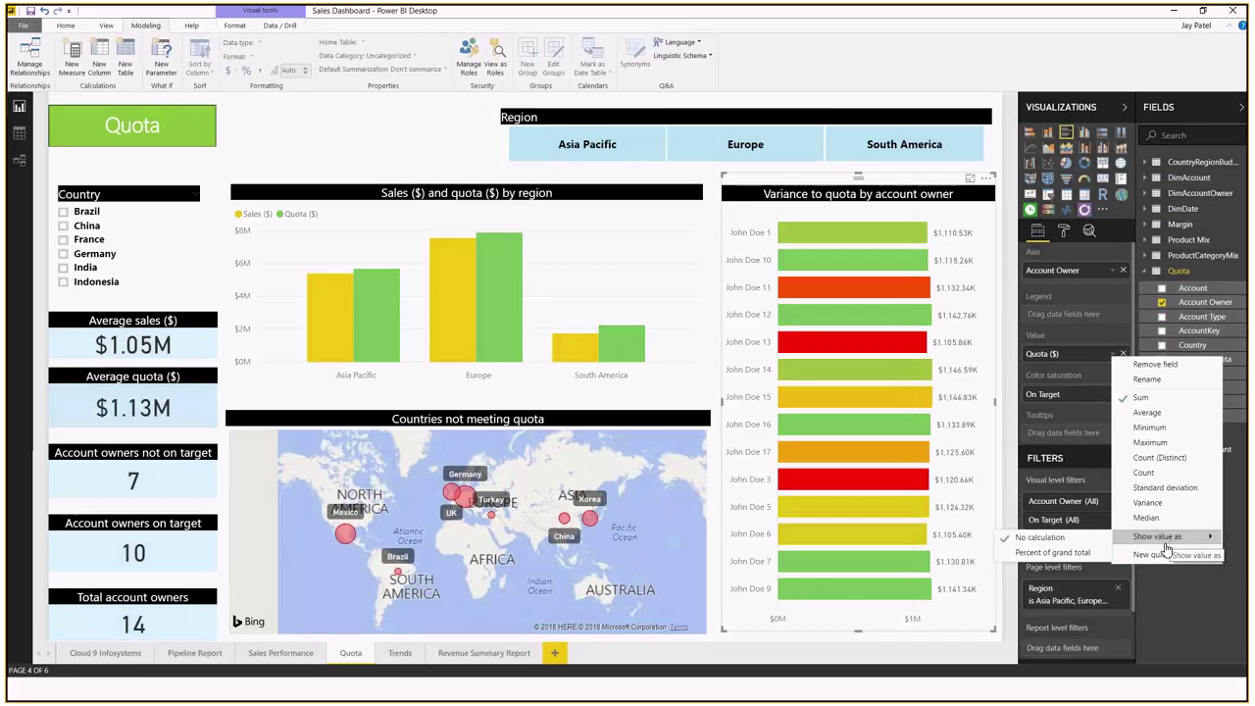
{"action": "left_click", "coordinate": [1178, 581]}
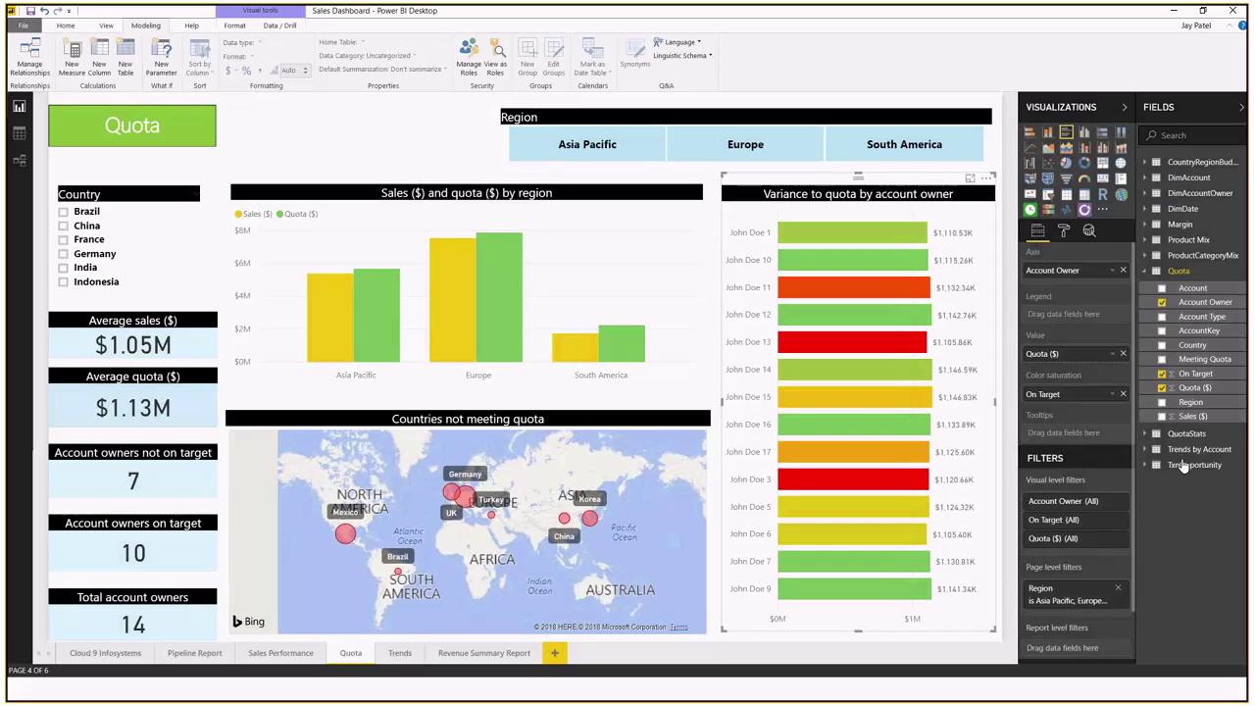
{"action": "mouse_move", "coordinate": [923, 341]}
Start importing data from a web source into the Sales Dashboard report
{"action": "left_click", "coordinate": [71, 25]}
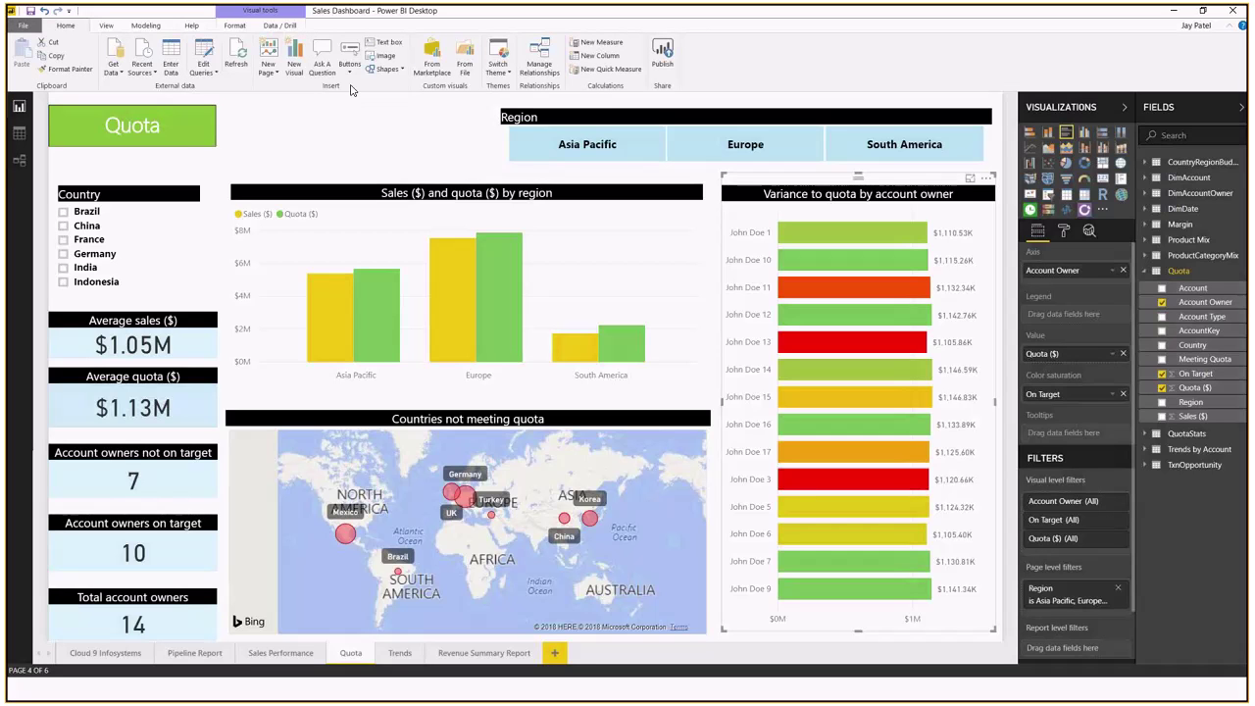
{"action": "left_click", "coordinate": [114, 67]}
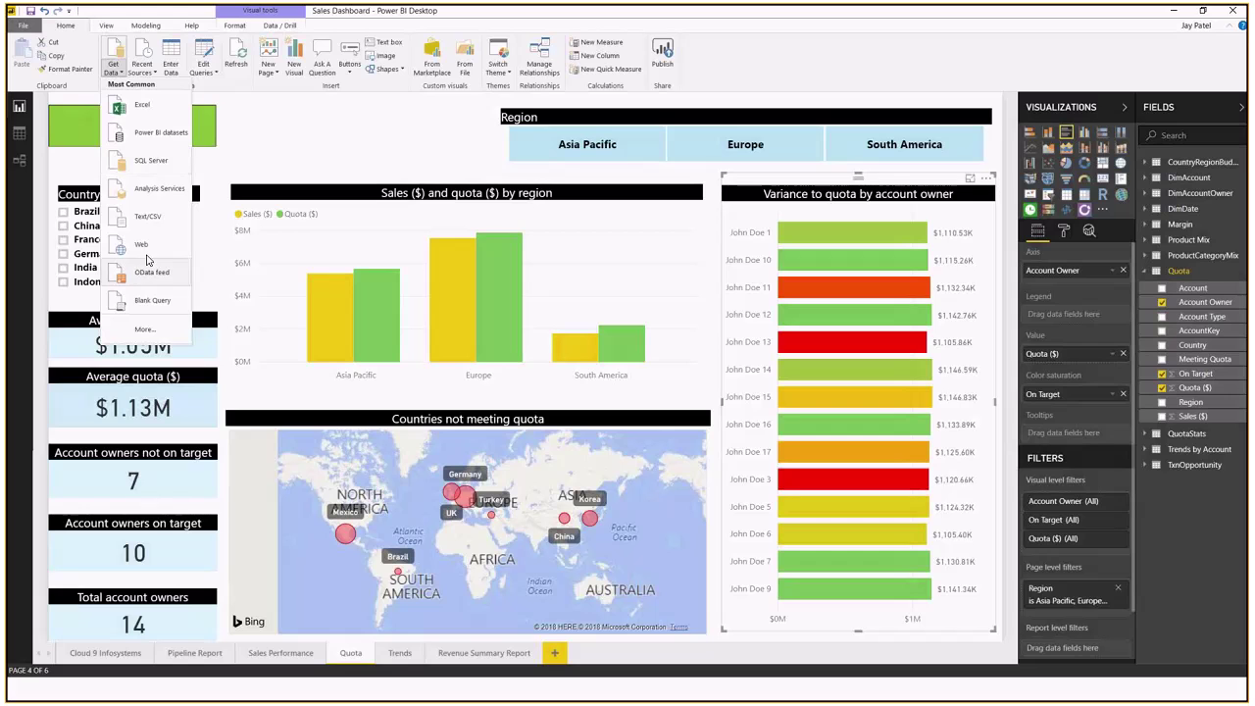
{"action": "left_click", "coordinate": [148, 252]}
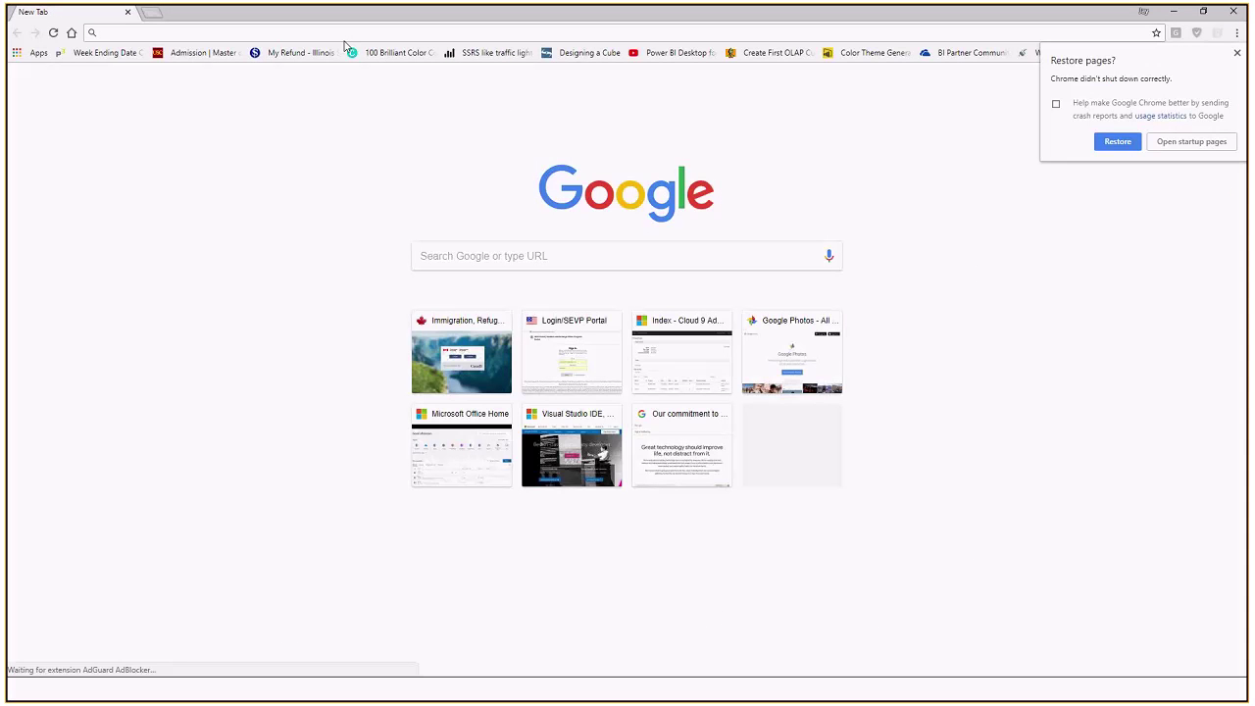
In Chrome, search for billboards, open the Billboard Hot 100 chart page and copy its URL
{"action": "type", "text": "bill"}
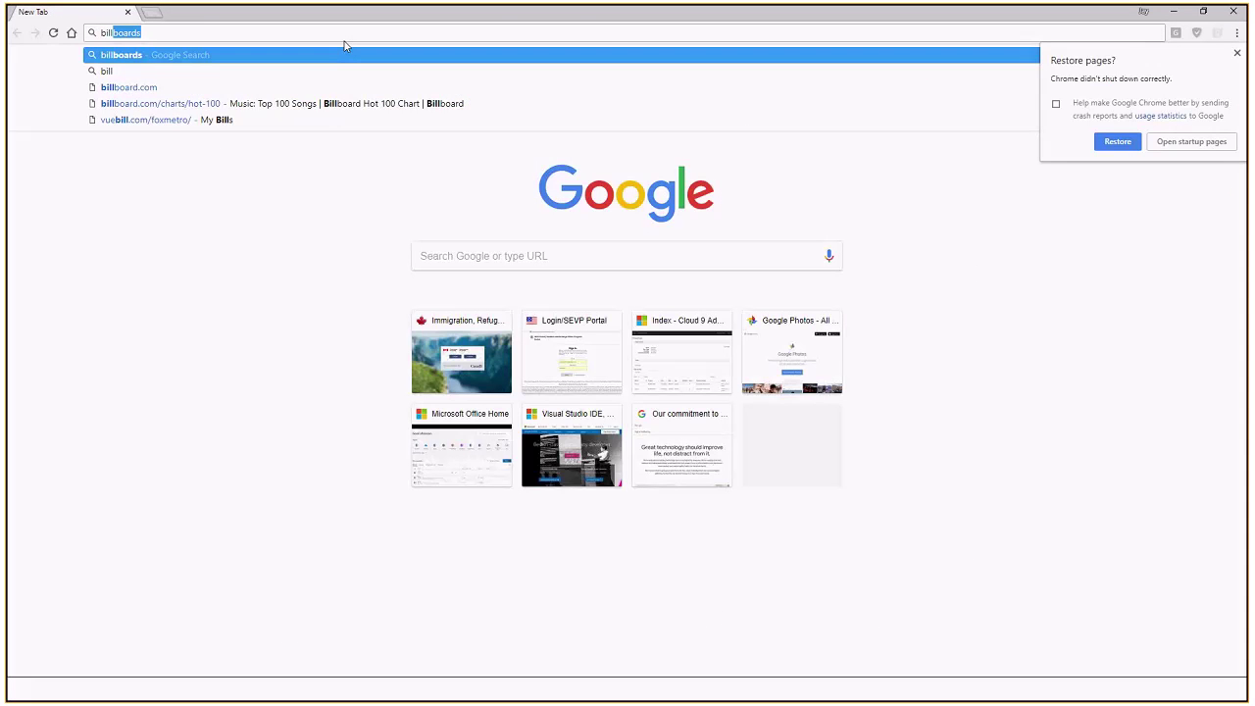
{"action": "key", "text": "Return"}
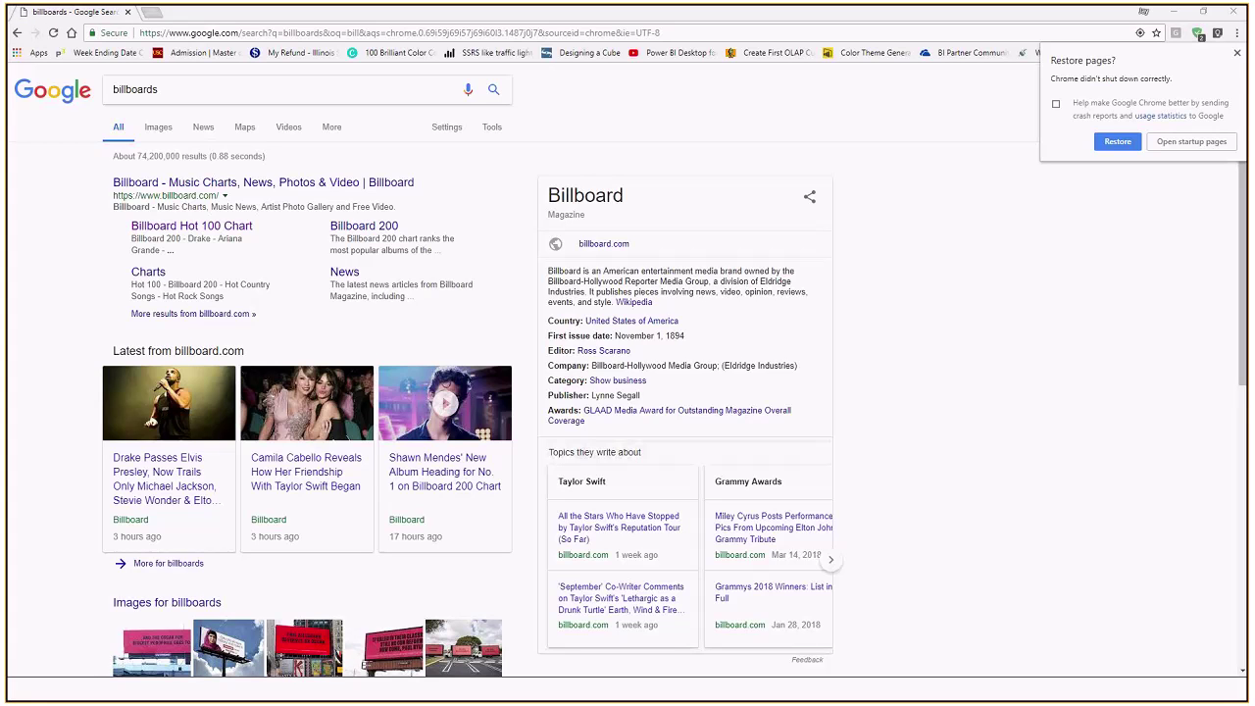
{"action": "left_click", "coordinate": [237, 230]}
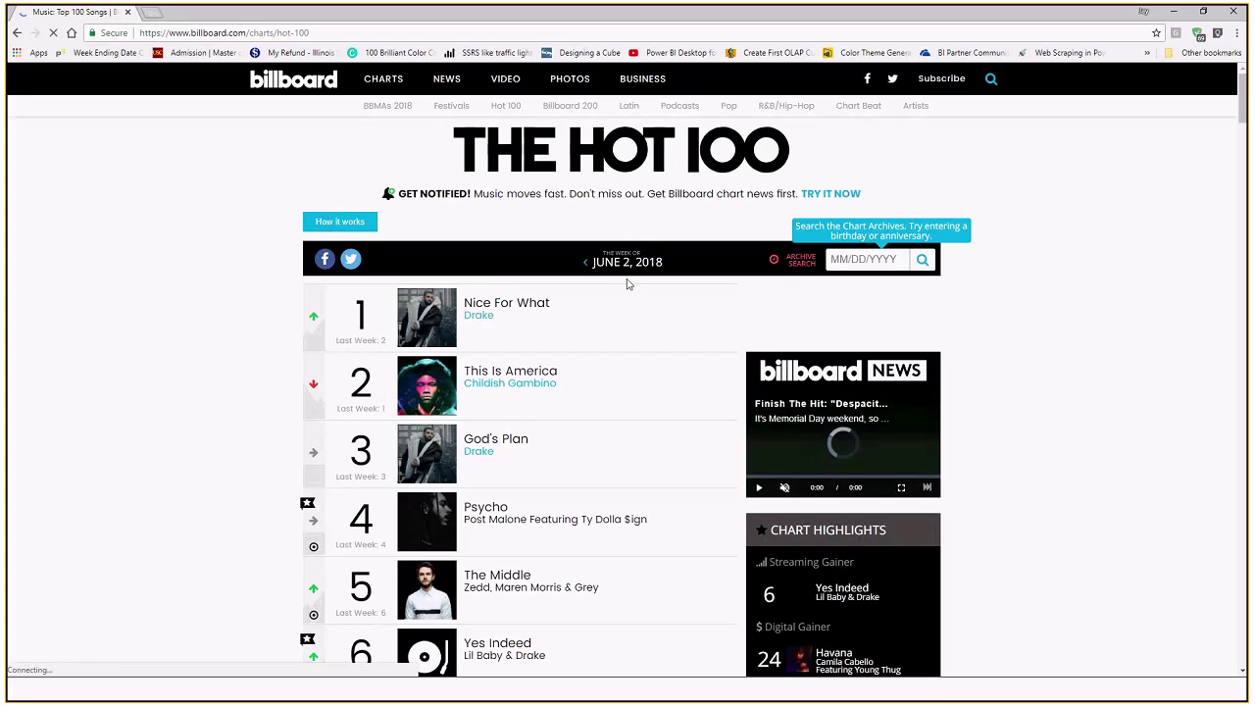
{"action": "left_click", "coordinate": [334, 32]}
{"action": "key", "text": "ctrl+c"}
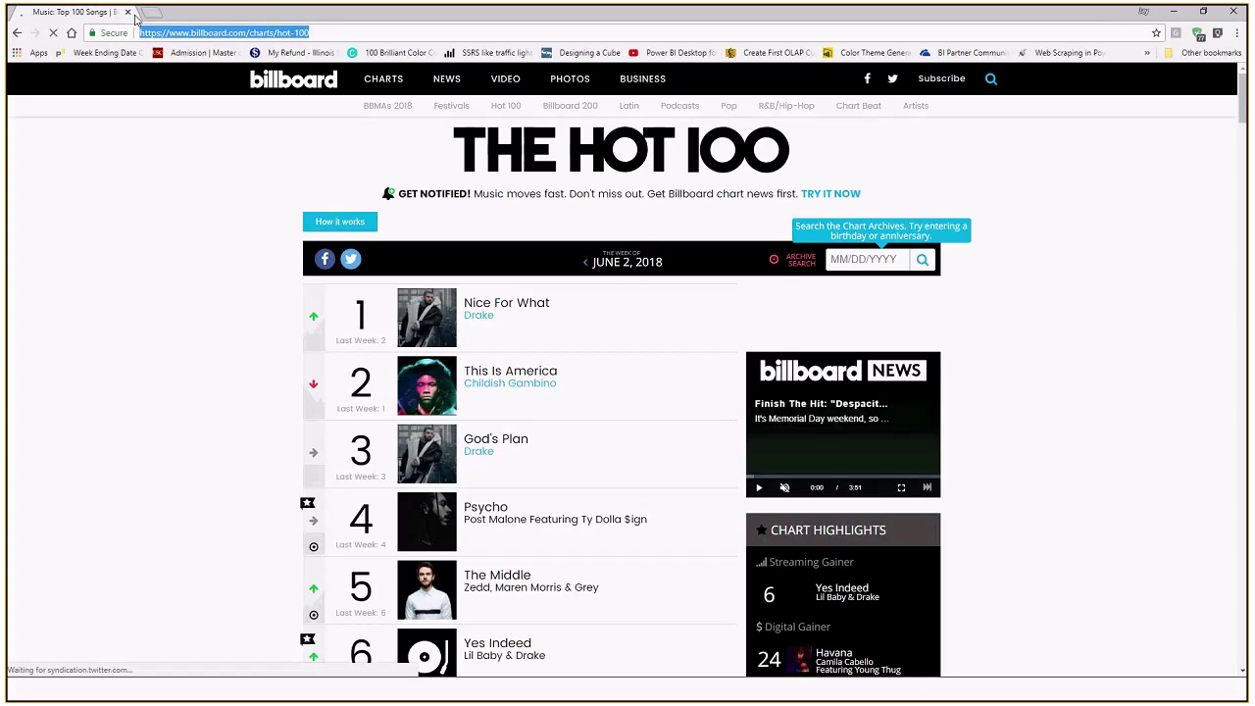
In Power BI Desktop, connect to the copied Hot 100 URL, preview the page in web view and try extracting a table using examples
{"action": "key", "text": "alt+Tab"}
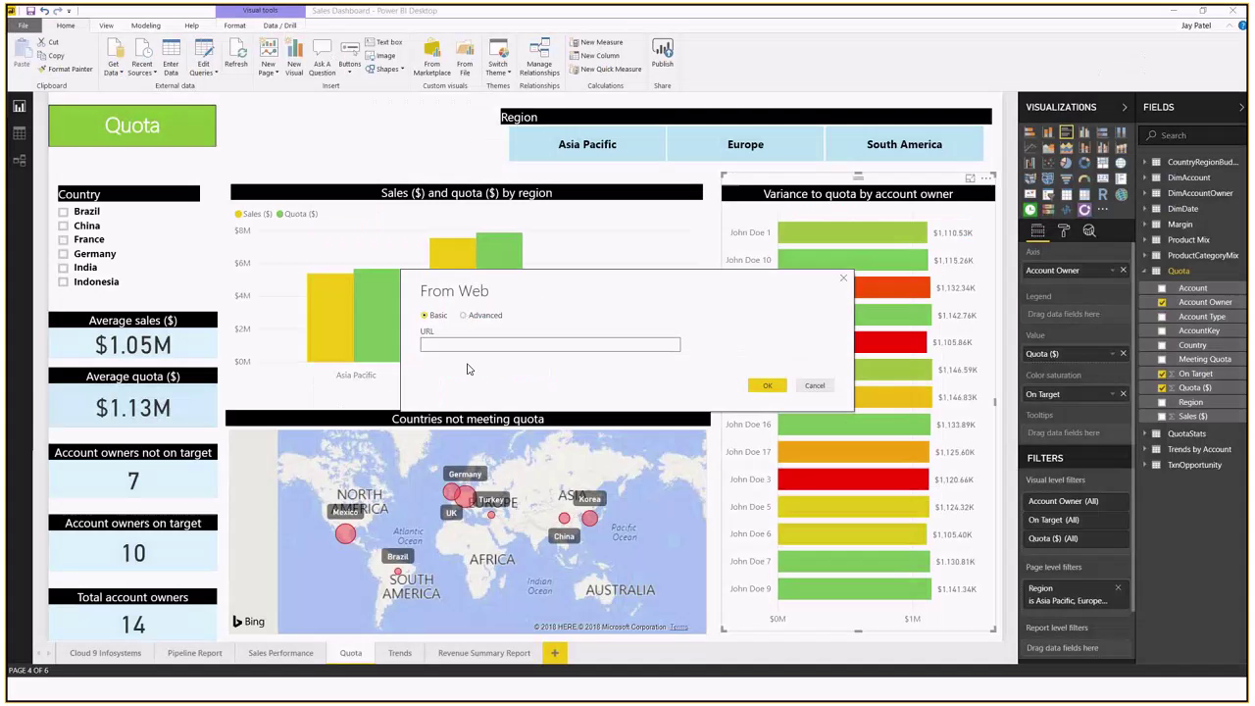
{"action": "left_click", "coordinate": [484, 344]}
{"action": "key", "text": "ctrl+v"}
{"action": "left_click", "coordinate": [773, 389]}
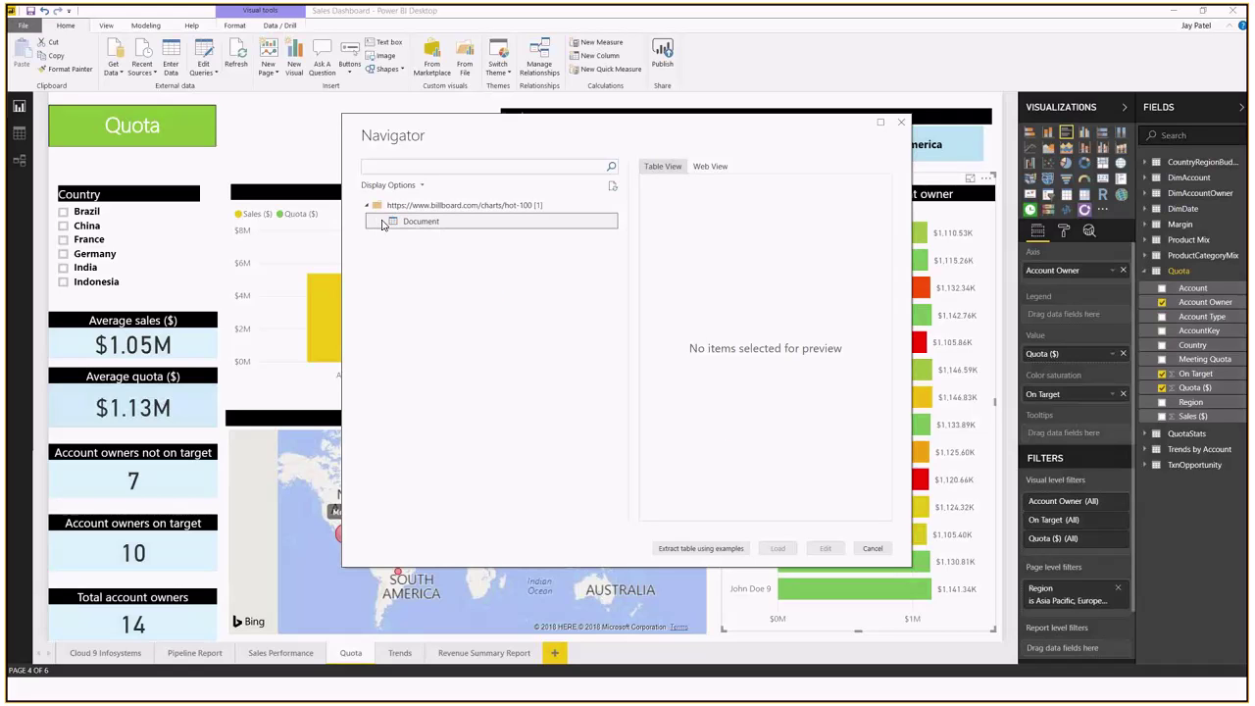
{"action": "left_click", "coordinate": [708, 167]}
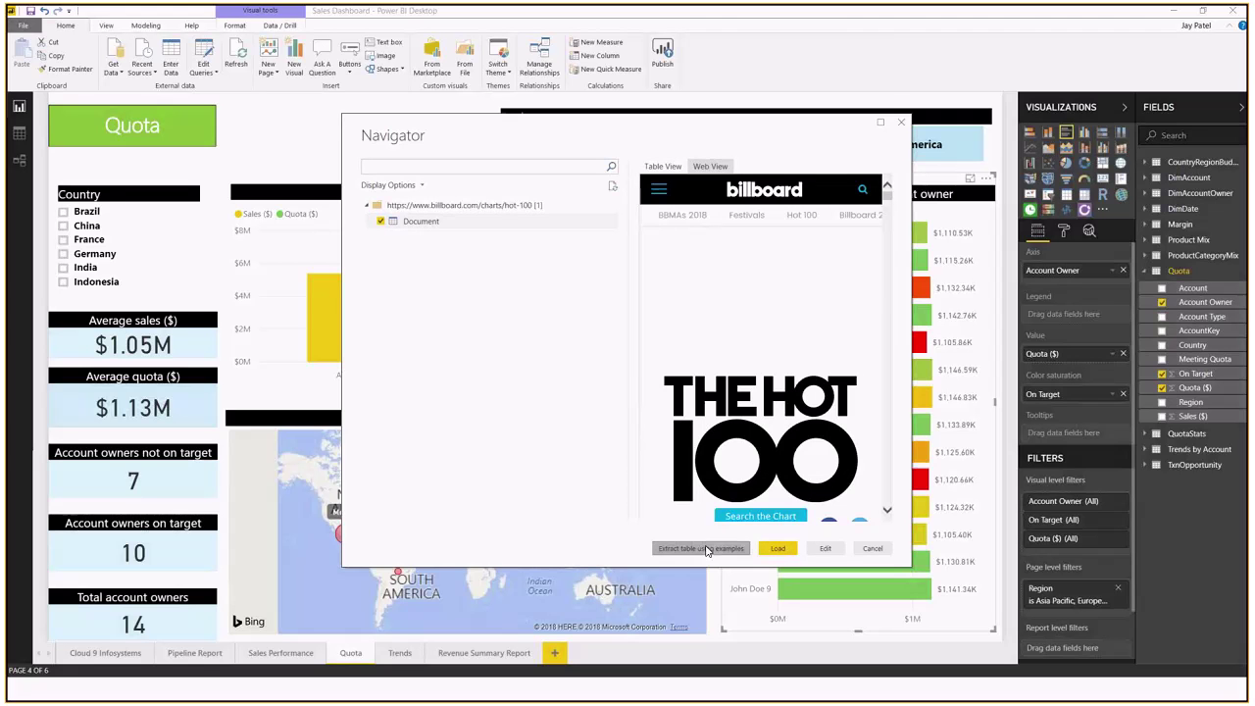
{"action": "left_click", "coordinate": [704, 548]}
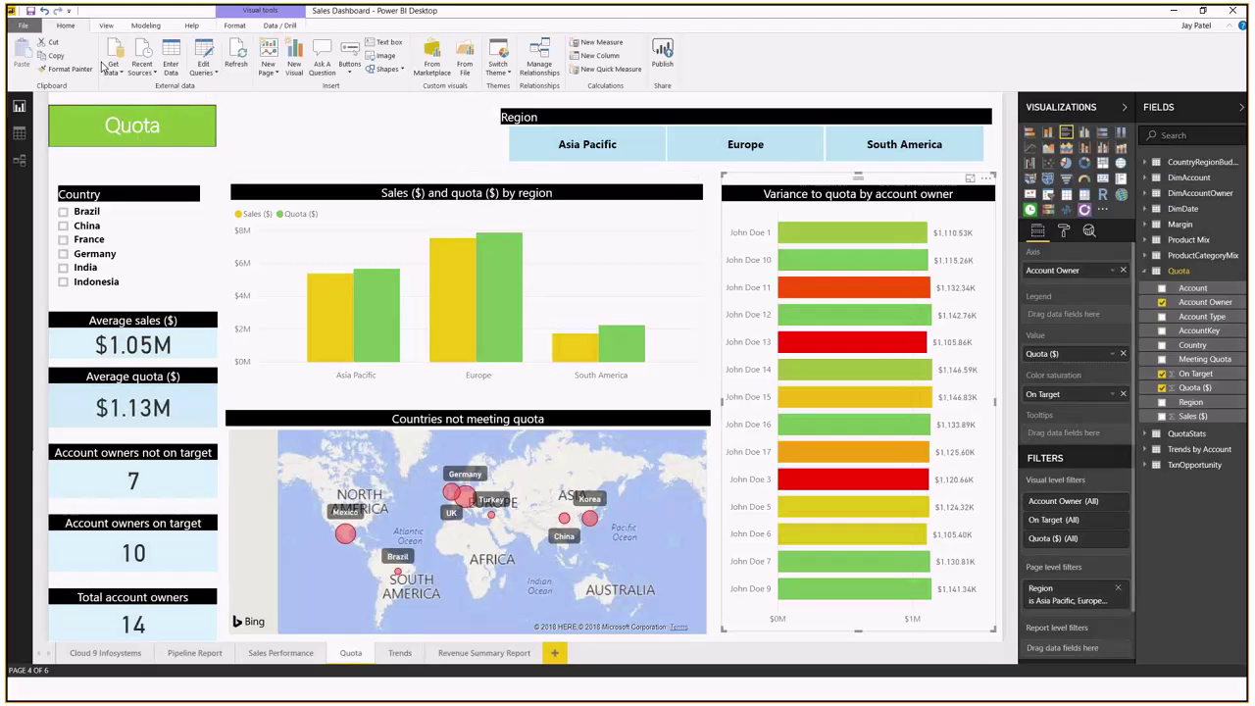
Reconnect to the Billboard Hot 100 URL as a web source and open table extraction using examples
{"action": "left_click", "coordinate": [125, 79]}
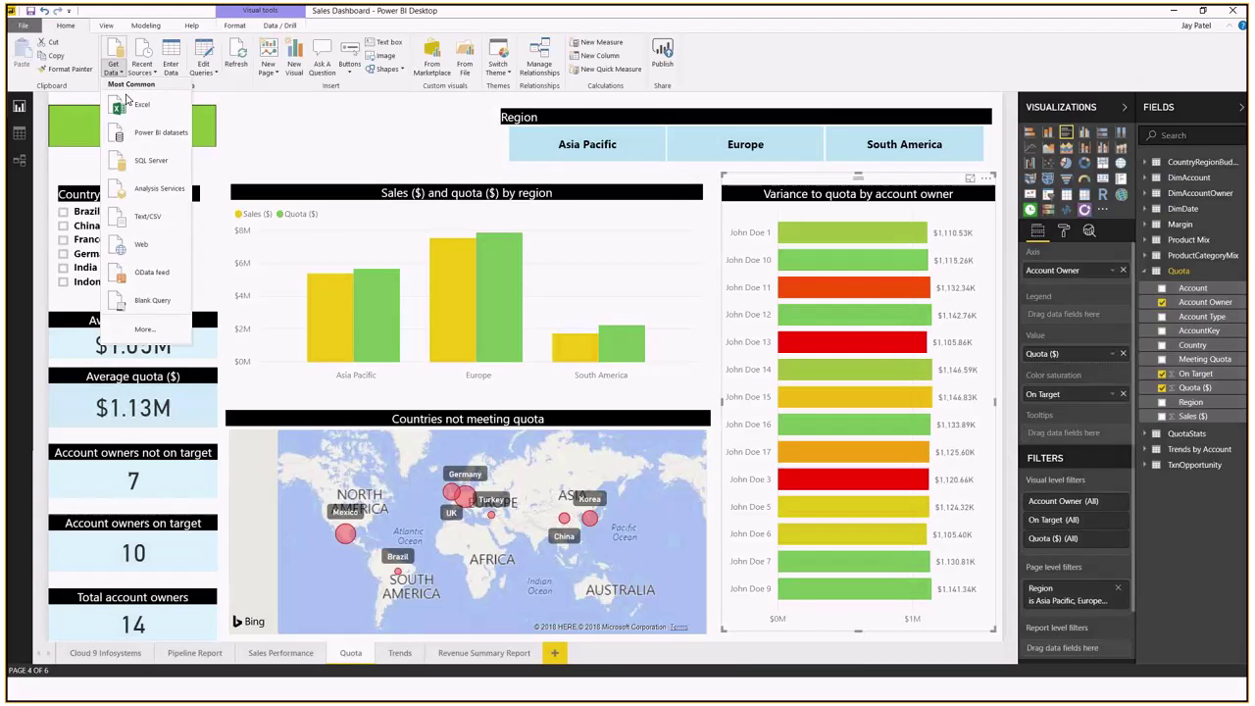
{"action": "left_click", "coordinate": [137, 249]}
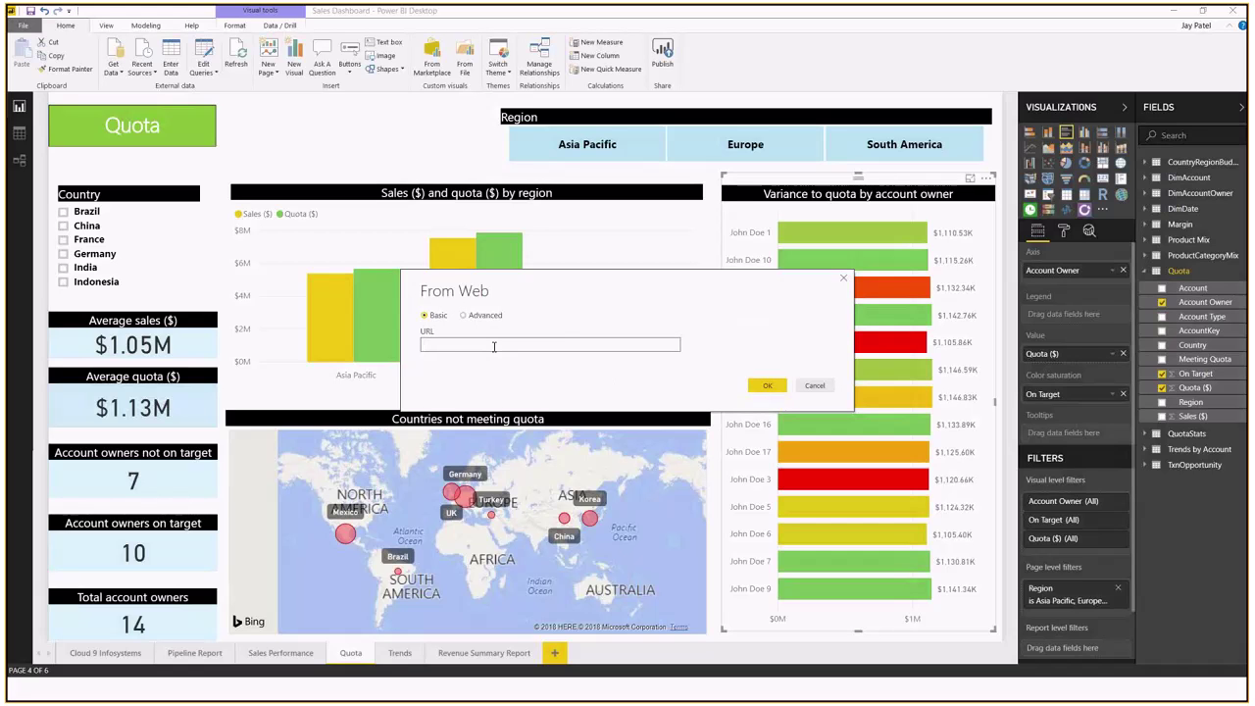
{"action": "key", "text": "ctrl+v"}
{"action": "left_click", "coordinate": [769, 385]}
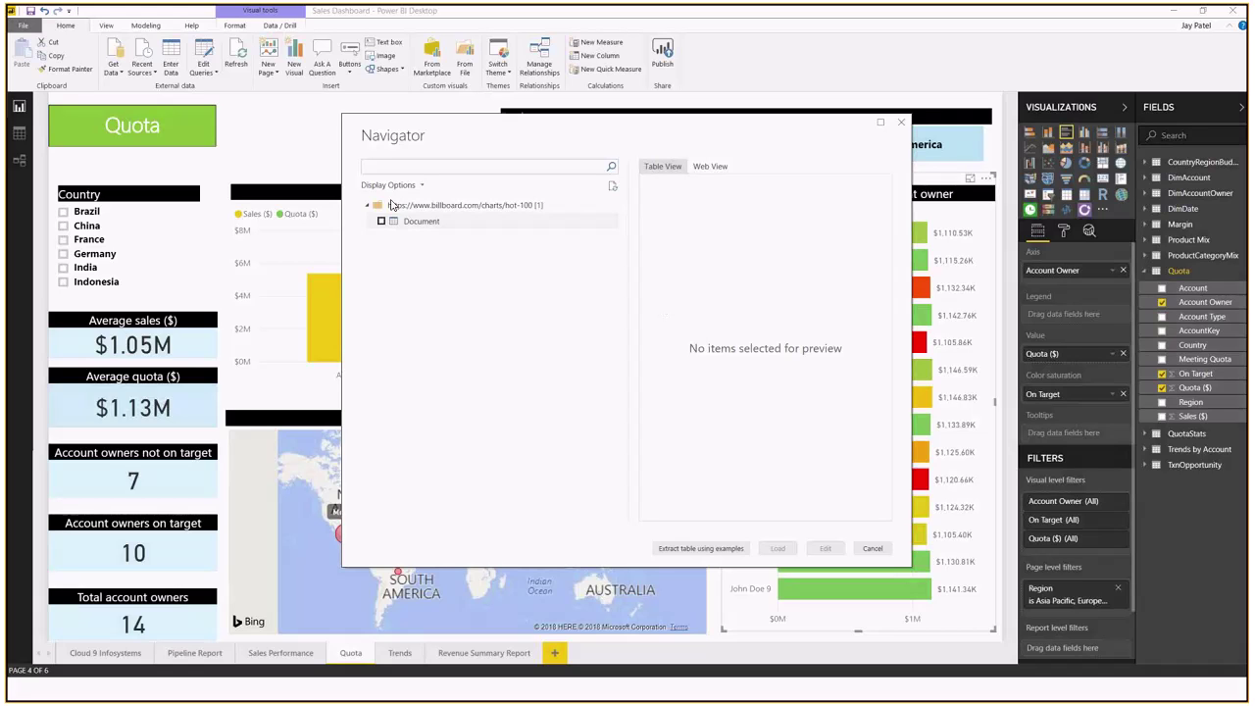
{"action": "left_click", "coordinate": [714, 166]}
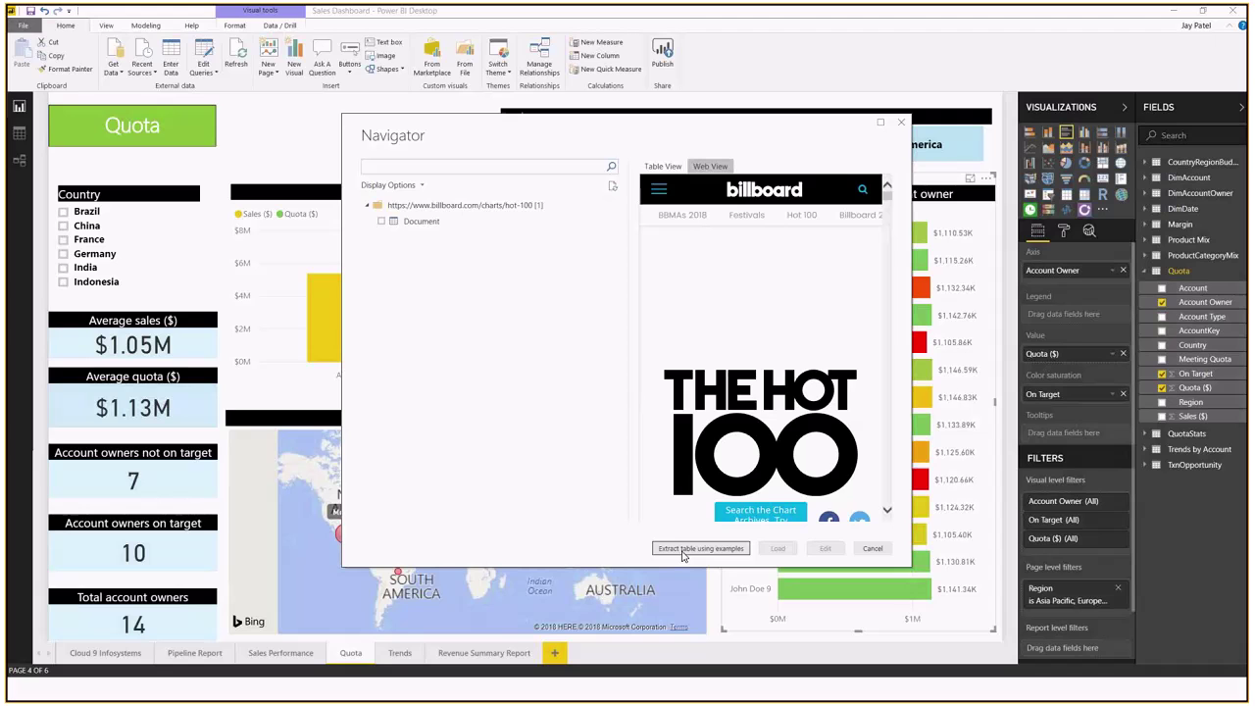
{"action": "key", "text": "Escape"}
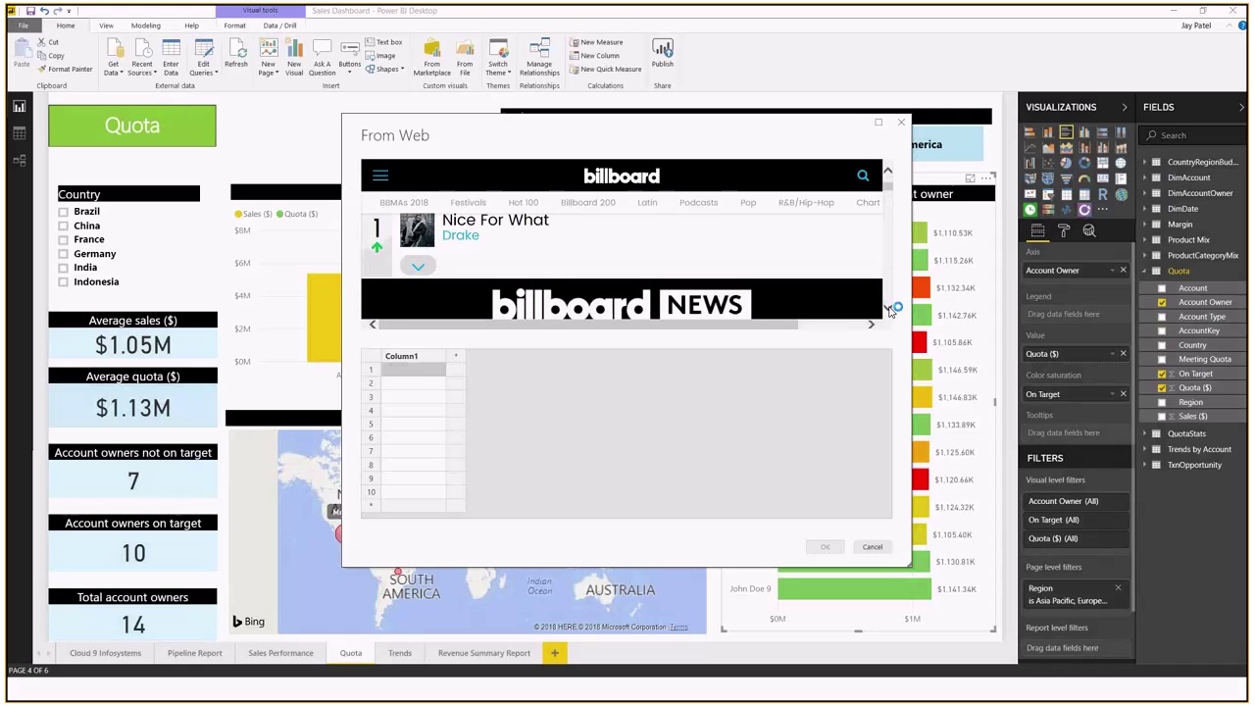
Name the first extraction column Song Name and enter Nice For What as its first example
{"action": "double_click", "coordinate": [422, 361]}
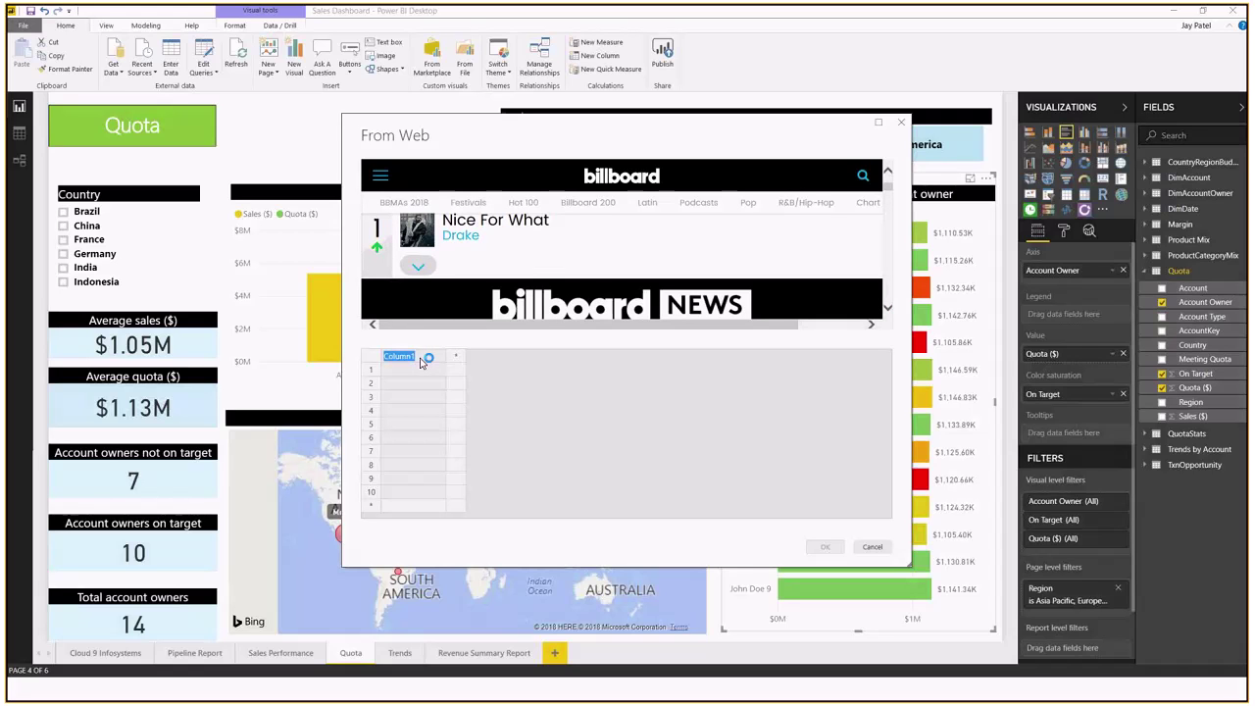
{"action": "type", "text": "Song Name"}
{"action": "left_click", "coordinate": [407, 373]}
{"action": "type", "text": "Nic"}
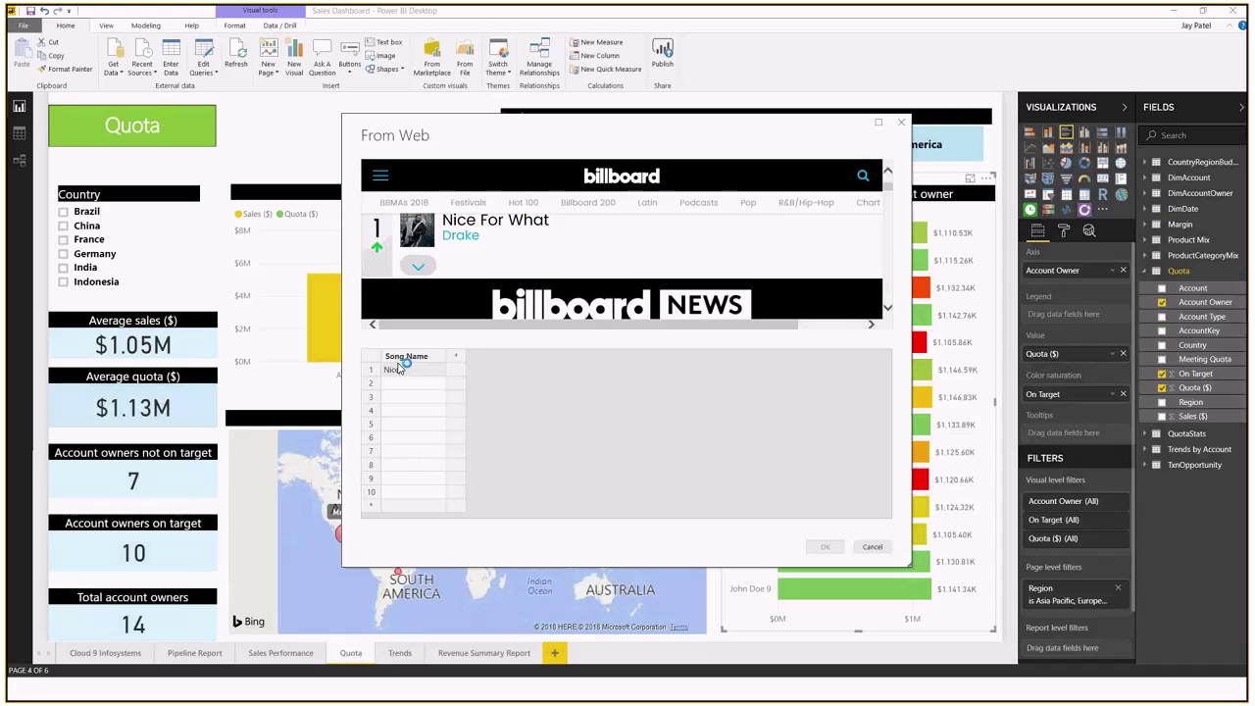
{"action": "type", "text": "e For What"}
Copy the Billboard Hot 100 page's URL again in Chrome and switch to a blank Power BI Desktop report
{"action": "key", "text": "alt+Tab"}
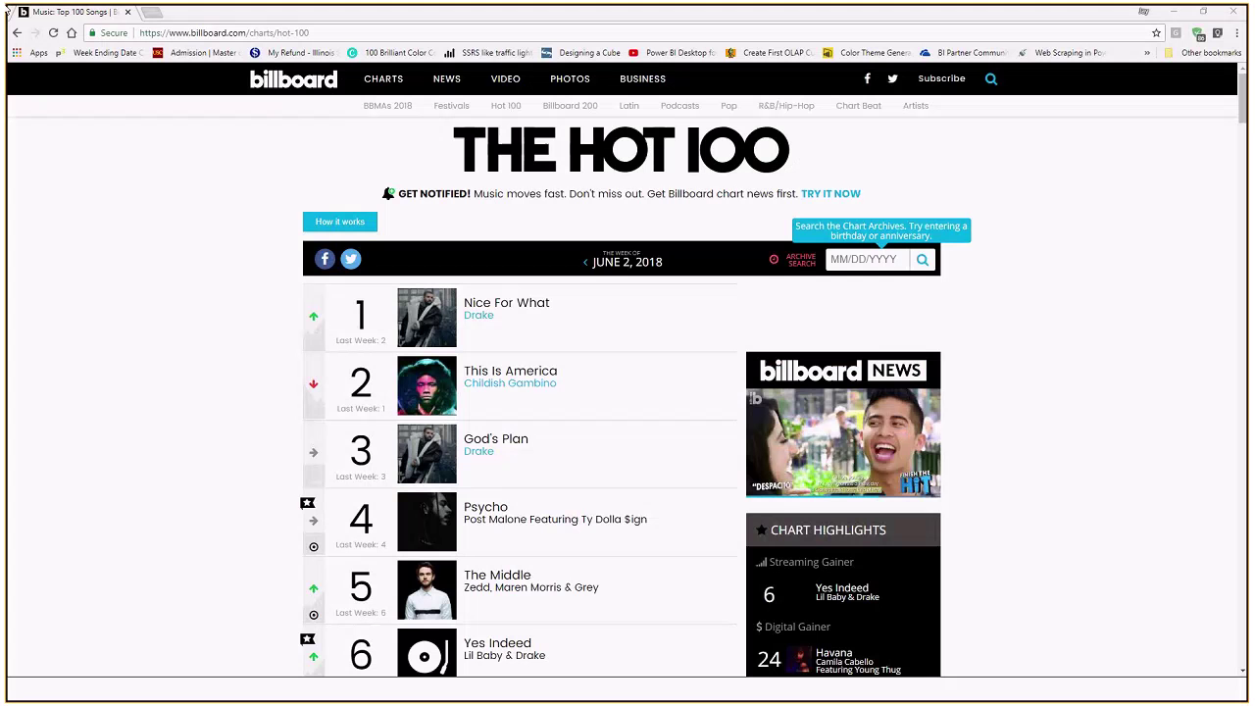
{"action": "left_click", "coordinate": [223, 33]}
{"action": "key", "text": "ctrl+c"}
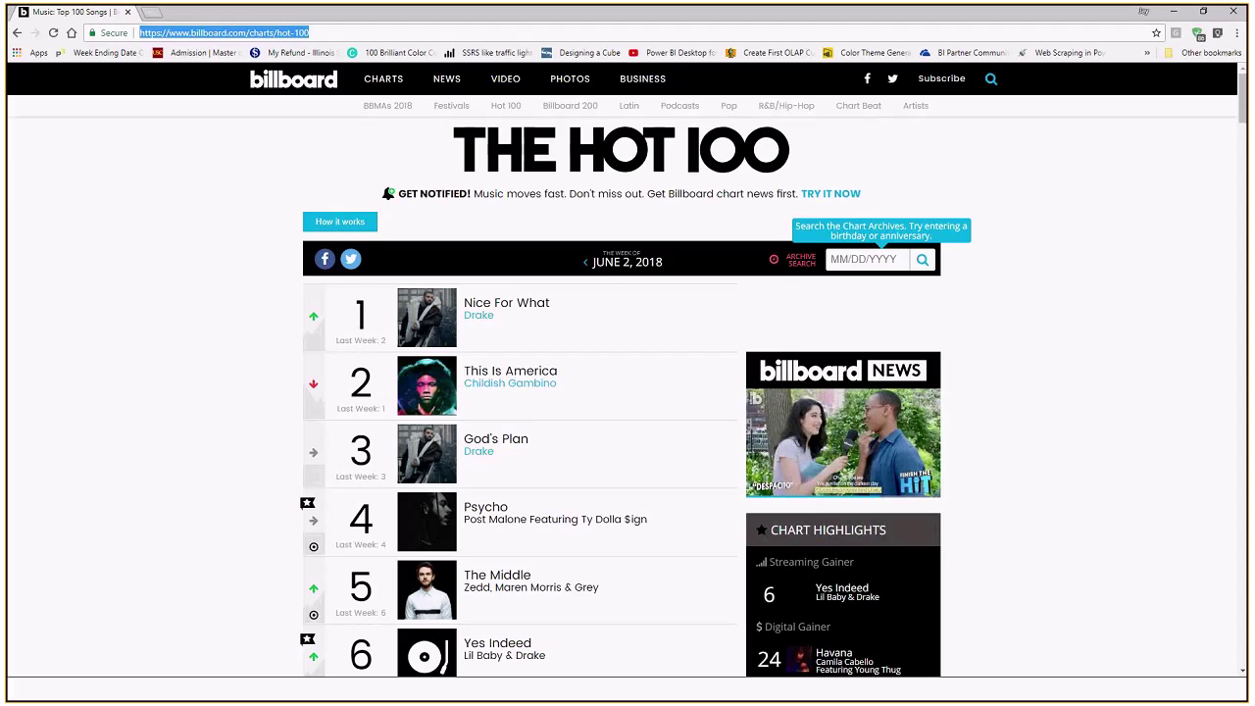
{"action": "key", "text": "alt+Tab"}
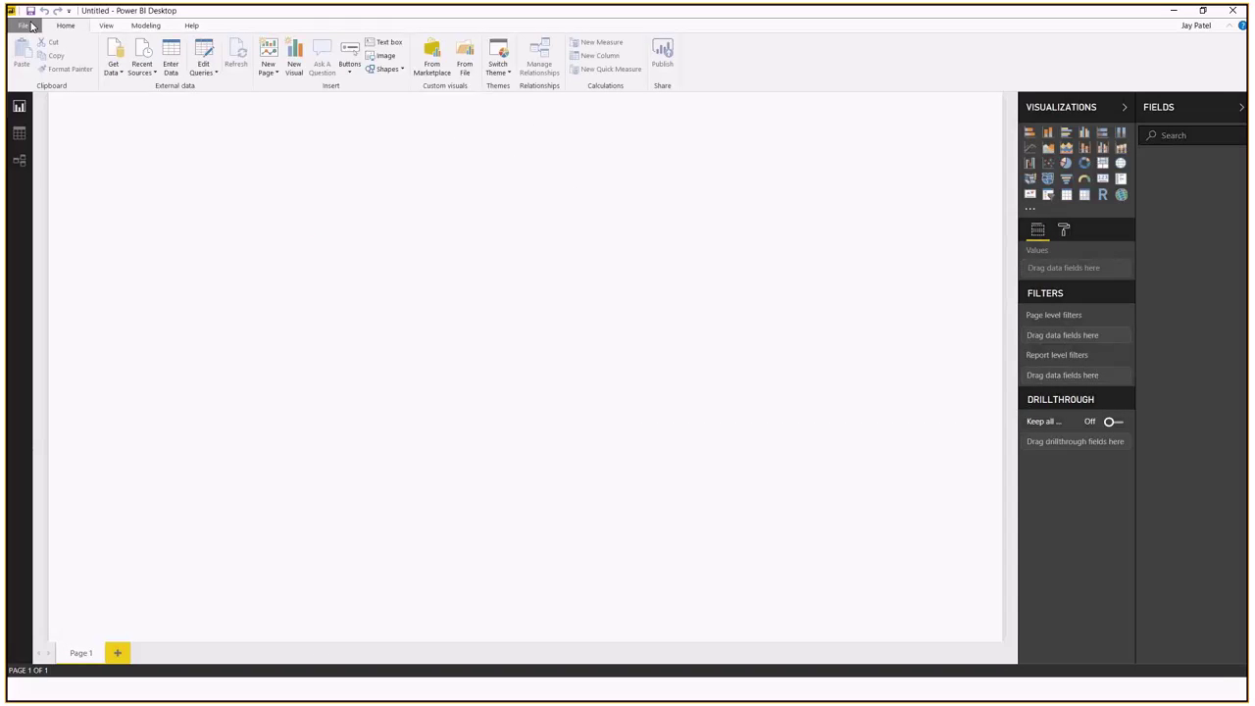
Connect the blank report to the copied Billboard Hot 100 URL as a web data source
{"action": "left_click", "coordinate": [113, 69]}
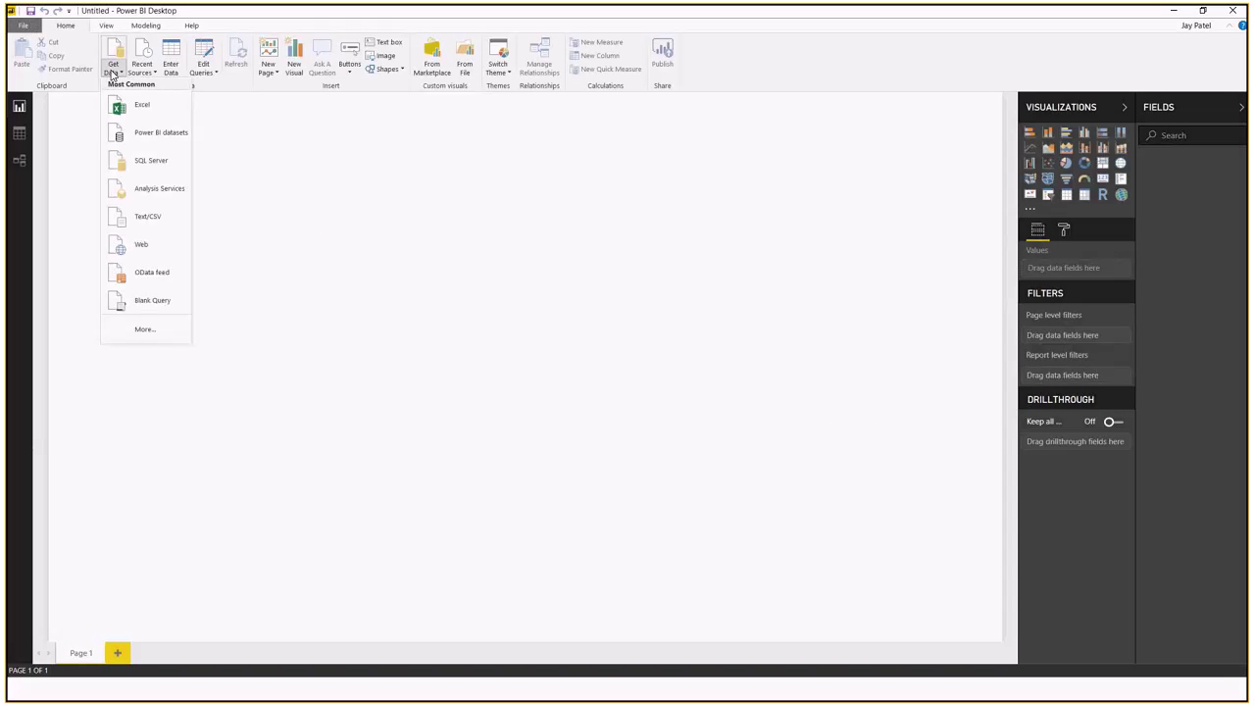
{"action": "left_click", "coordinate": [143, 245]}
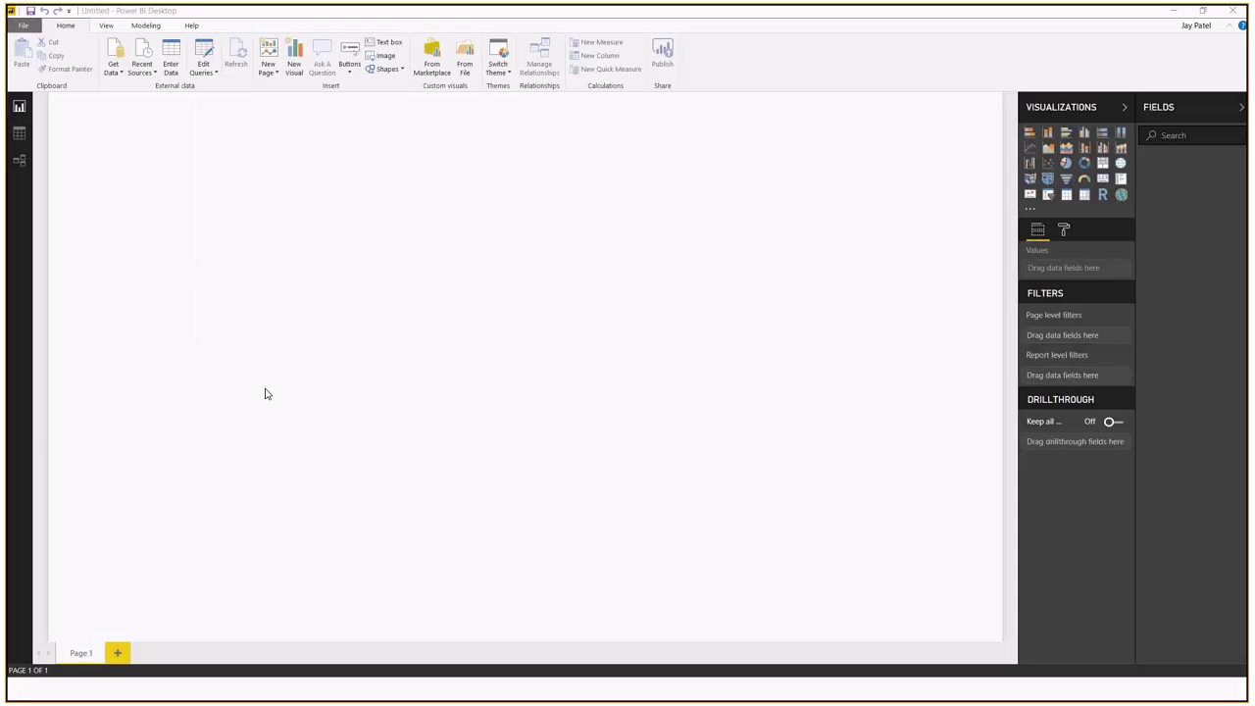
{"action": "key", "text": "ctrl+v"}
{"action": "left_click", "coordinate": [774, 385]}
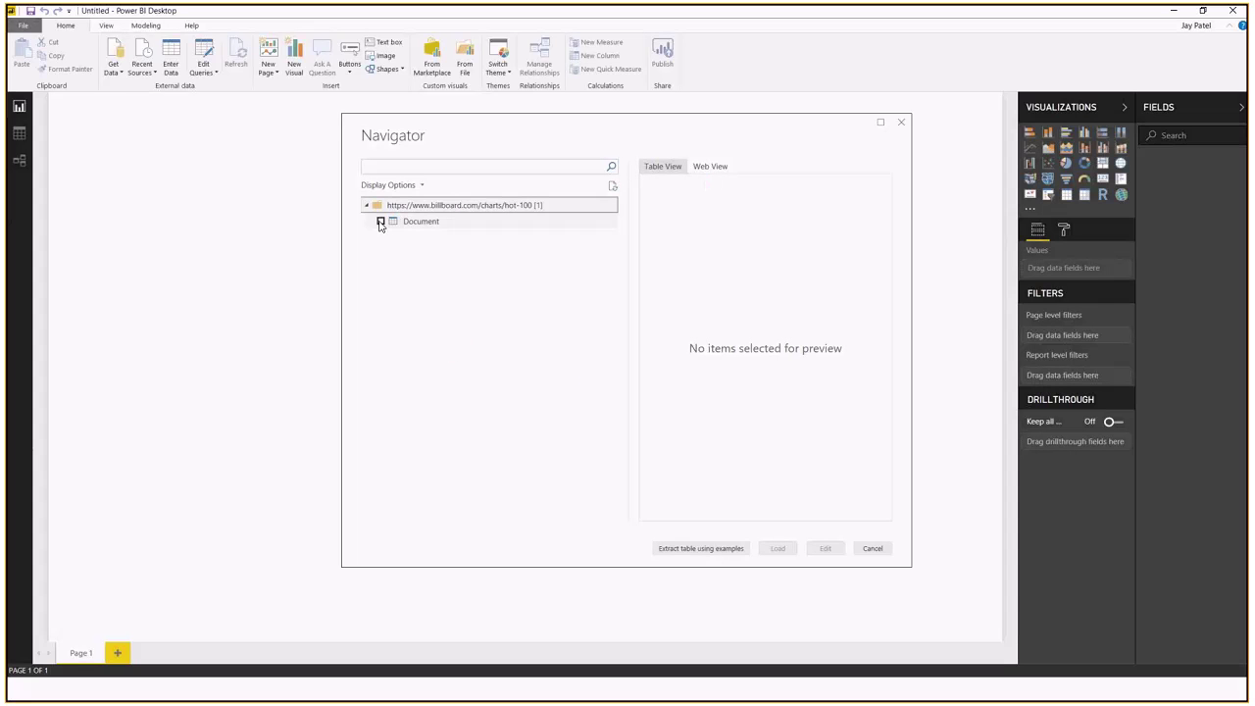
Select the Document item, preview the page in web view and start extracting a table using examples
{"action": "left_click", "coordinate": [381, 220]}
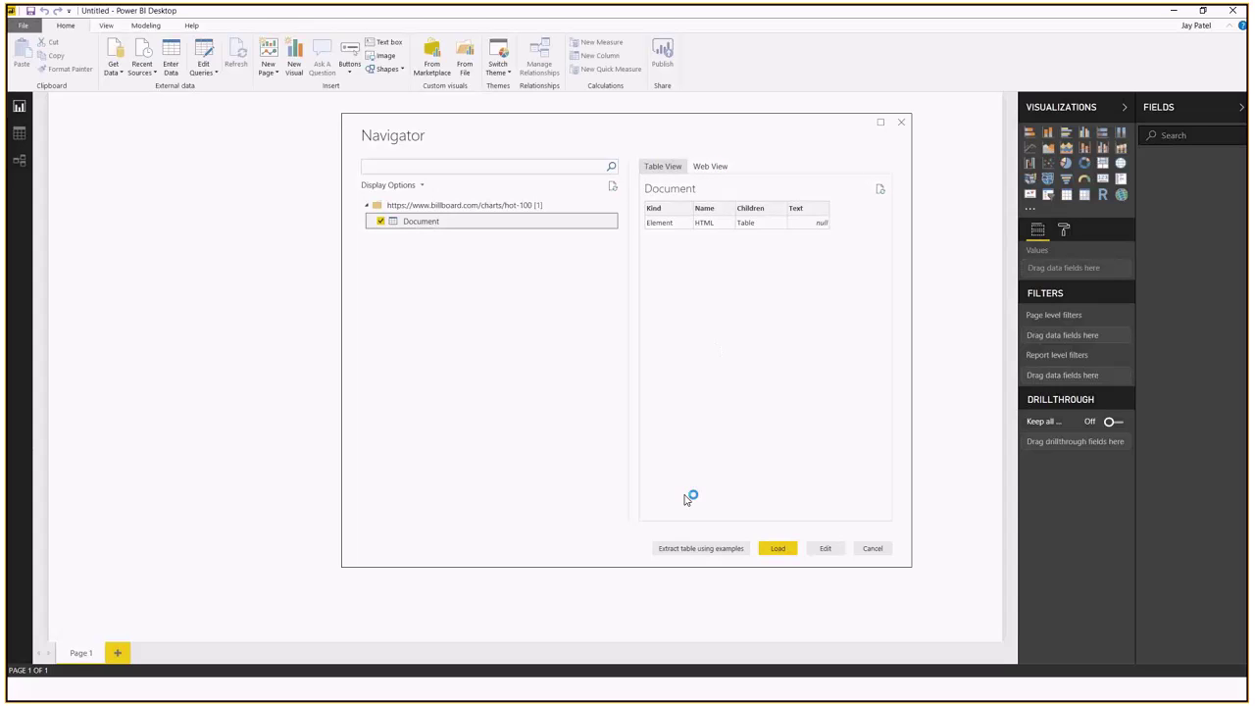
{"action": "left_click", "coordinate": [716, 169]}
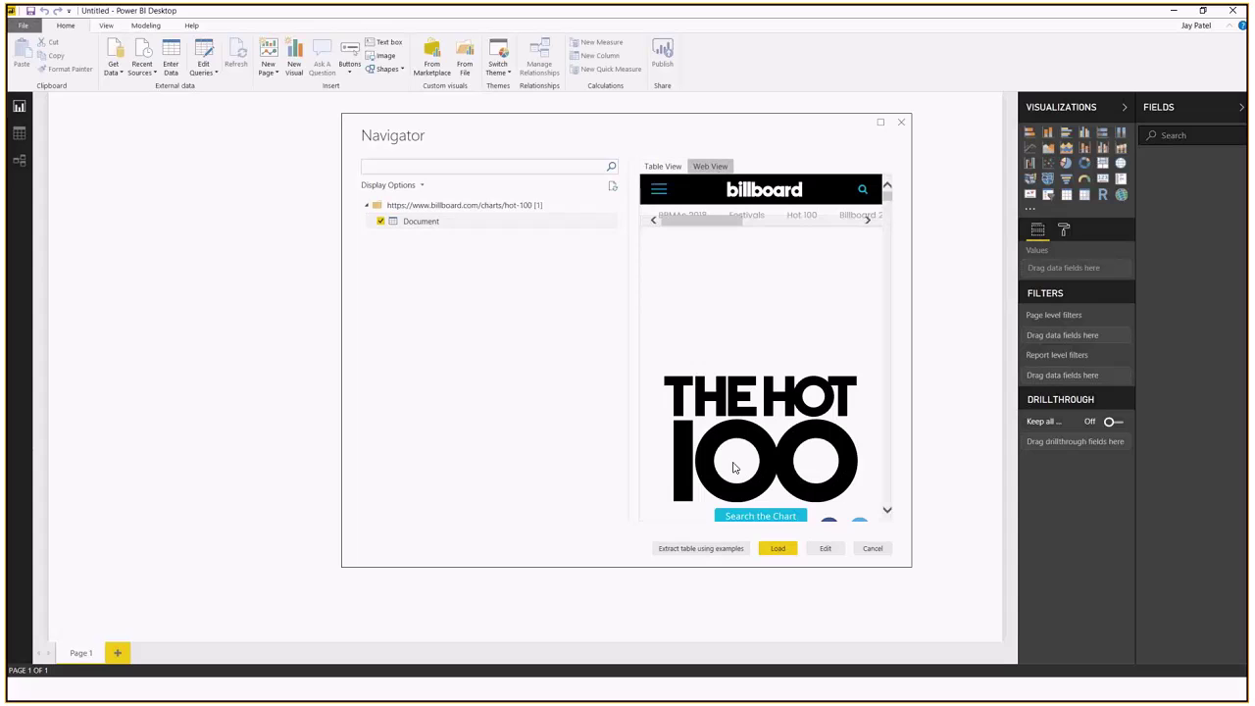
{"action": "left_click", "coordinate": [723, 549]}
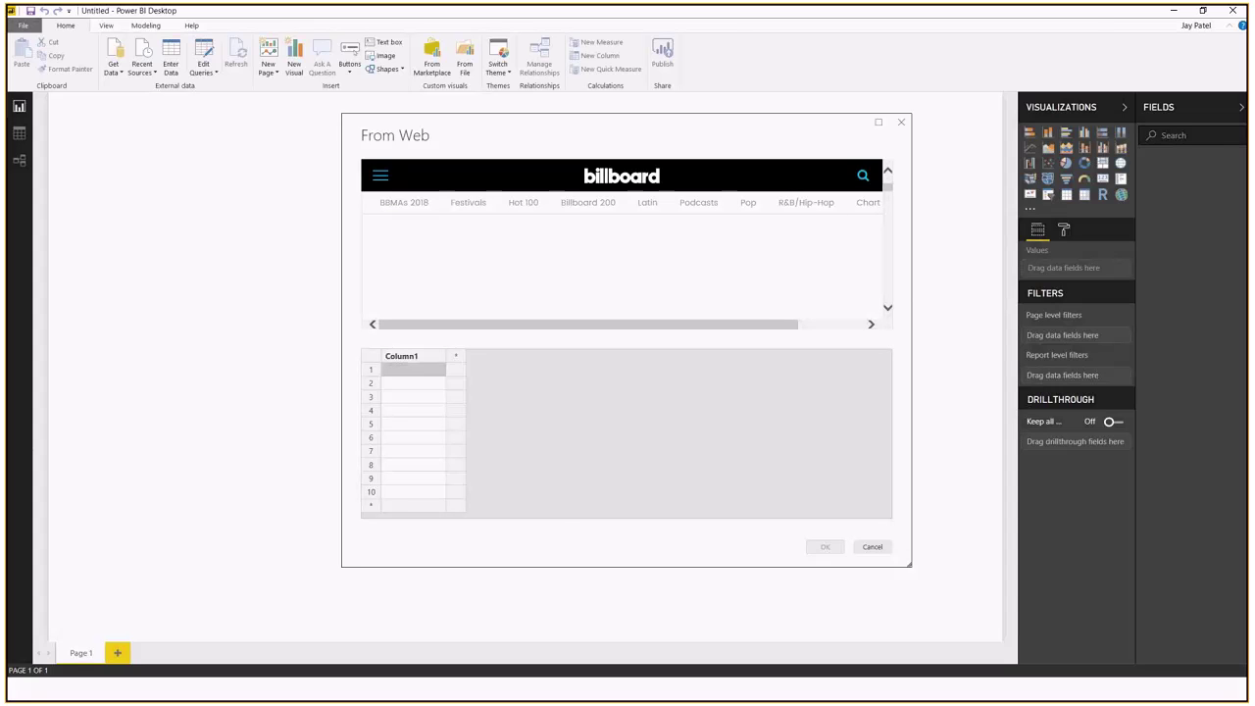
Enter the top song title, Nice For What, as the first example in Column1 of the extraction table
{"action": "left_click", "coordinate": [888, 310]}
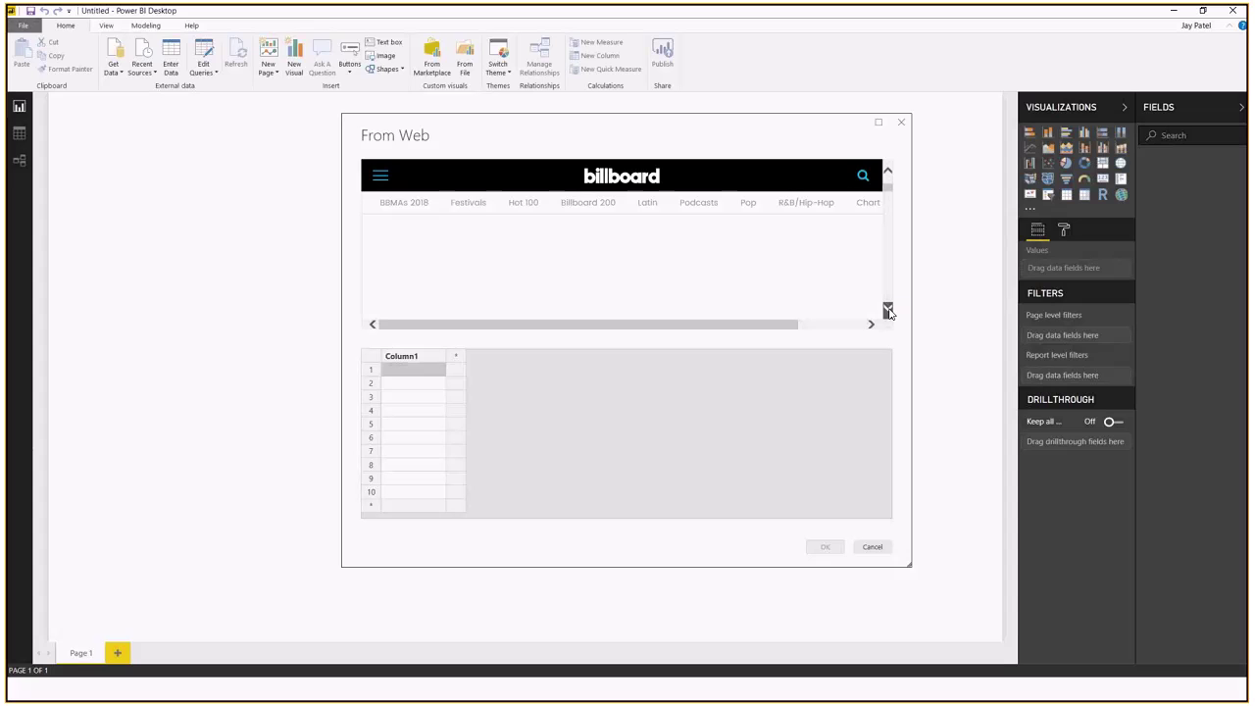
{"action": "left_click", "coordinate": [888, 172]}
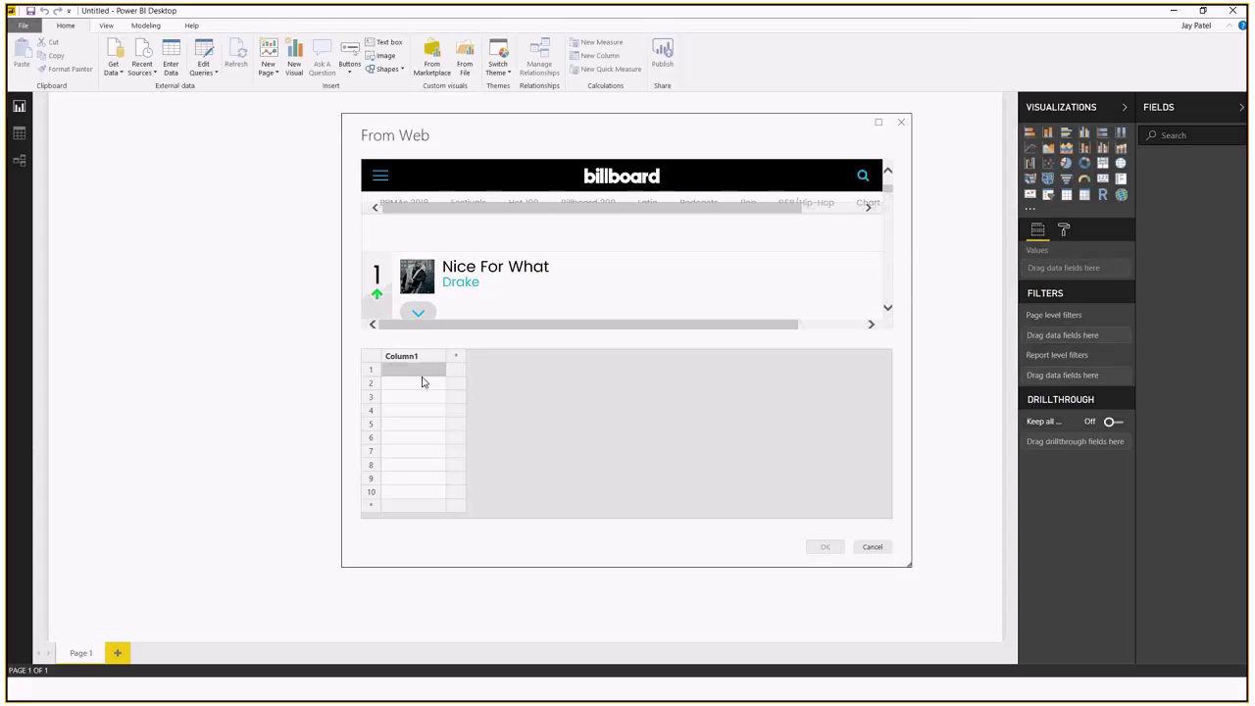
{"action": "type", "text": "N"}
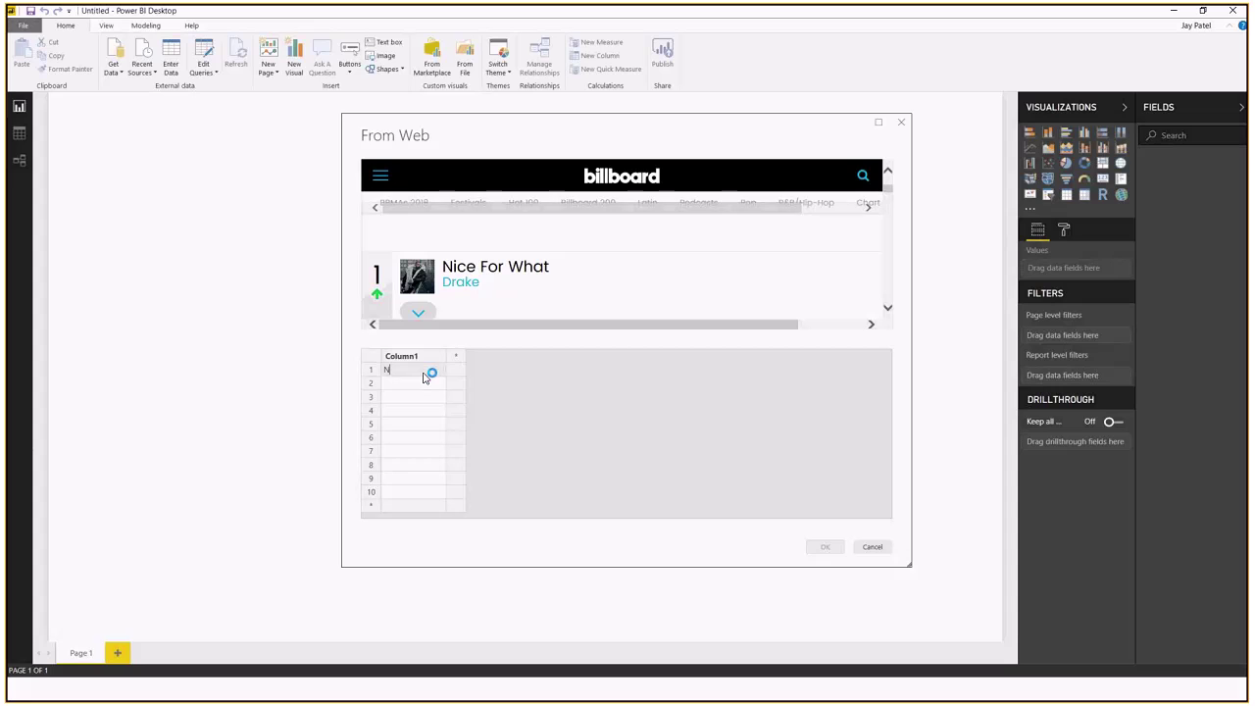
{"action": "type", "text": "ice F"}
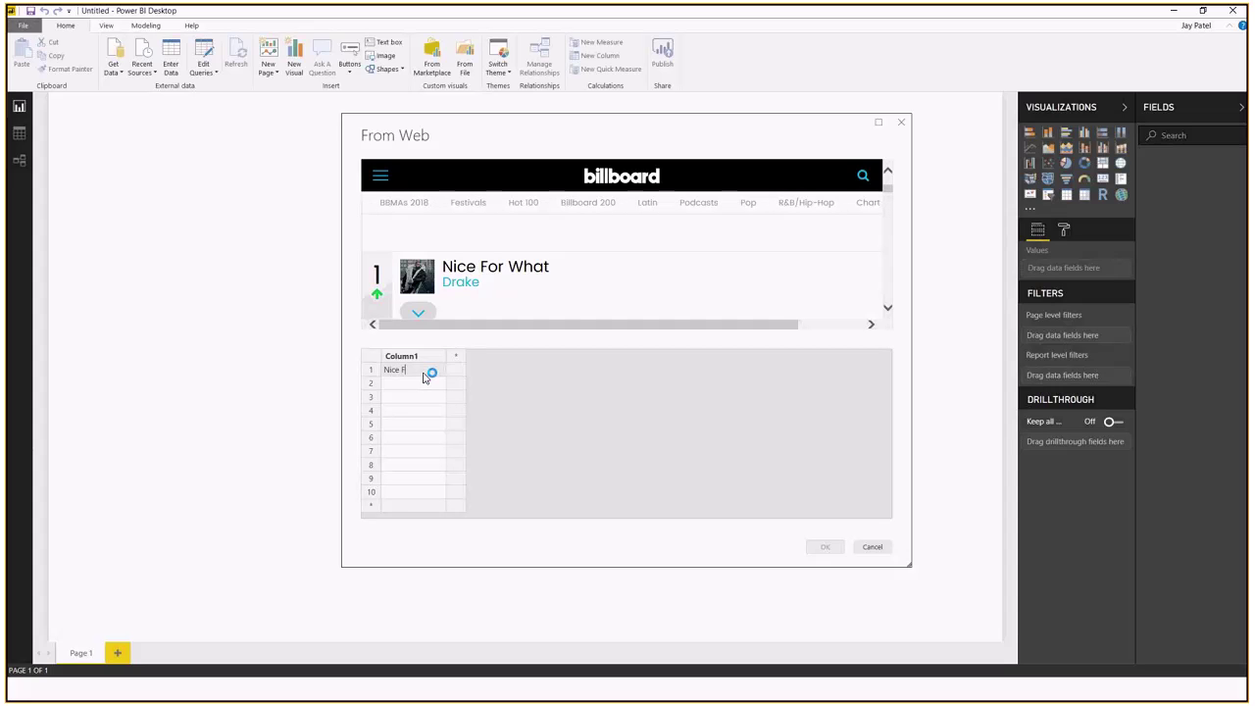
{"action": "type", "text": "or What"}
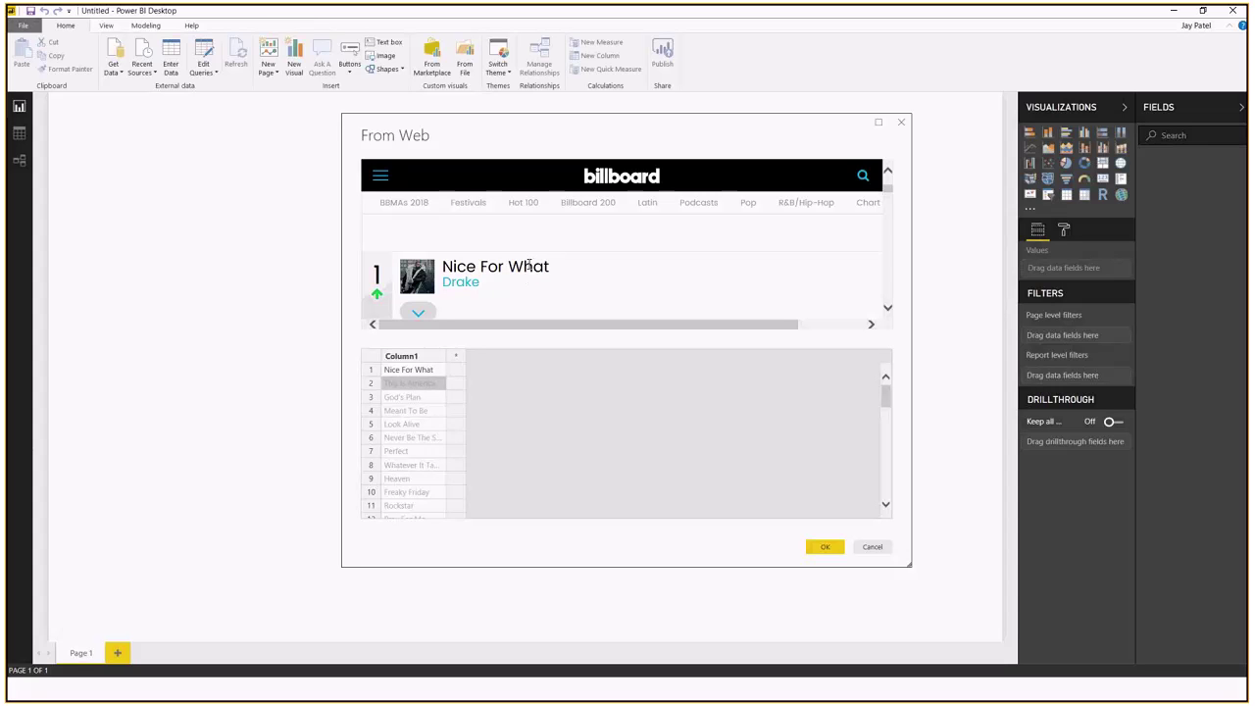
Add a second column to the extraction table with the artist Drake as its first-row example
{"action": "scroll", "coordinate": [523, 279], "scroll_direction": "down", "scroll_amount": 5}
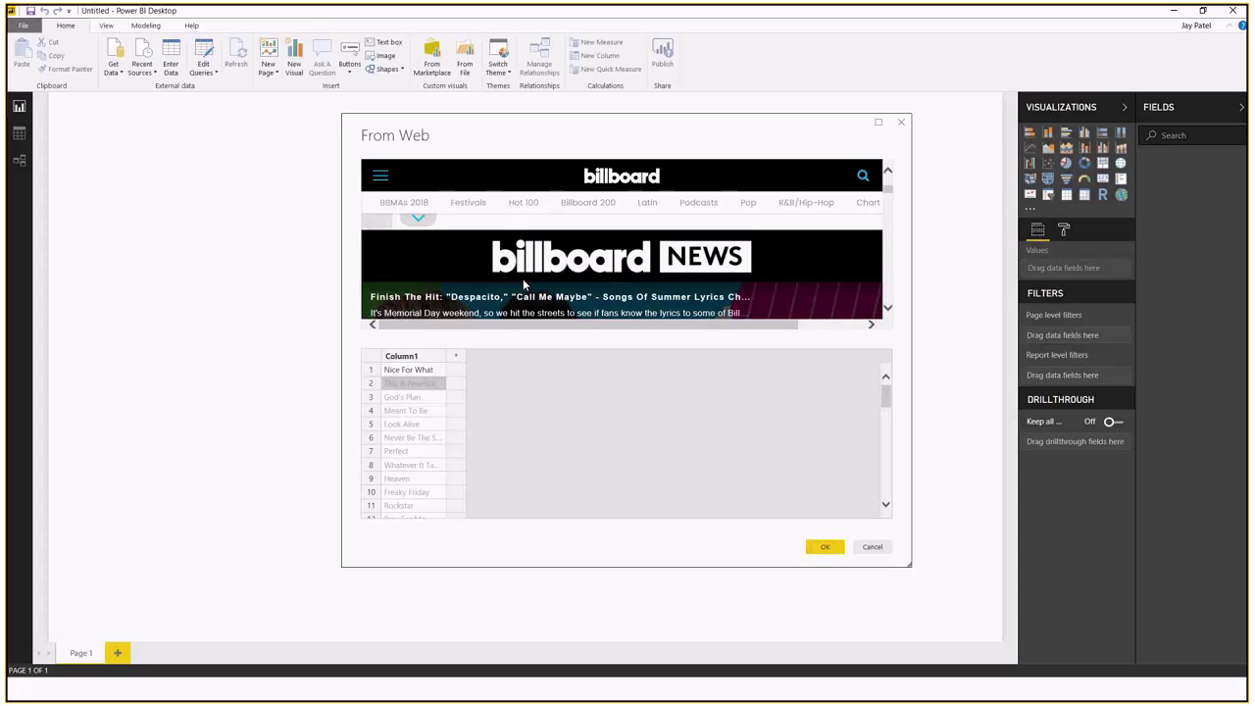
{"action": "scroll", "coordinate": [528, 280], "scroll_direction": "down", "scroll_amount": 4}
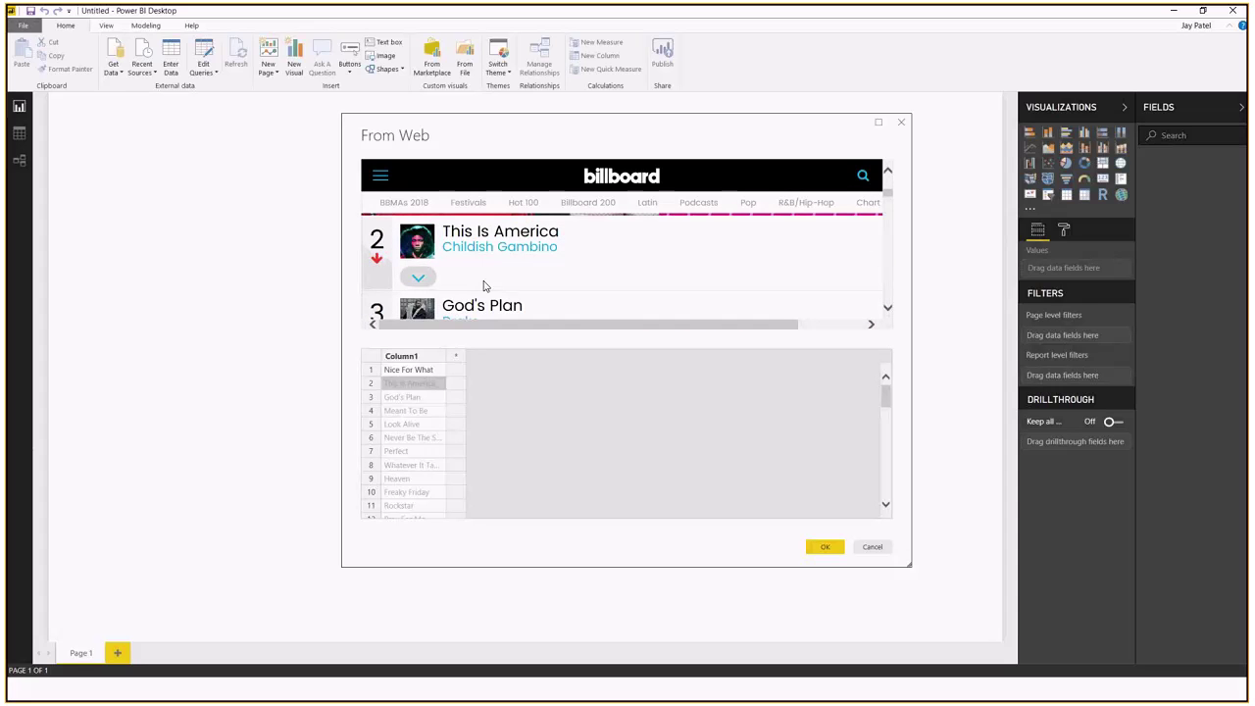
{"action": "scroll", "coordinate": [490, 278], "scroll_direction": "down", "scroll_amount": 1}
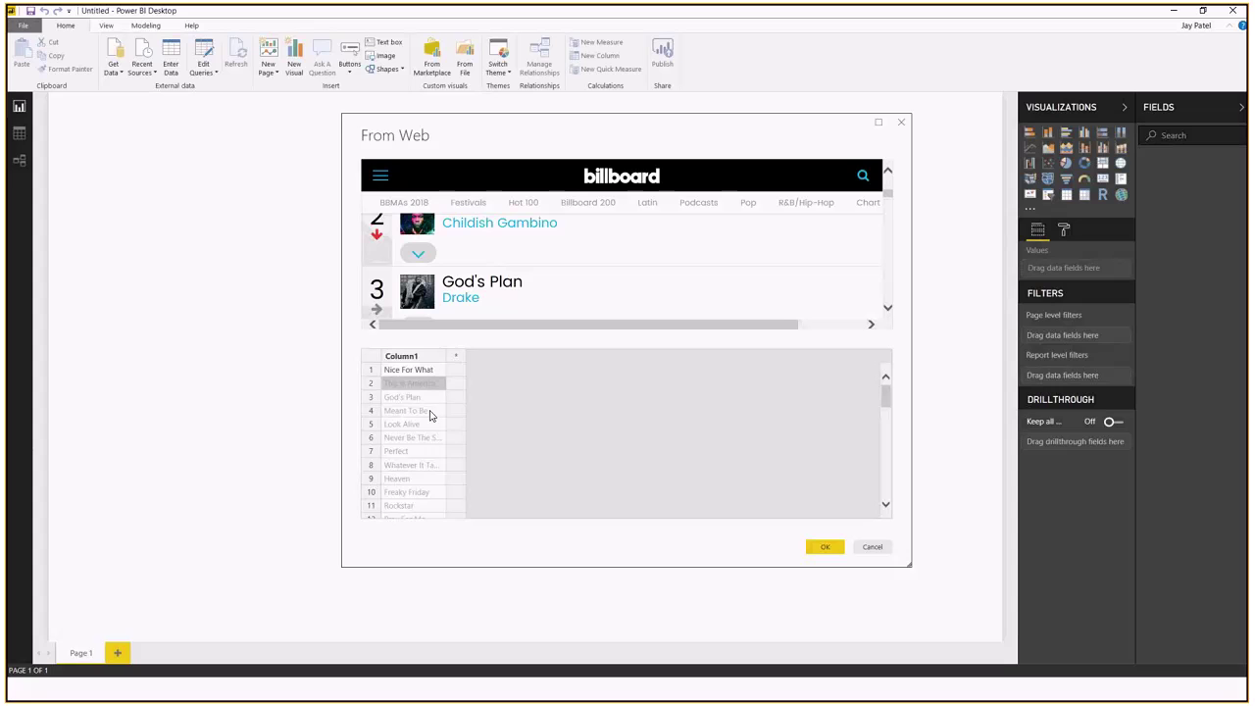
{"action": "left_click", "coordinate": [459, 372]}
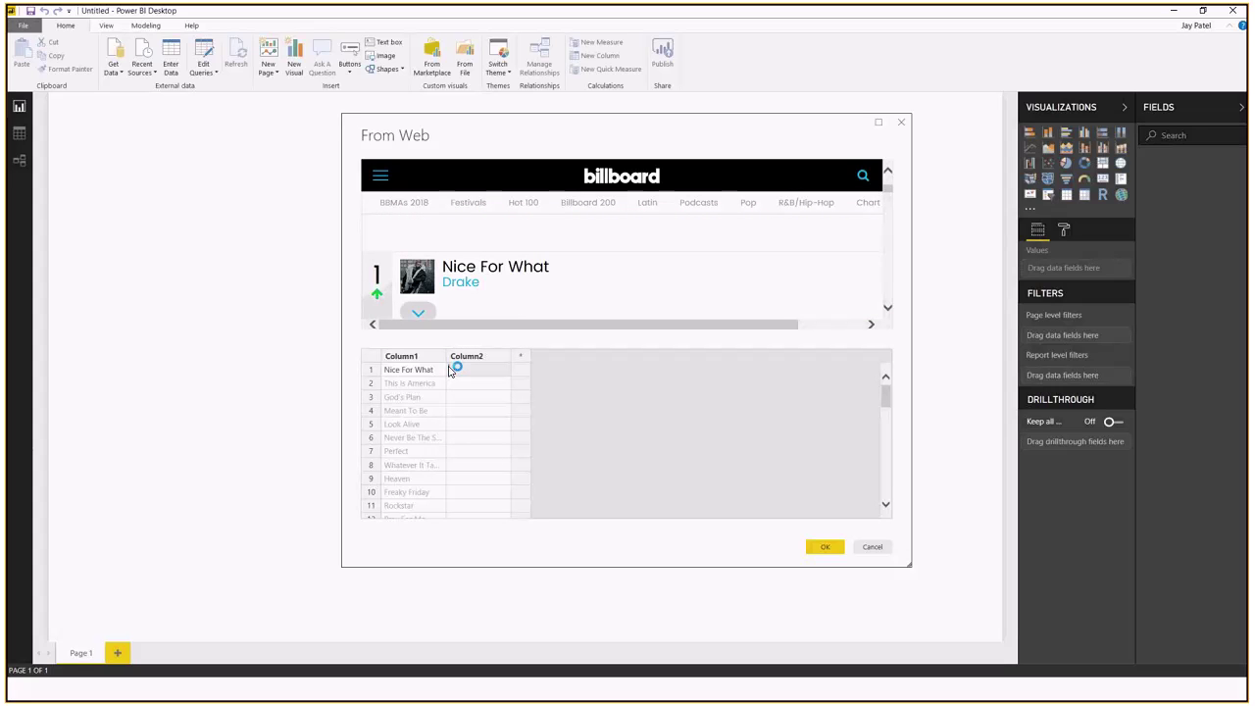
{"action": "type", "text": "Drake"}
{"action": "key", "text": "BackSpace"}
{"action": "key", "text": "BackSpace"}
{"action": "key", "text": "BackSpace"}
{"action": "type", "text": "Drake"}
{"action": "key", "text": "Return"}
{"action": "left_click", "coordinate": [479, 371]}
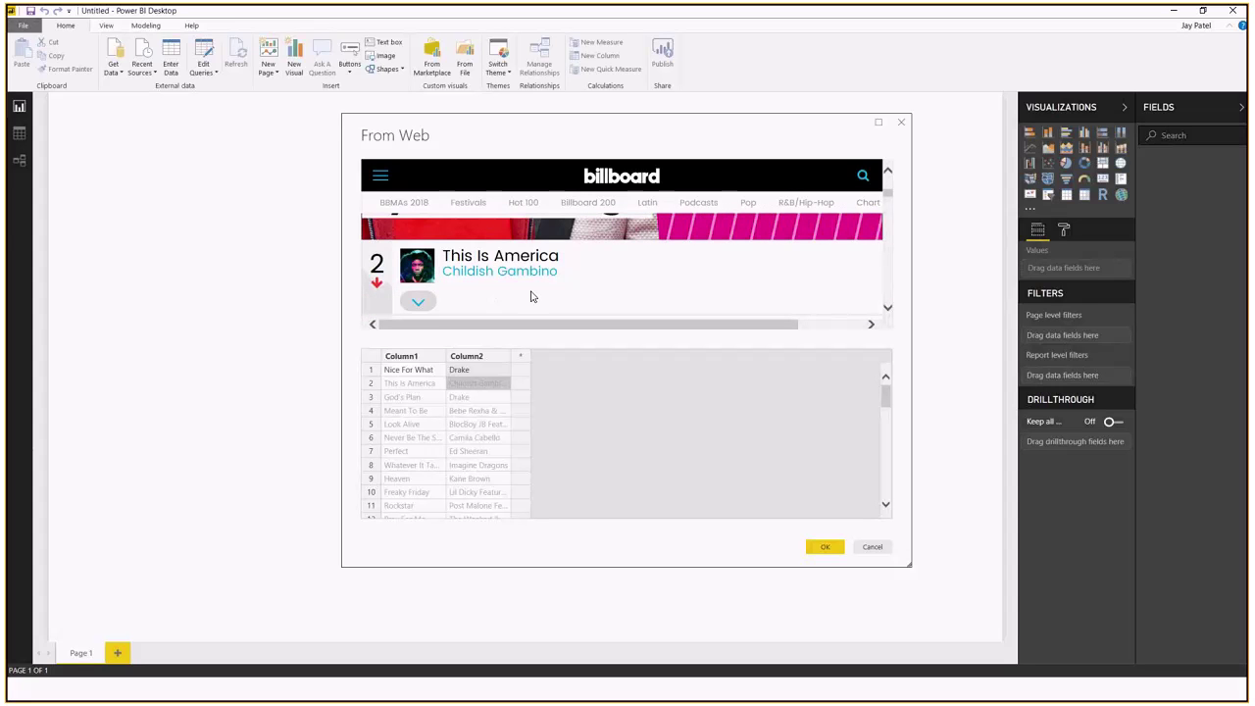
Name the two extraction columns Song and Singer and accept the table built from examples
{"action": "scroll", "coordinate": [532, 294], "scroll_direction": "down", "scroll_amount": 1}
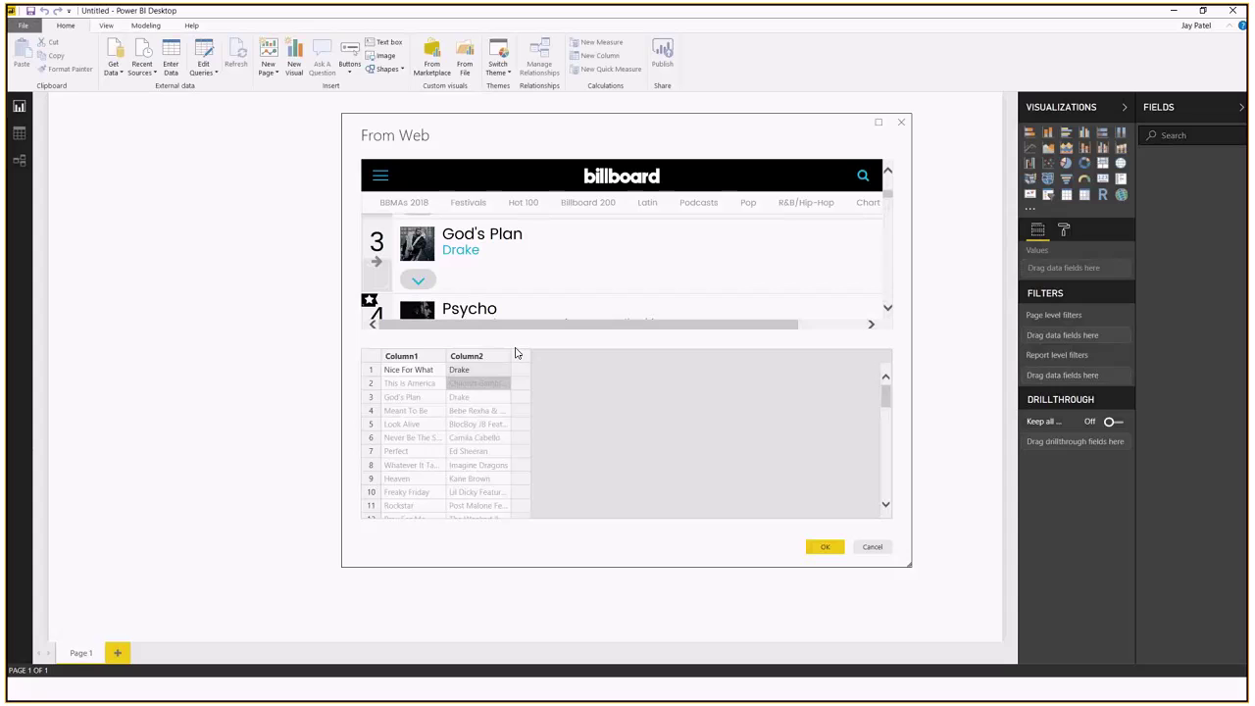
{"action": "double_click", "coordinate": [421, 356]}
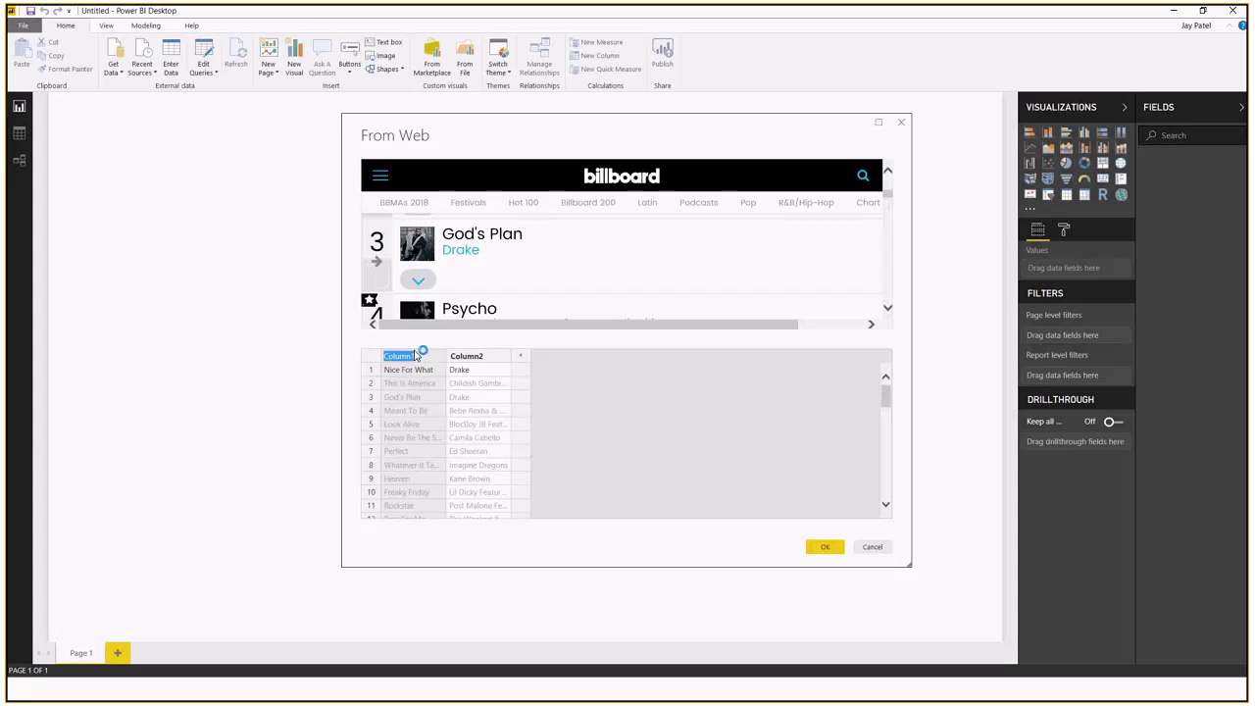
{"action": "type", "text": "Song"}
{"action": "double_click", "coordinate": [487, 359]}
{"action": "type", "text": "Author"}
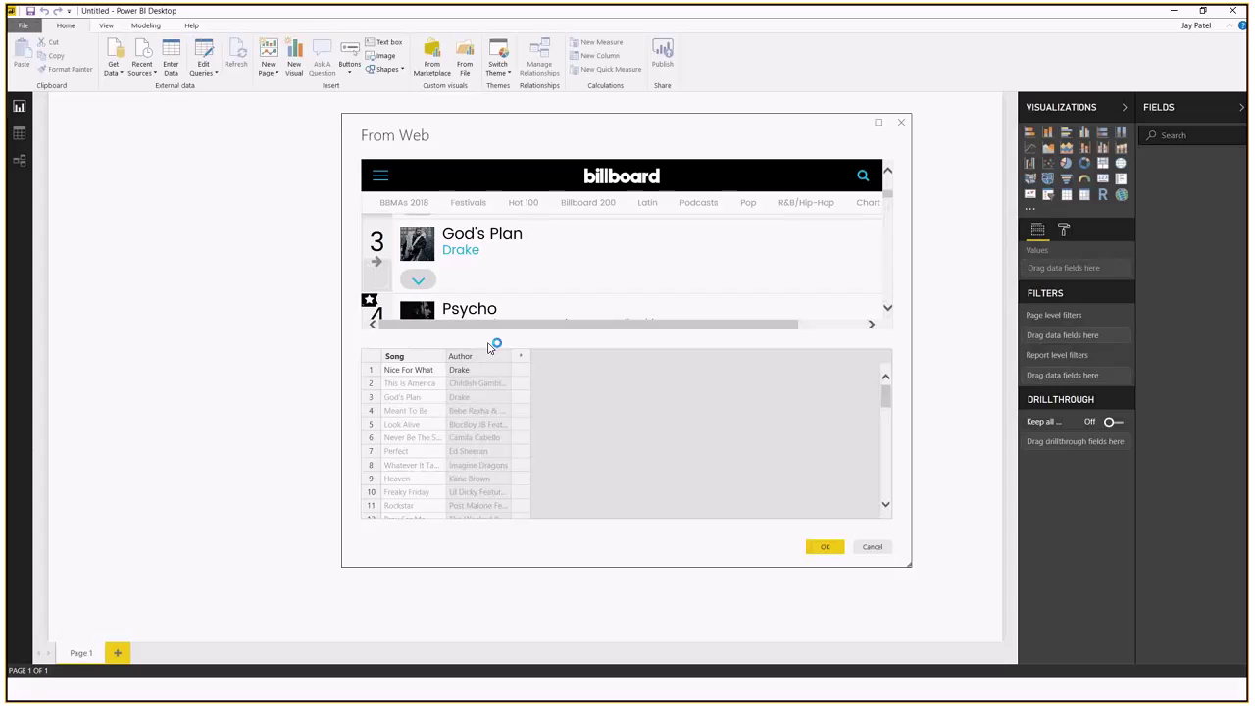
{"action": "key", "text": "BackSpace"}
{"action": "key", "text": "BackSpace"}
{"action": "key", "text": "BackSpace"}
{"action": "key", "text": "BackSpace"}
{"action": "key", "text": "BackSpace"}
{"action": "key", "text": "BackSpace"}
{"action": "type", "text": "Singer"}
{"action": "left_click", "coordinate": [826, 551]}
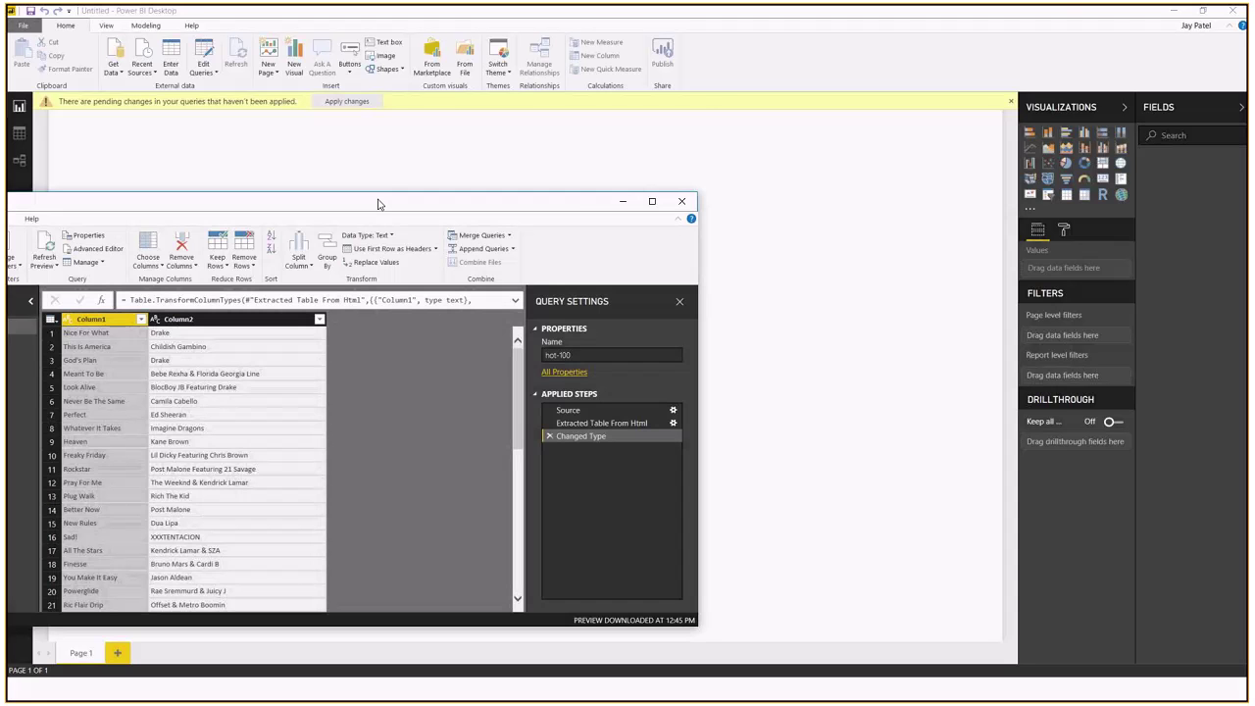
Maximize the Power Query Editor, rename Column1 of the hot-100 query as Song and open Column2's name for editing
{"action": "left_click_drag", "start_coordinate": [378, 203], "coordinate": [631, 8]}
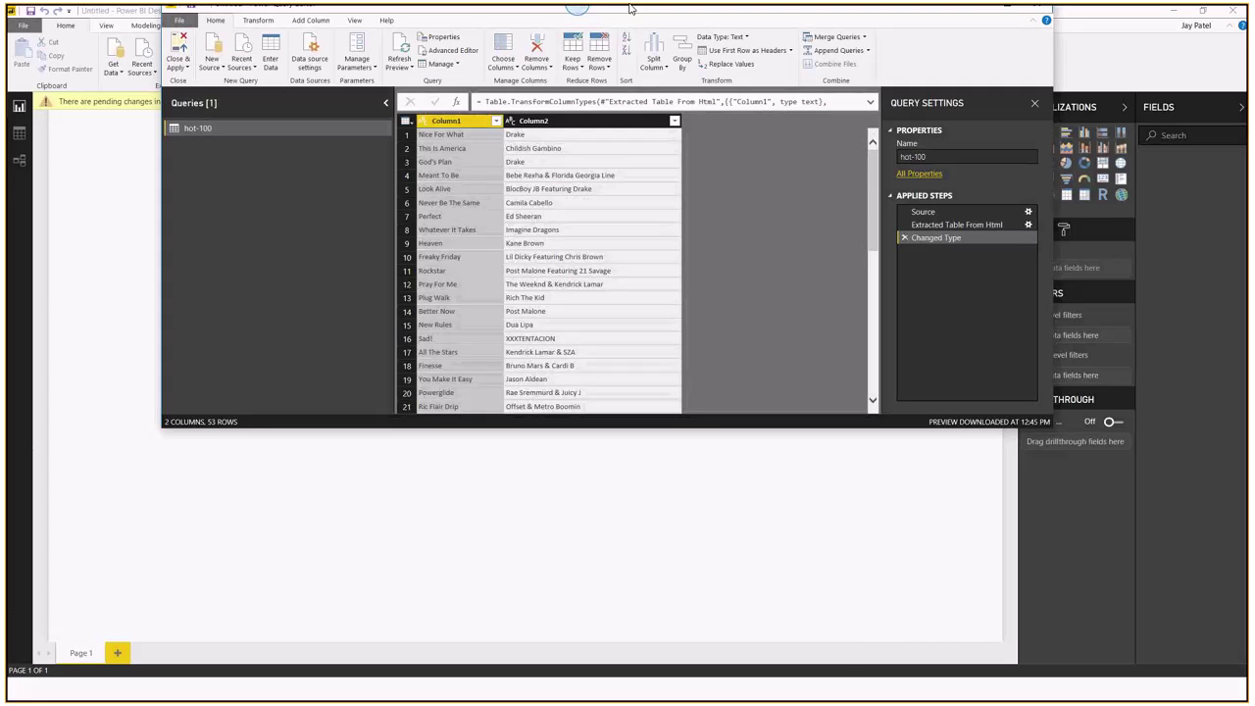
{"action": "scroll", "coordinate": [289, 357], "scroll_direction": "down", "scroll_amount": 5}
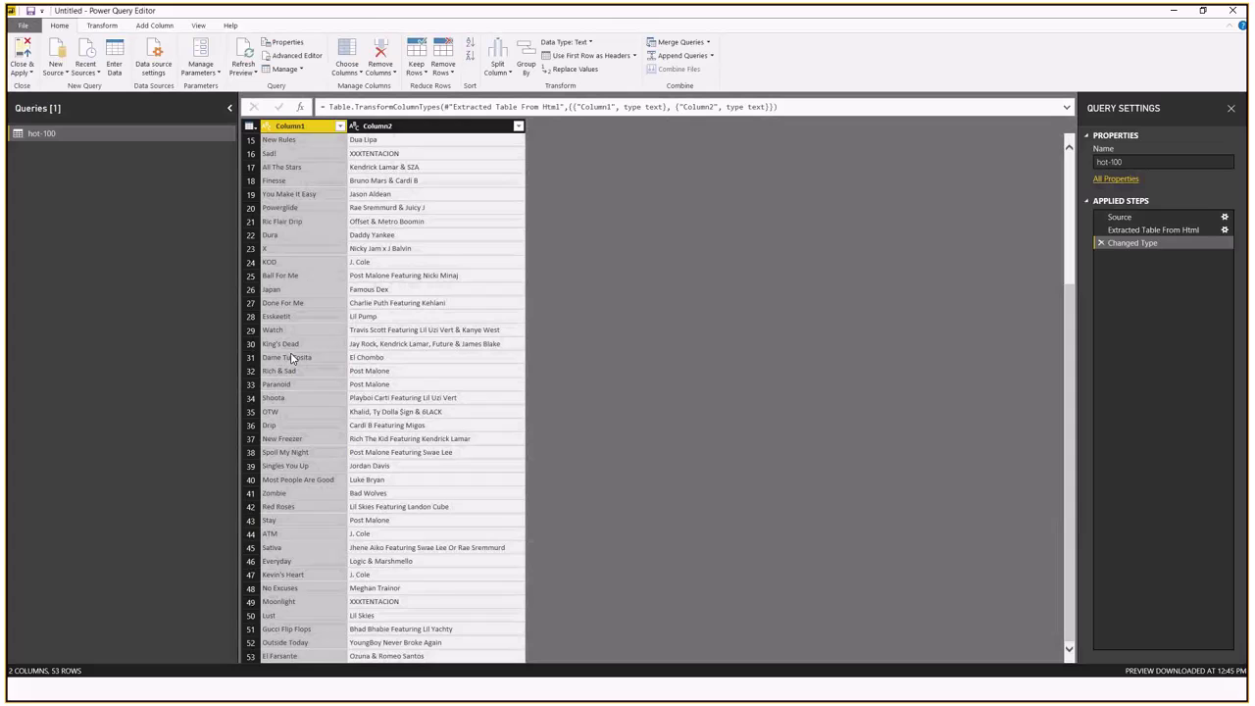
{"action": "scroll", "coordinate": [292, 359], "scroll_direction": "up", "scroll_amount": 5}
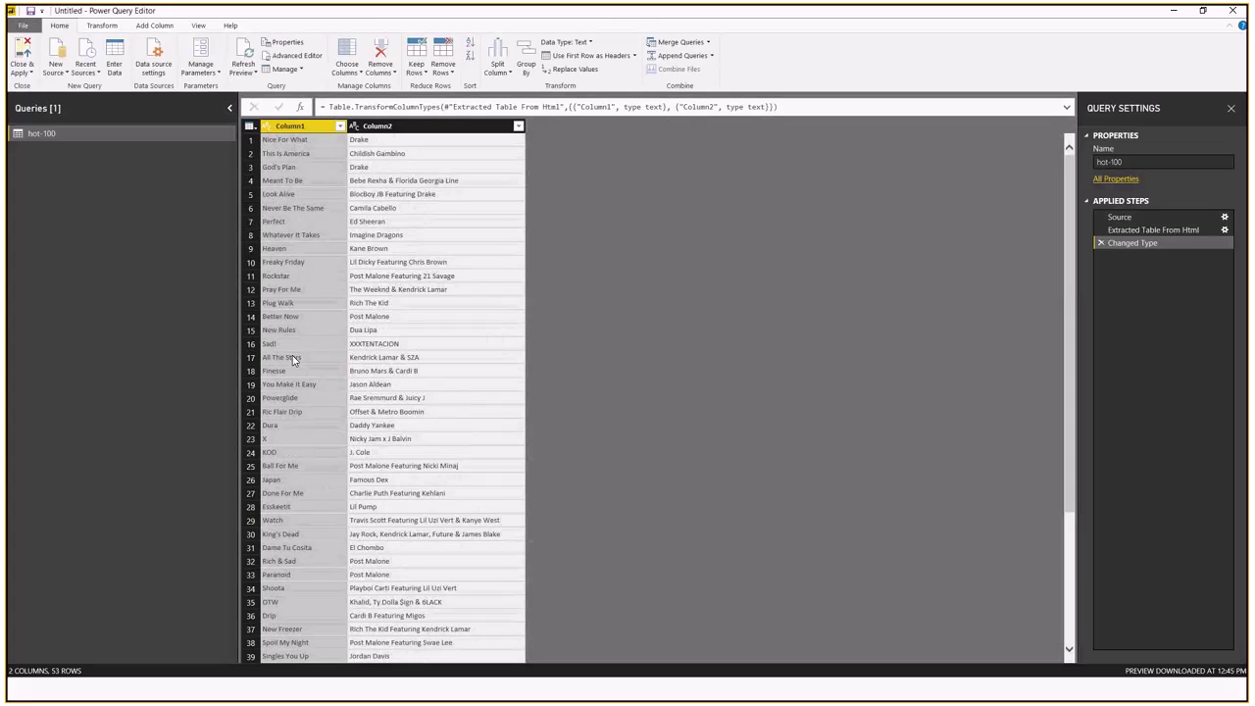
{"action": "double_click", "coordinate": [307, 127]}
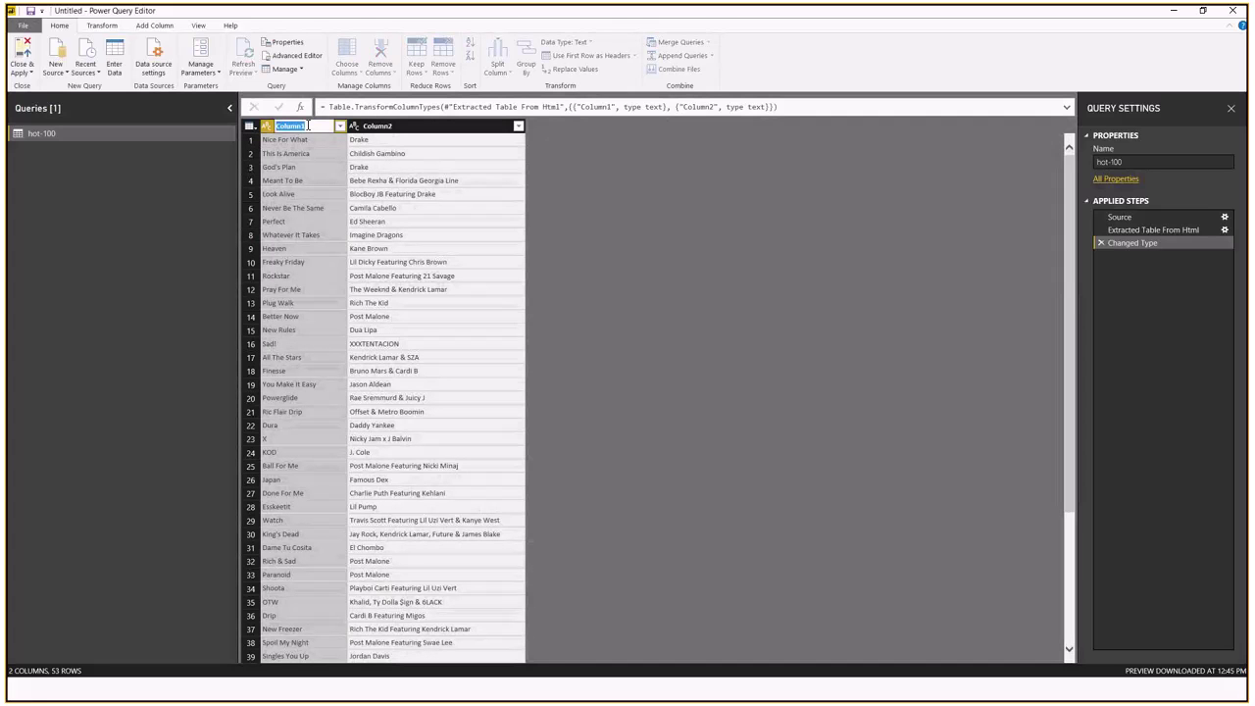
{"action": "type", "text": "Song"}
{"action": "key", "text": "Return"}
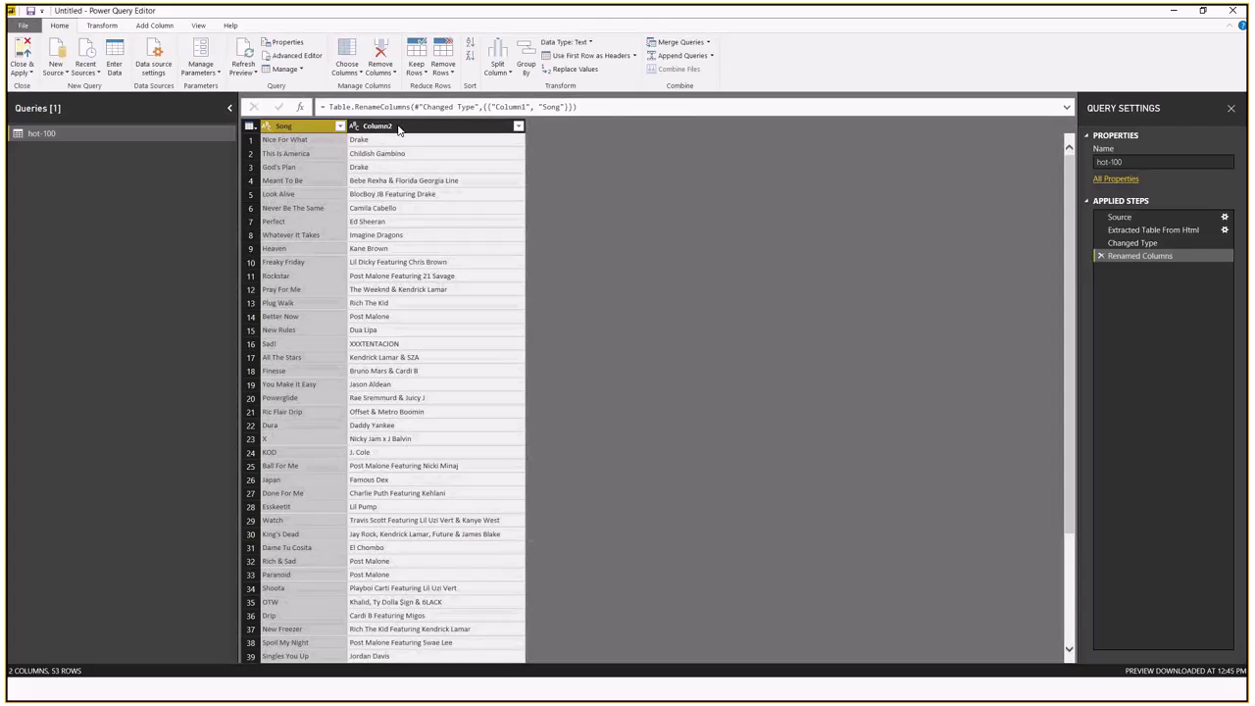
{"action": "double_click", "coordinate": [396, 127]}
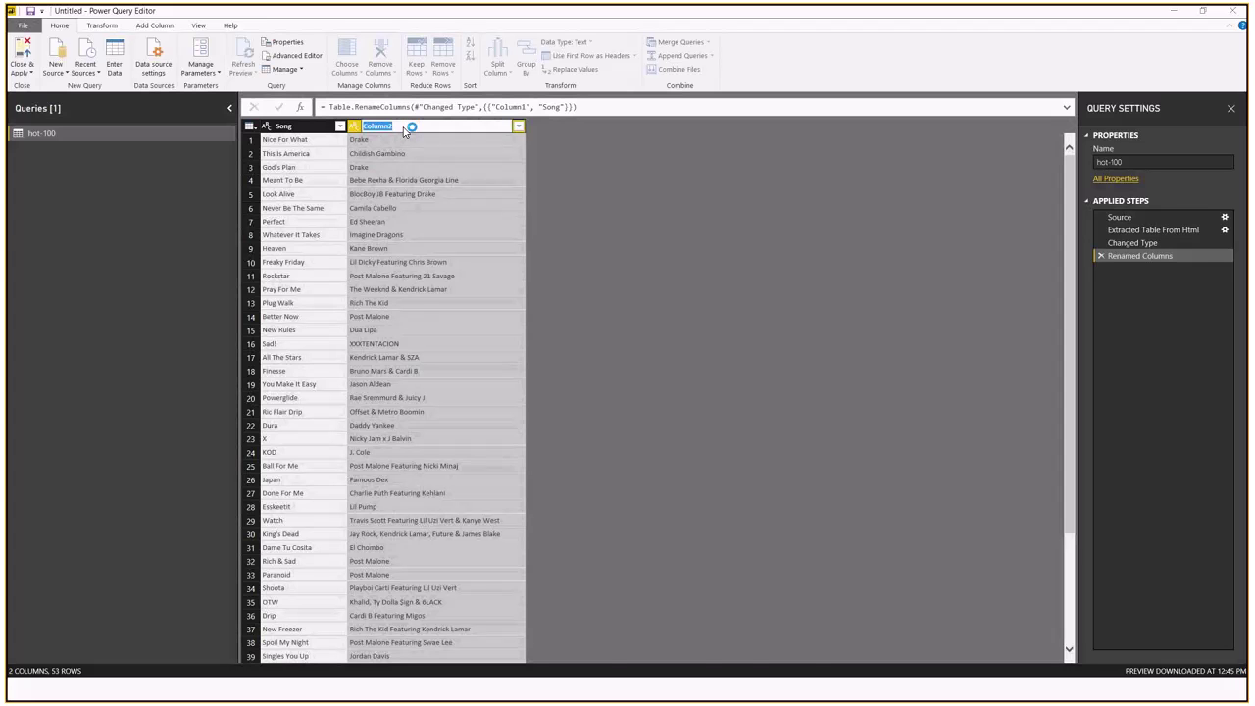
Switch to the Billboard Hot 100 page in Chrome and minimize its window to return to the presentation slides
{"action": "key", "text": "alt+Tab"}
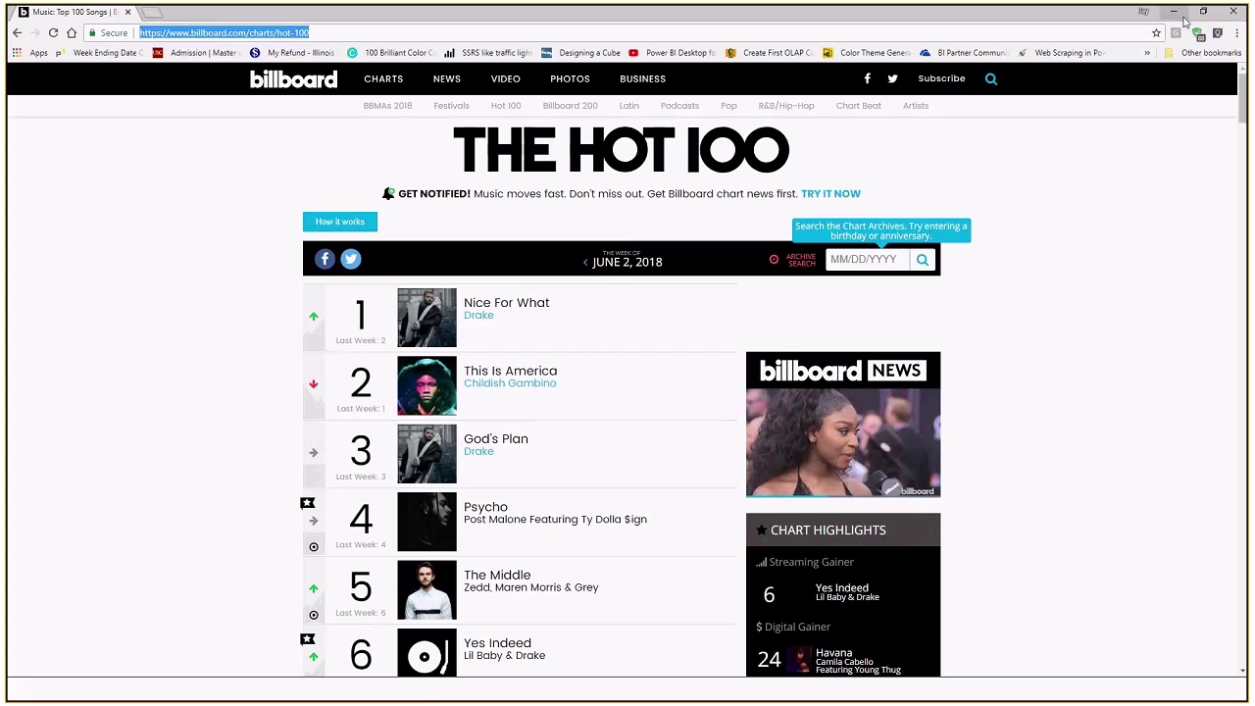
{"action": "left_click", "coordinate": [1183, 20]}
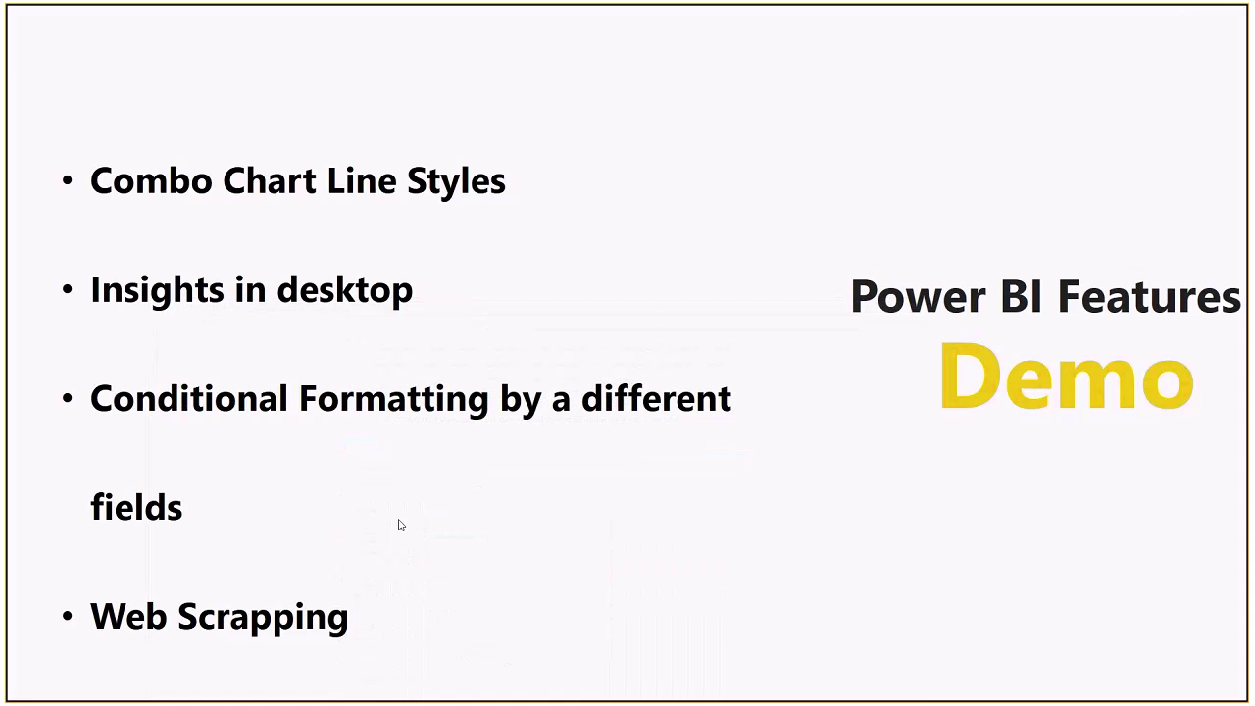
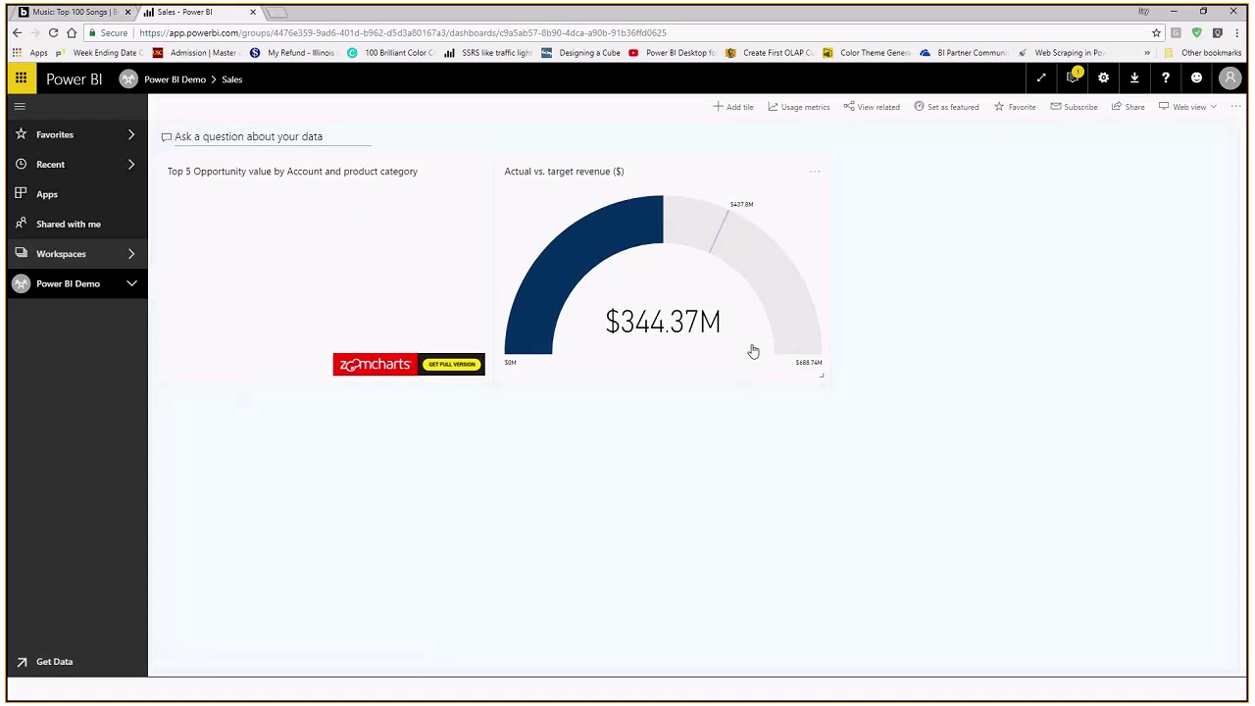
{"action": "left_click", "coordinate": [1237, 108]}
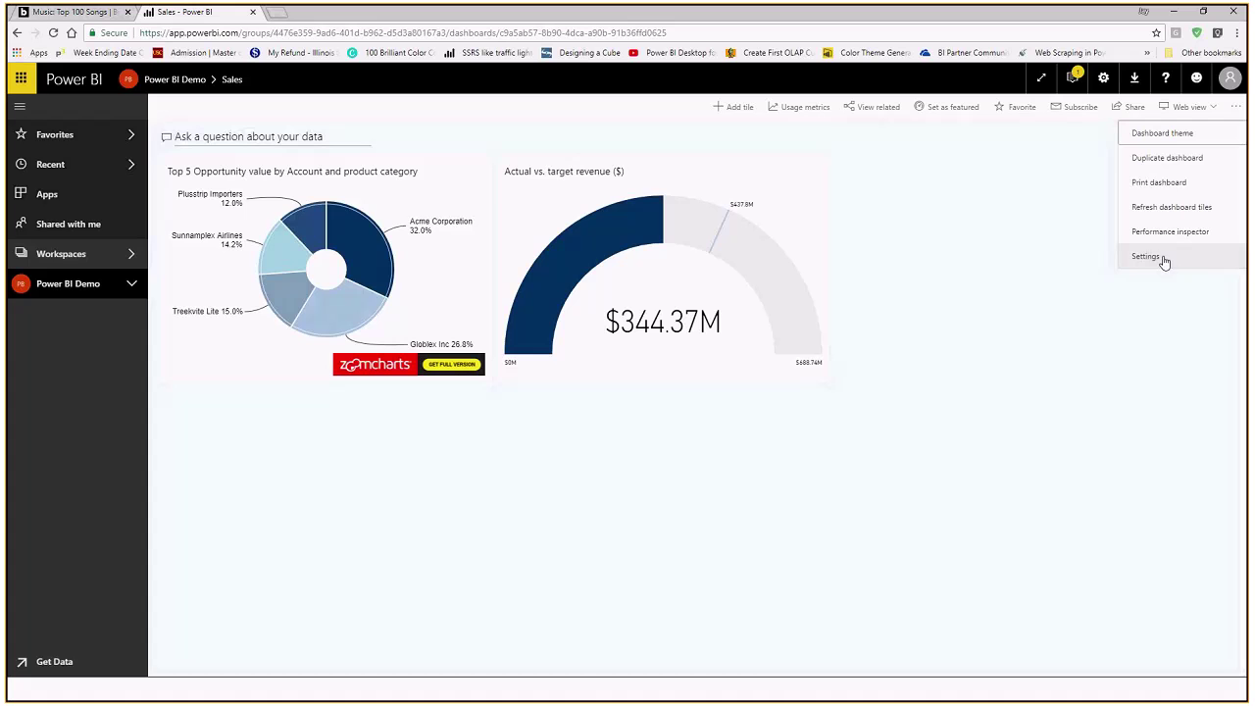
{"action": "left_click", "coordinate": [1145, 257]}
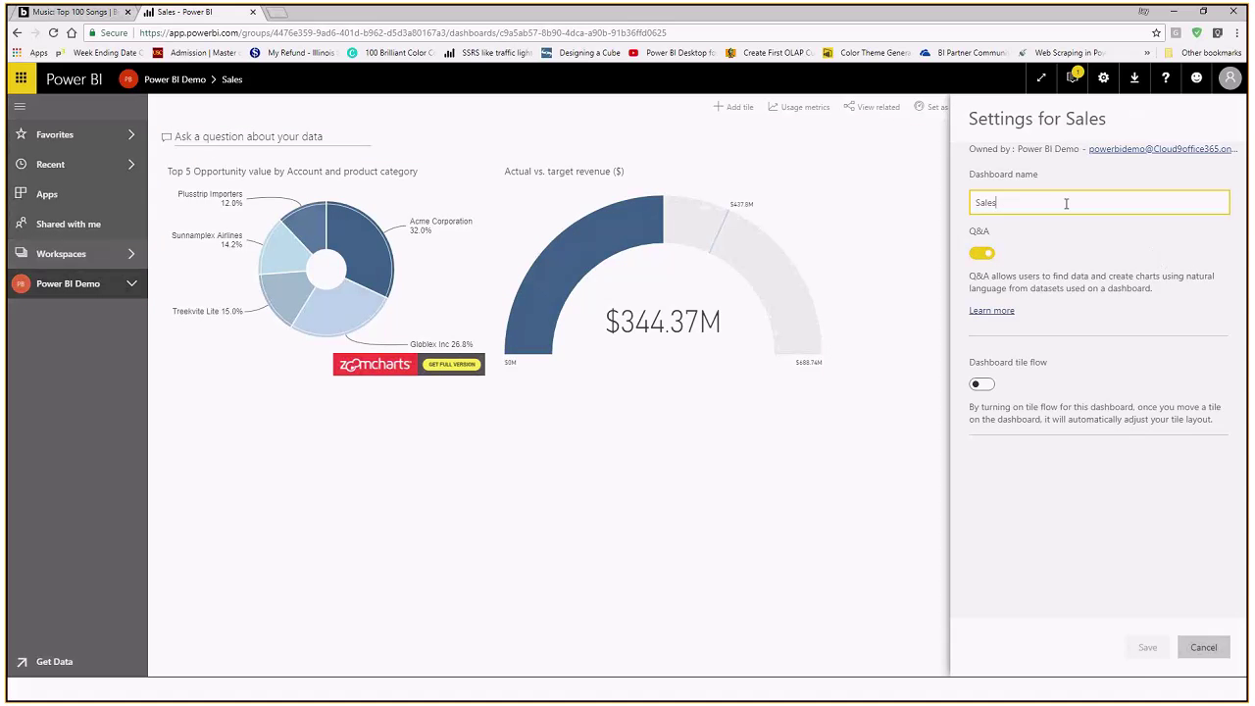
{"action": "left_click", "coordinate": [1204, 647]}
Open the Sales dashboard's theme options and try the Light, Dark and Color-blind friendly themes in turn
{"action": "left_click", "coordinate": [1234, 108]}
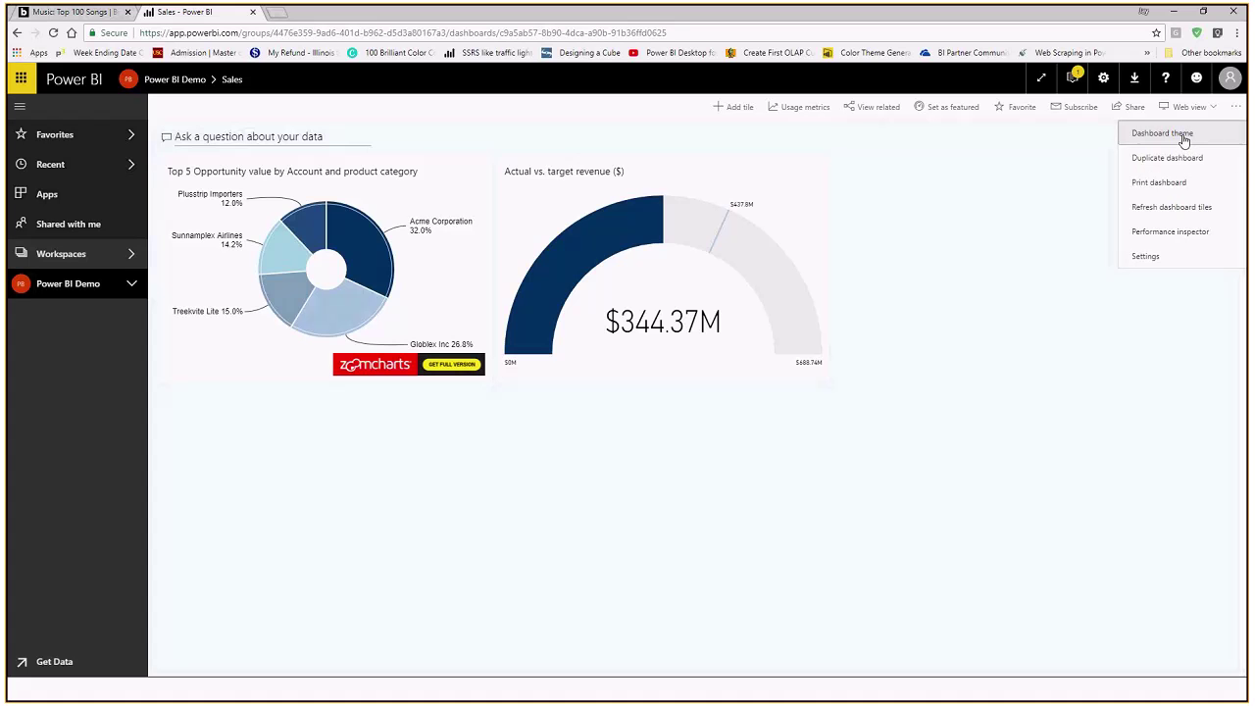
{"action": "left_click", "coordinate": [1184, 142]}
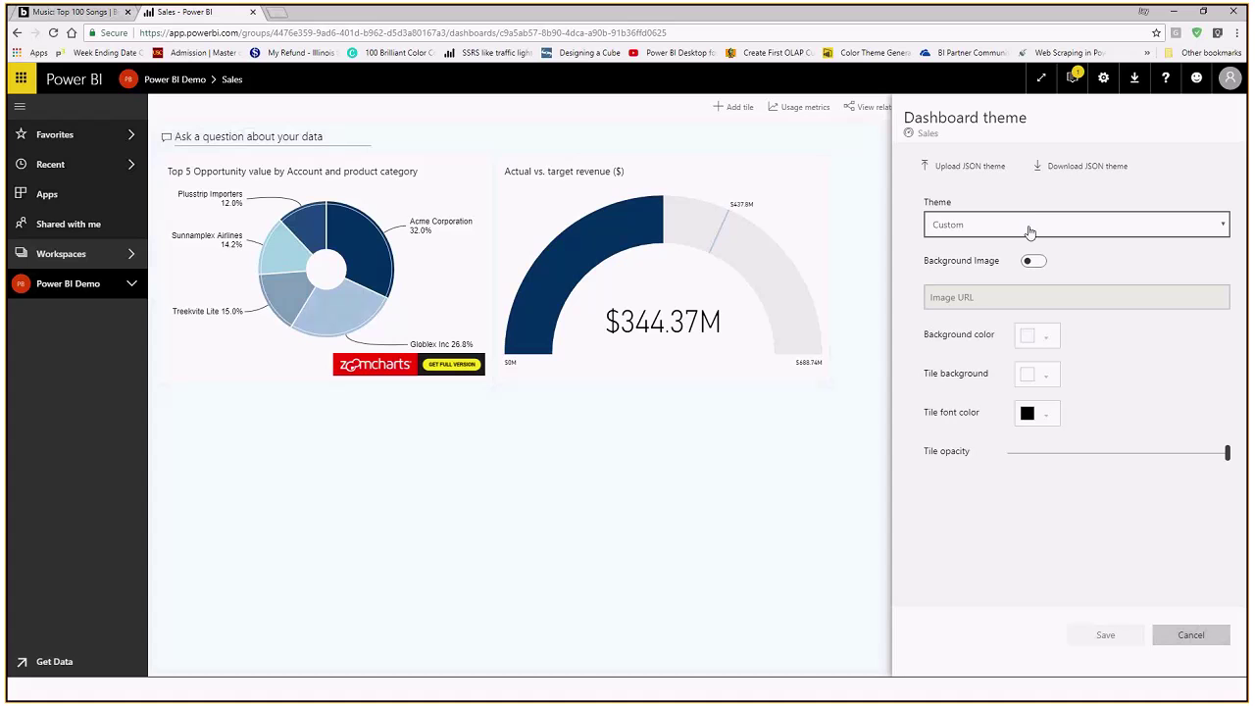
{"action": "left_click", "coordinate": [1037, 227]}
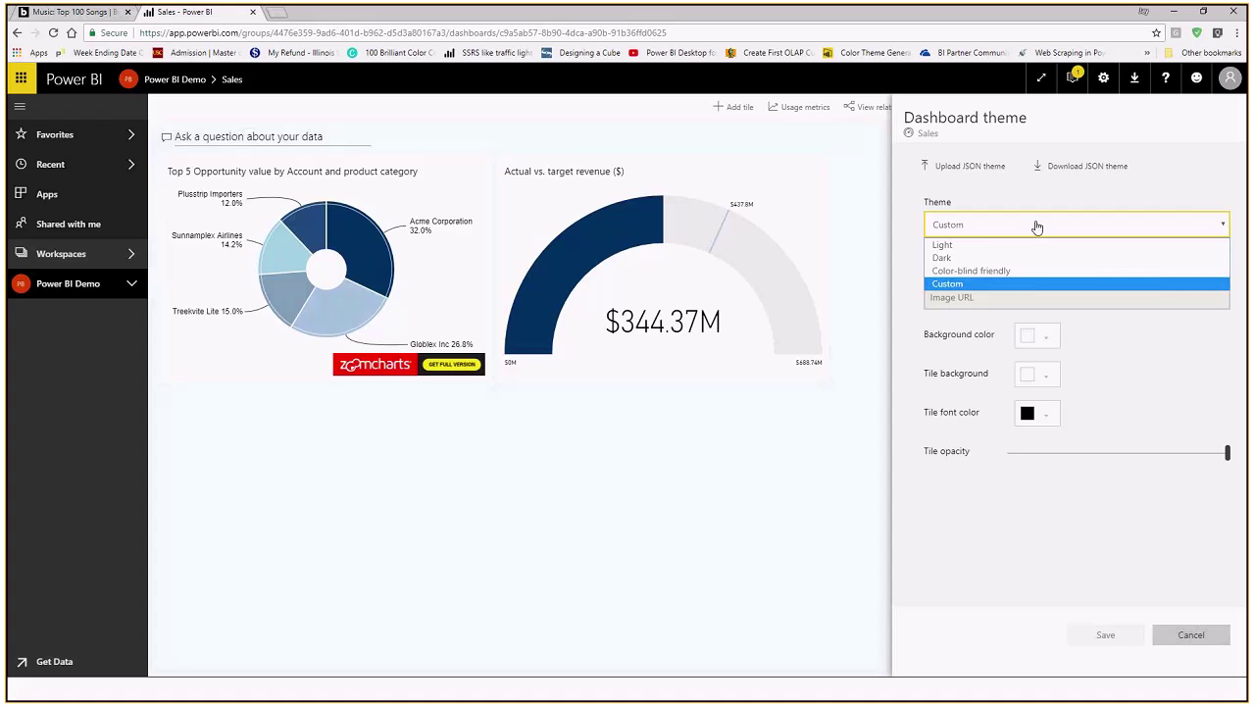
{"action": "left_click", "coordinate": [974, 247]}
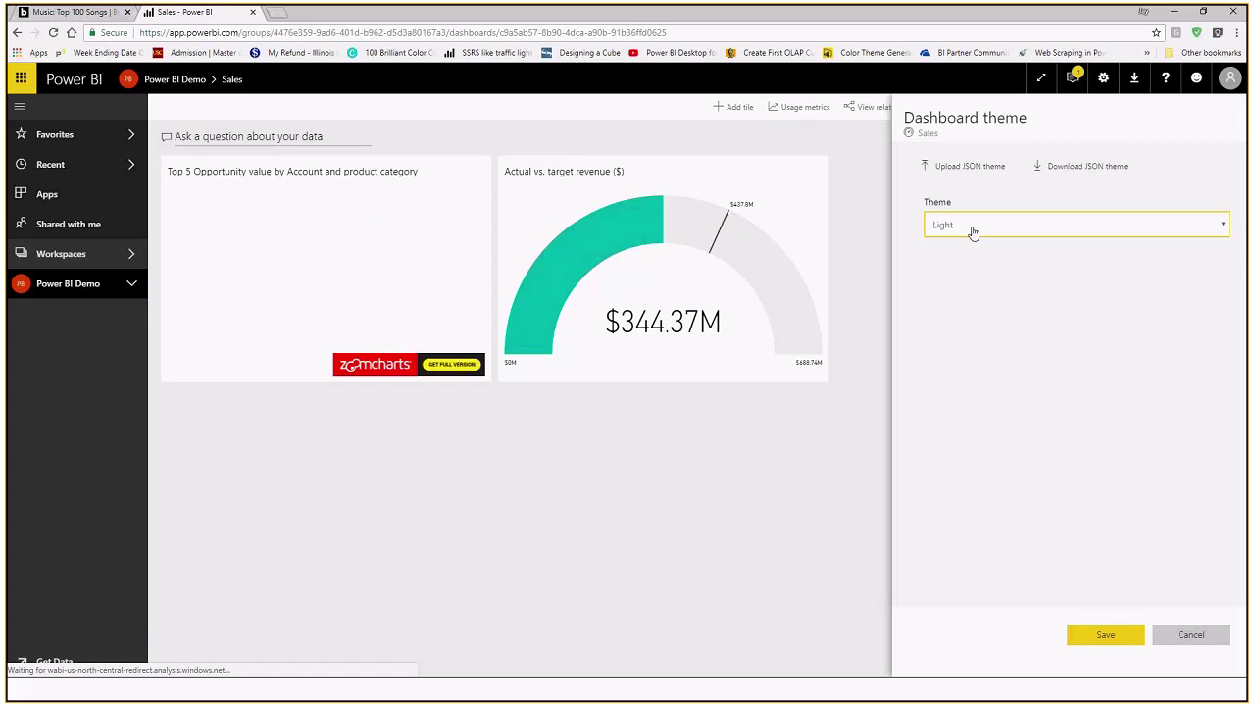
{"action": "left_click", "coordinate": [973, 232]}
{"action": "left_click", "coordinate": [967, 256]}
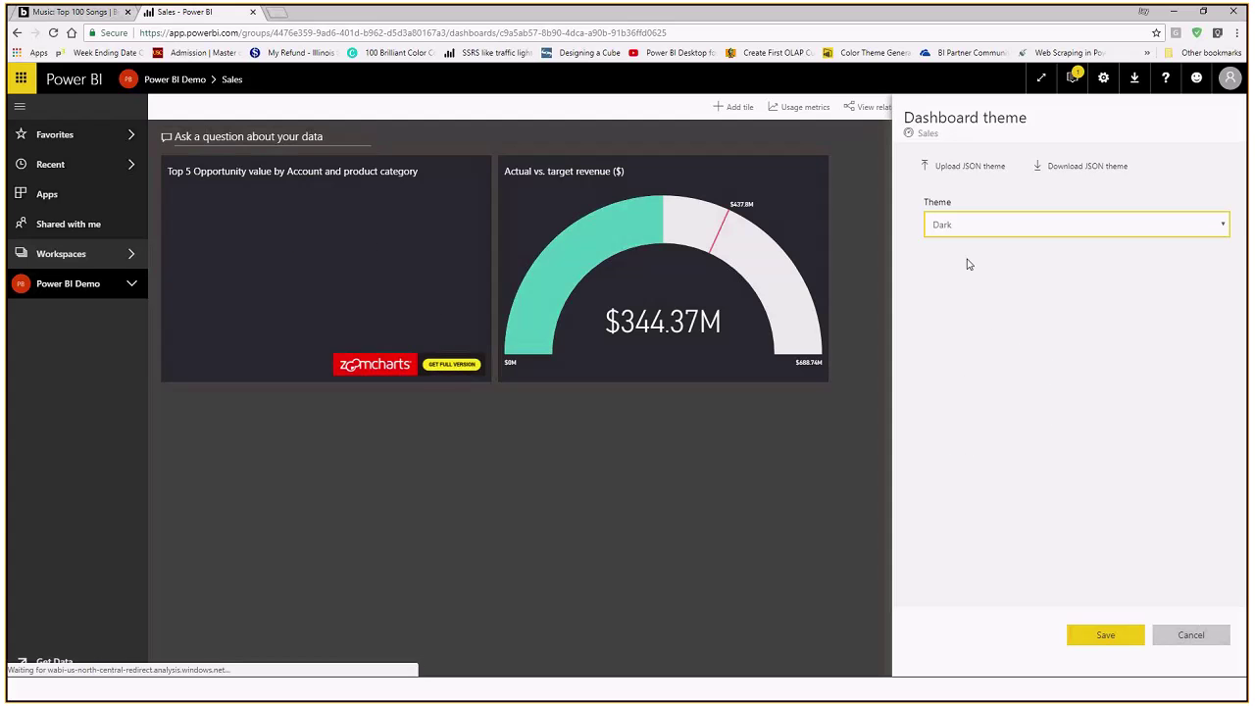
{"action": "left_click", "coordinate": [968, 231]}
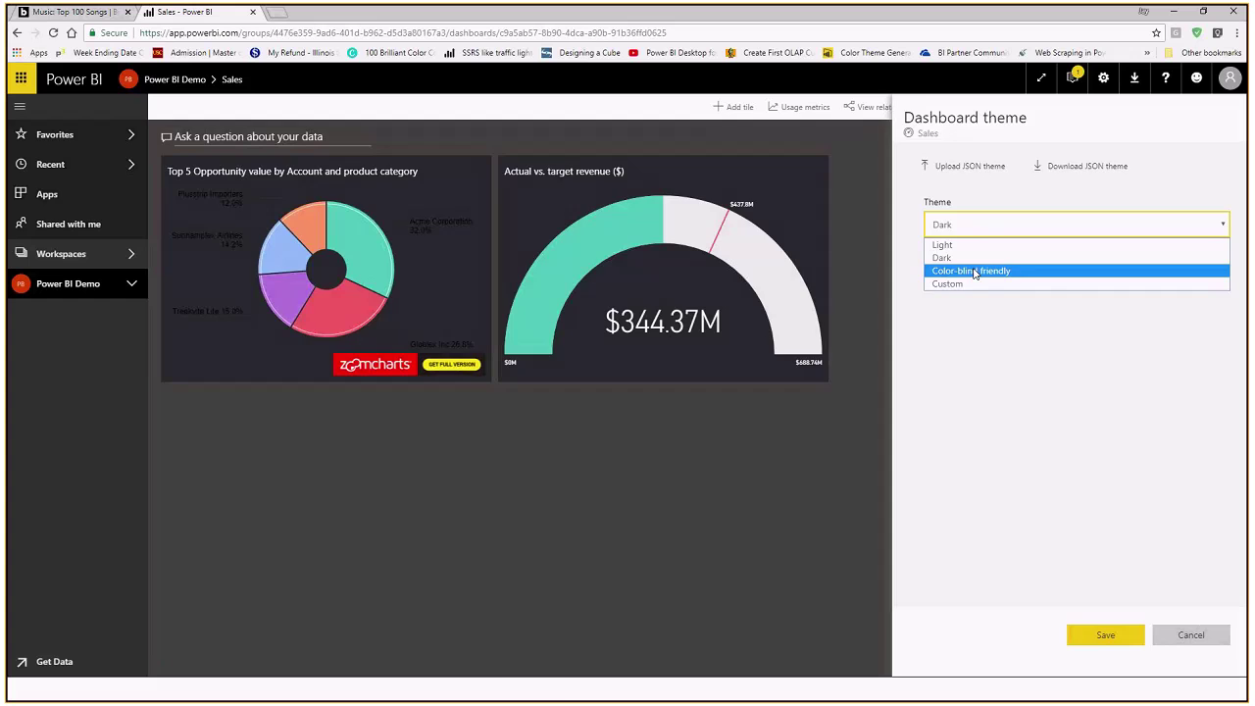
{"action": "left_click", "coordinate": [974, 271]}
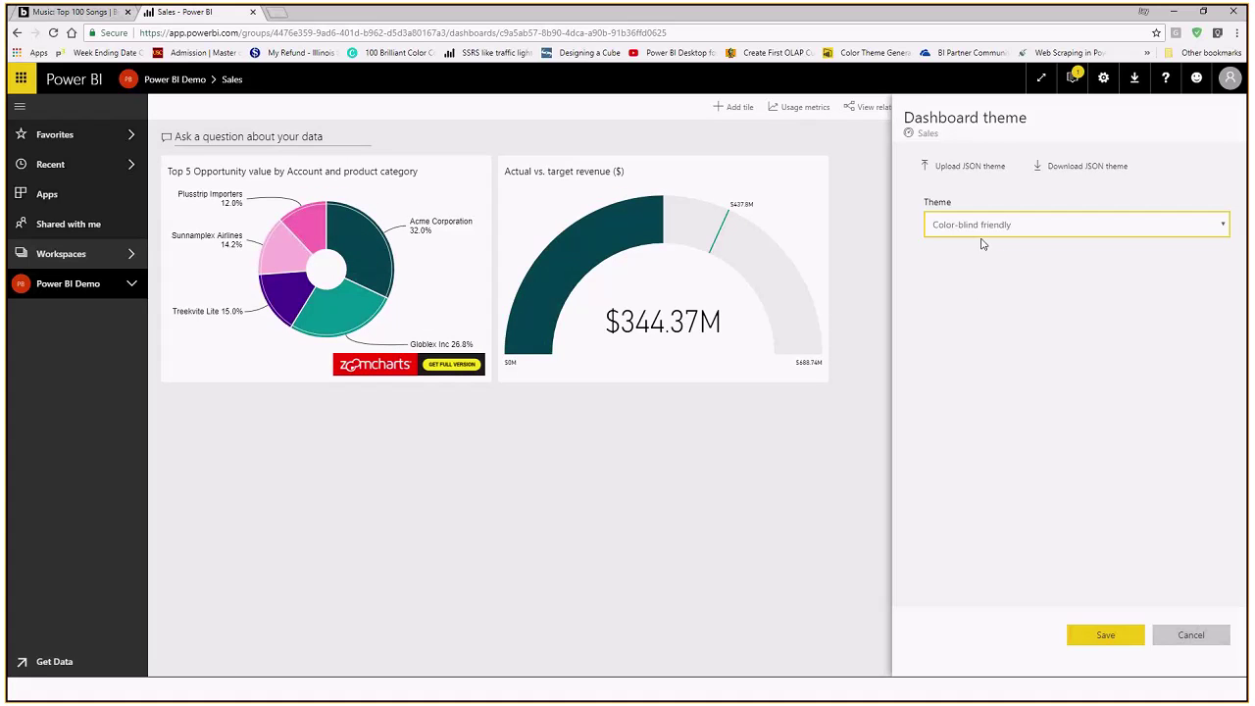
Choose the Custom dashboard theme and enable a background image, ready for its image URL
{"action": "left_click", "coordinate": [981, 235]}
{"action": "left_click", "coordinate": [1016, 283]}
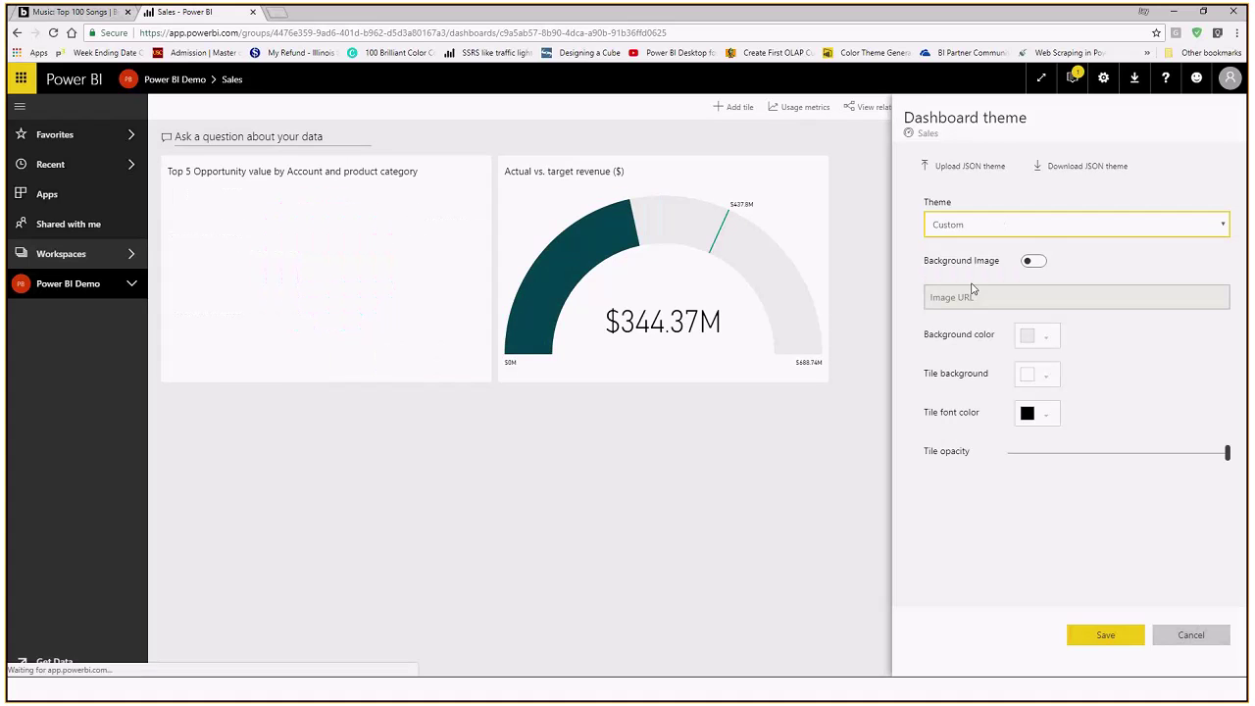
{"action": "left_click", "coordinate": [1034, 262]}
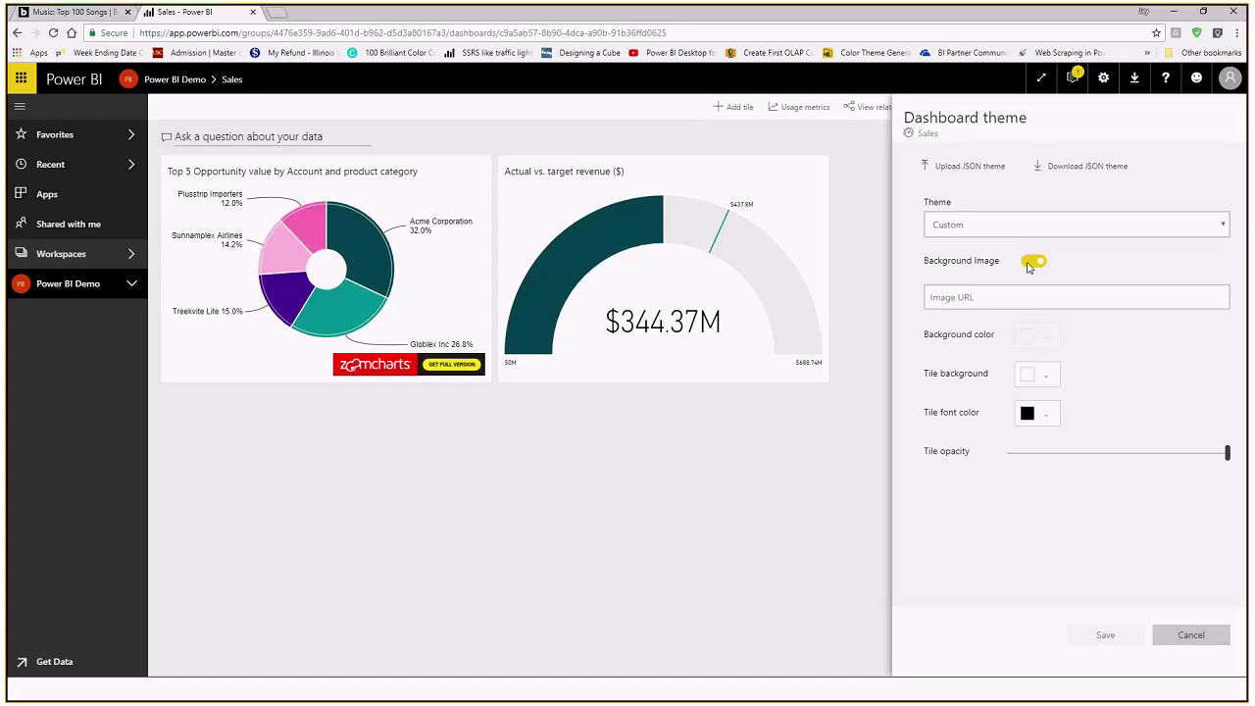
{"action": "left_click", "coordinate": [1014, 296]}
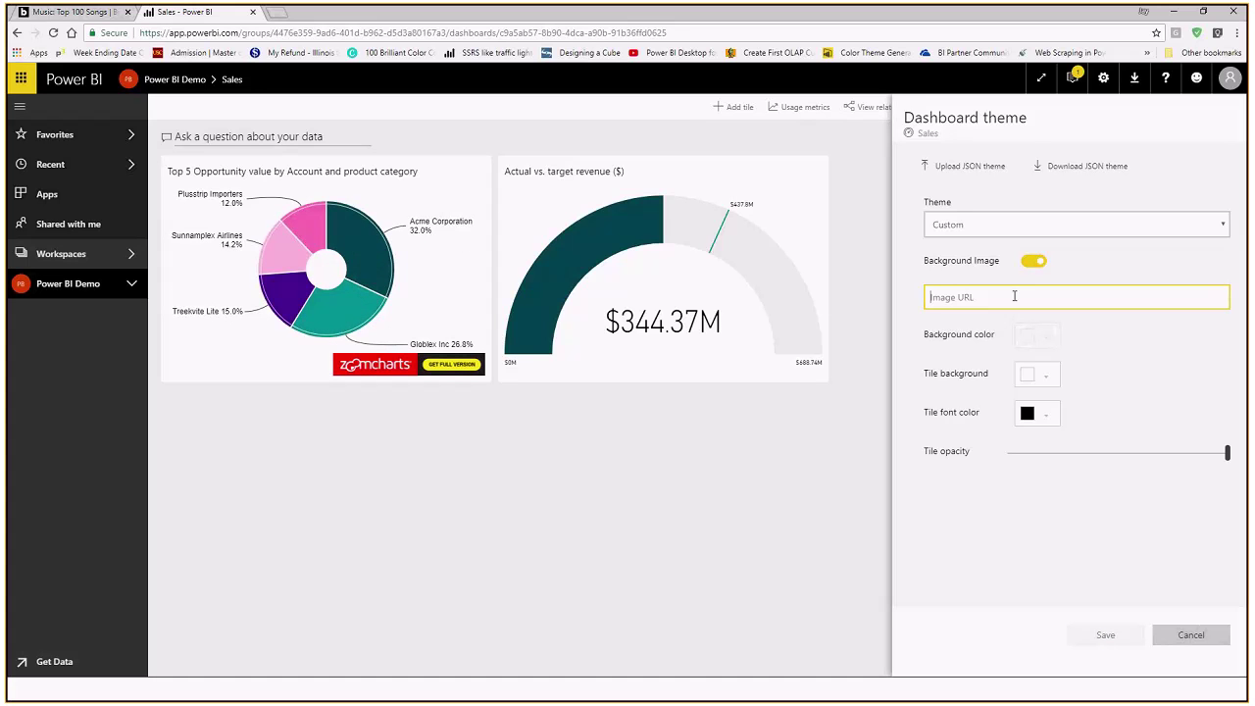
Search Google Images for Chicago in a new browser tab and open the TripAdvisor river photo
{"action": "left_click", "coordinate": [282, 13]}
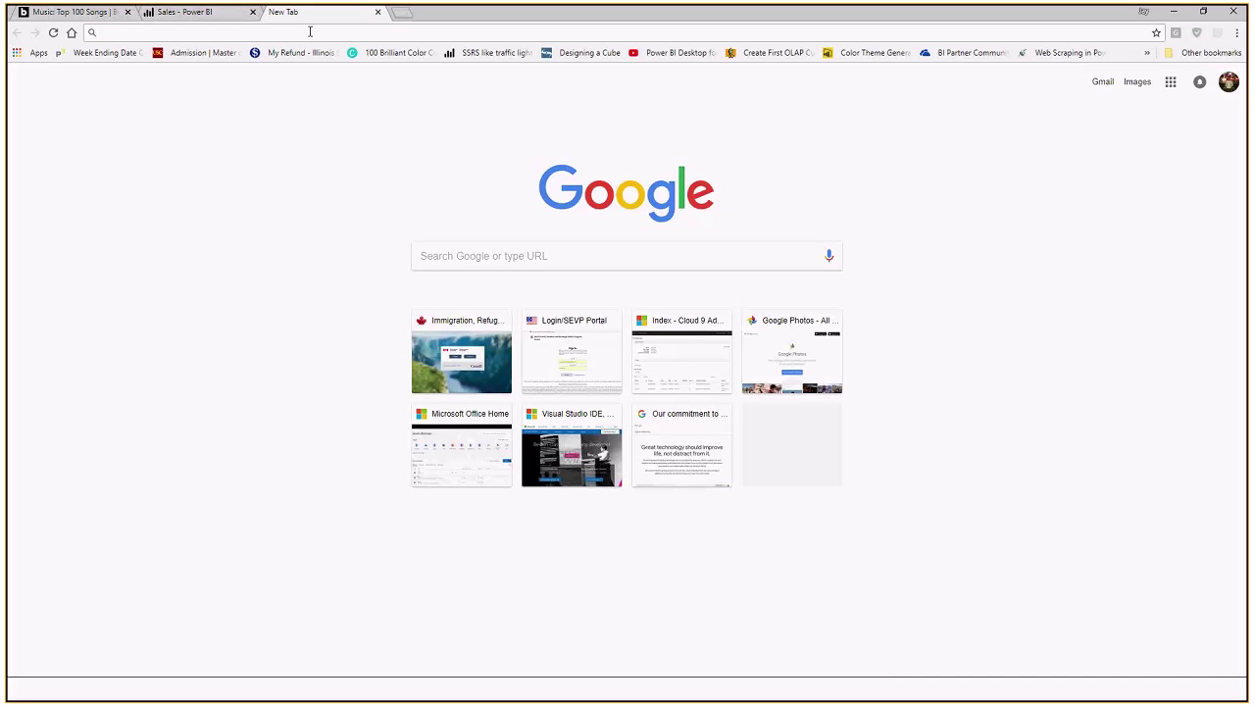
{"action": "type", "text": "Chicago"}
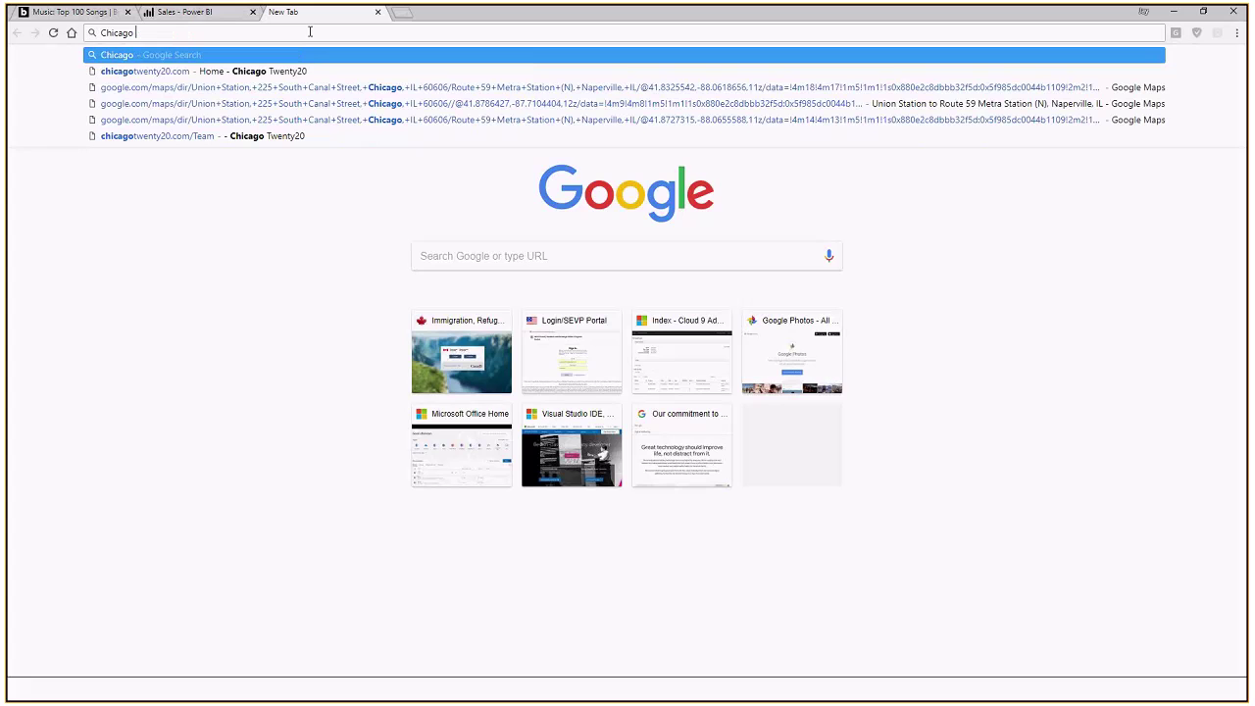
{"action": "key", "text": "Return"}
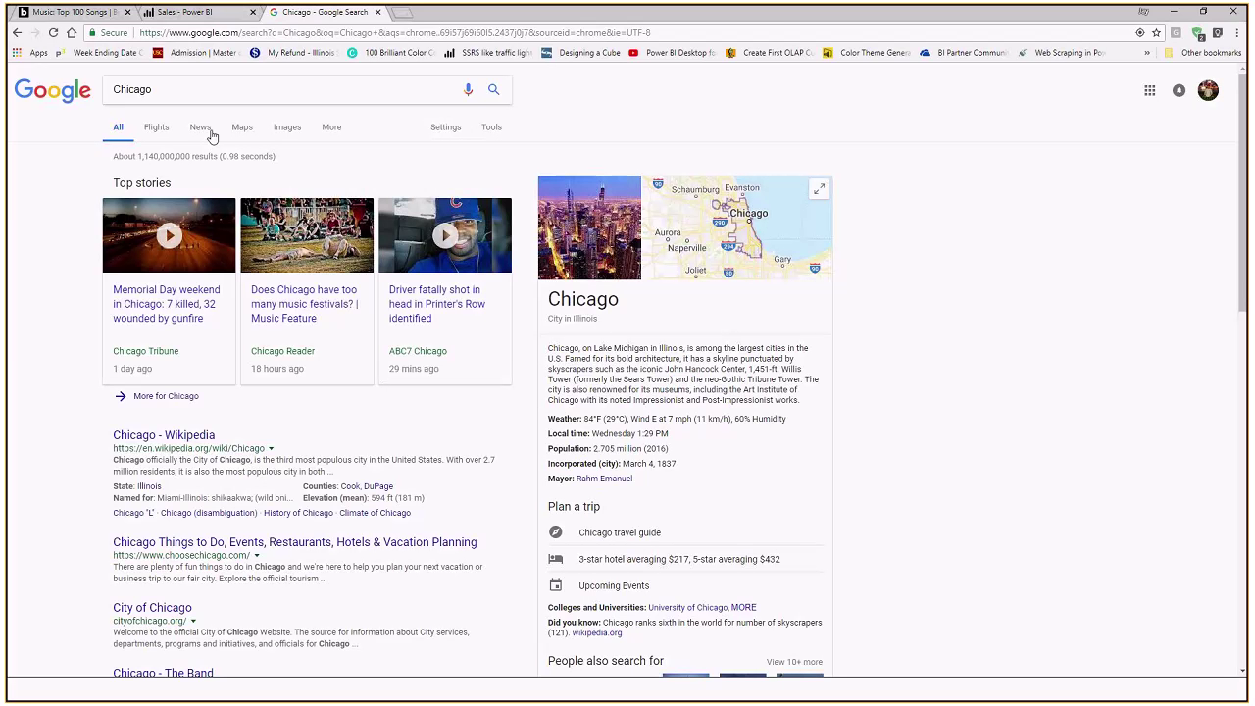
{"action": "left_click", "coordinate": [288, 128]}
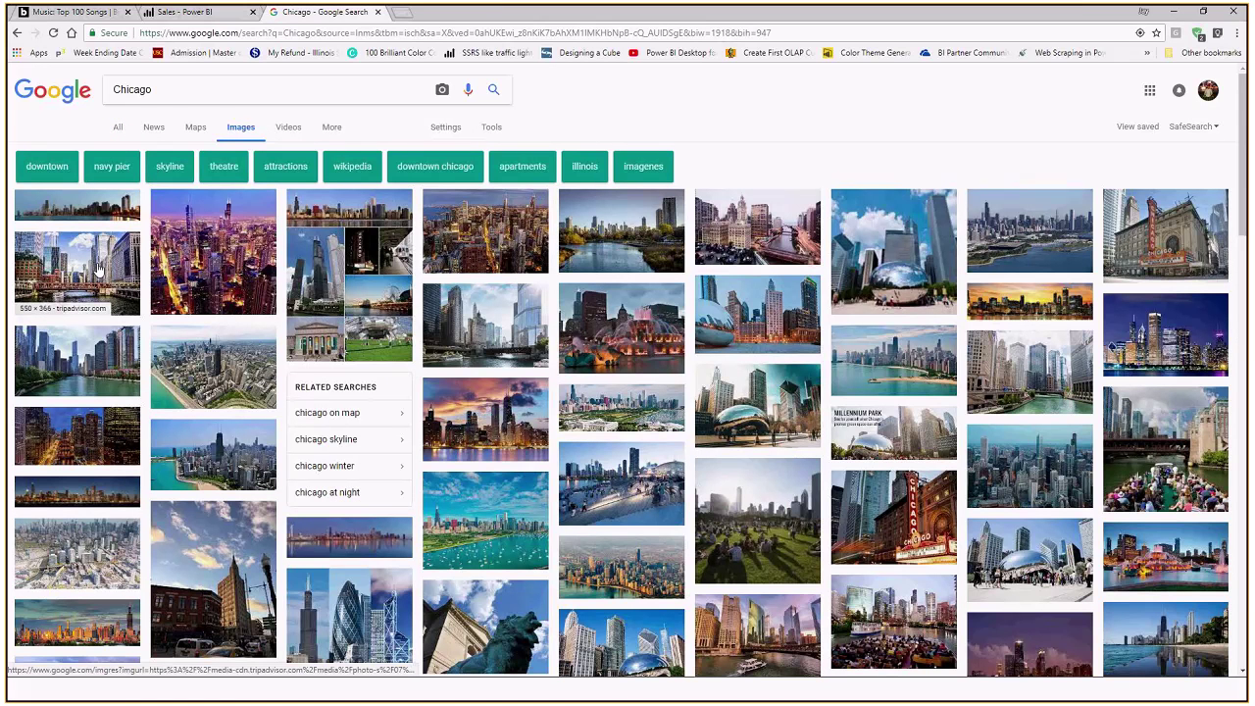
{"action": "left_click", "coordinate": [98, 269]}
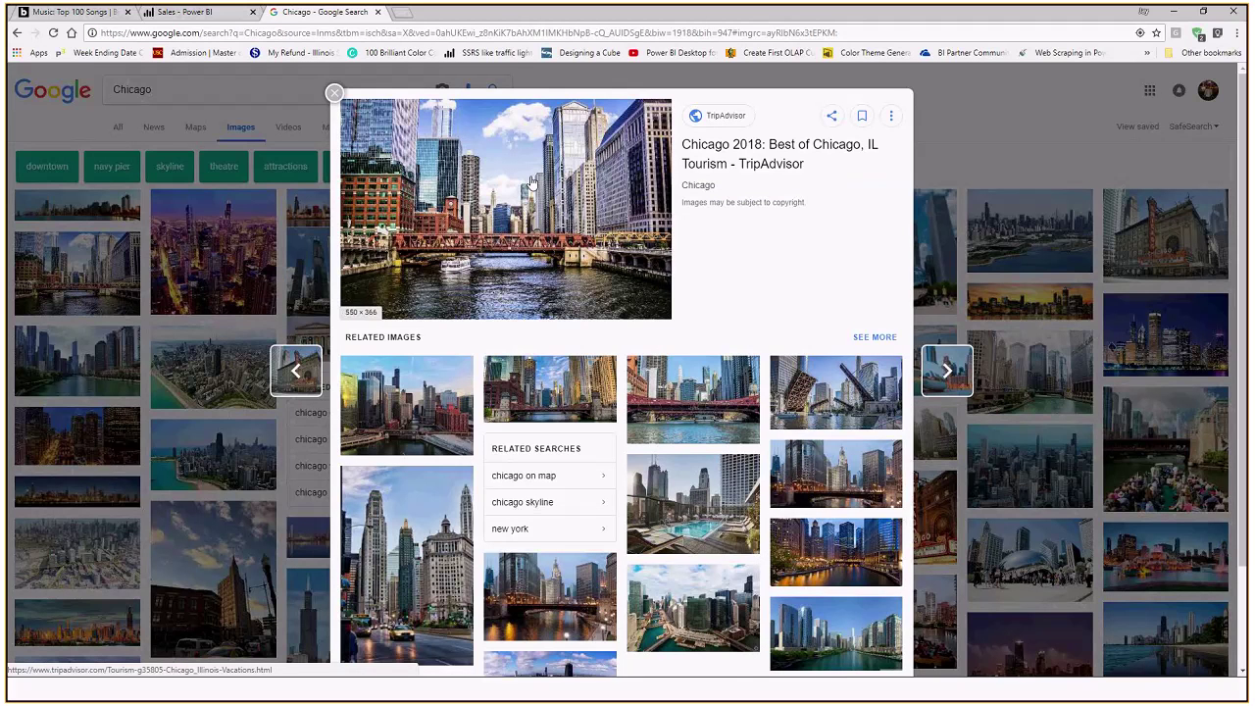
Open the Chicago river photo on its TripAdvisor page in full view, and return to the Google Images results with the preview closed
{"action": "left_click", "coordinate": [531, 183]}
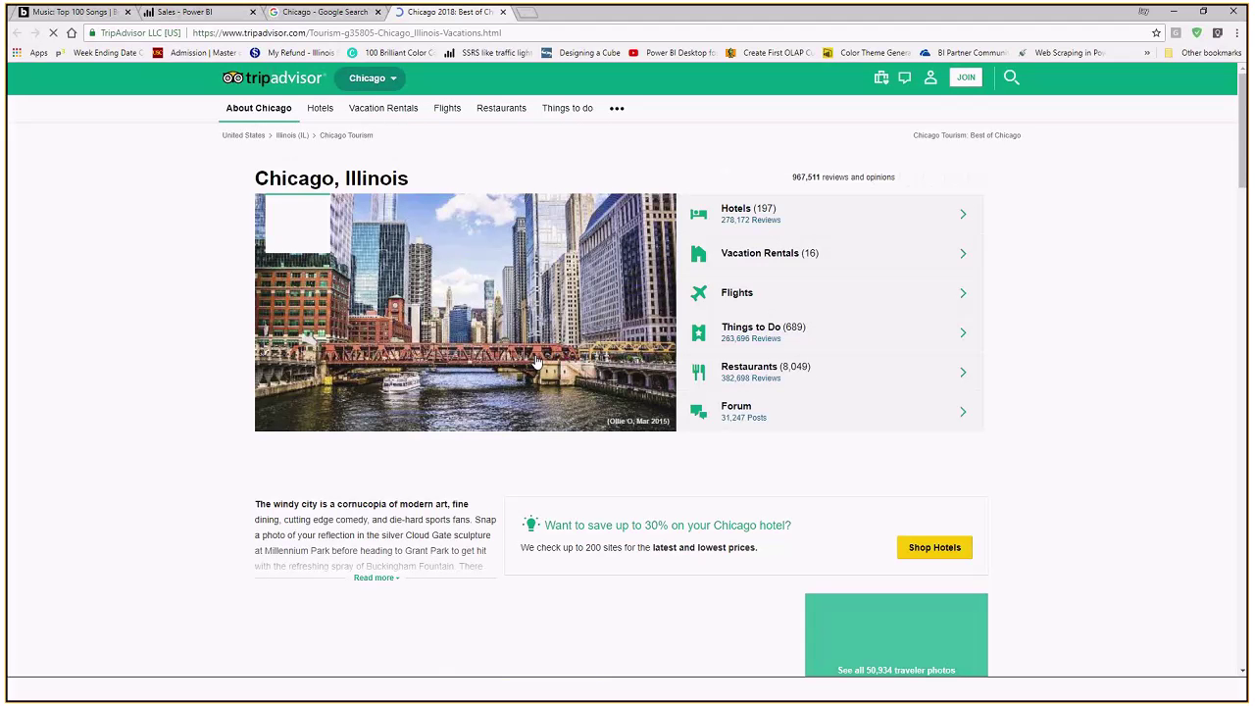
{"action": "left_click", "coordinate": [536, 362]}
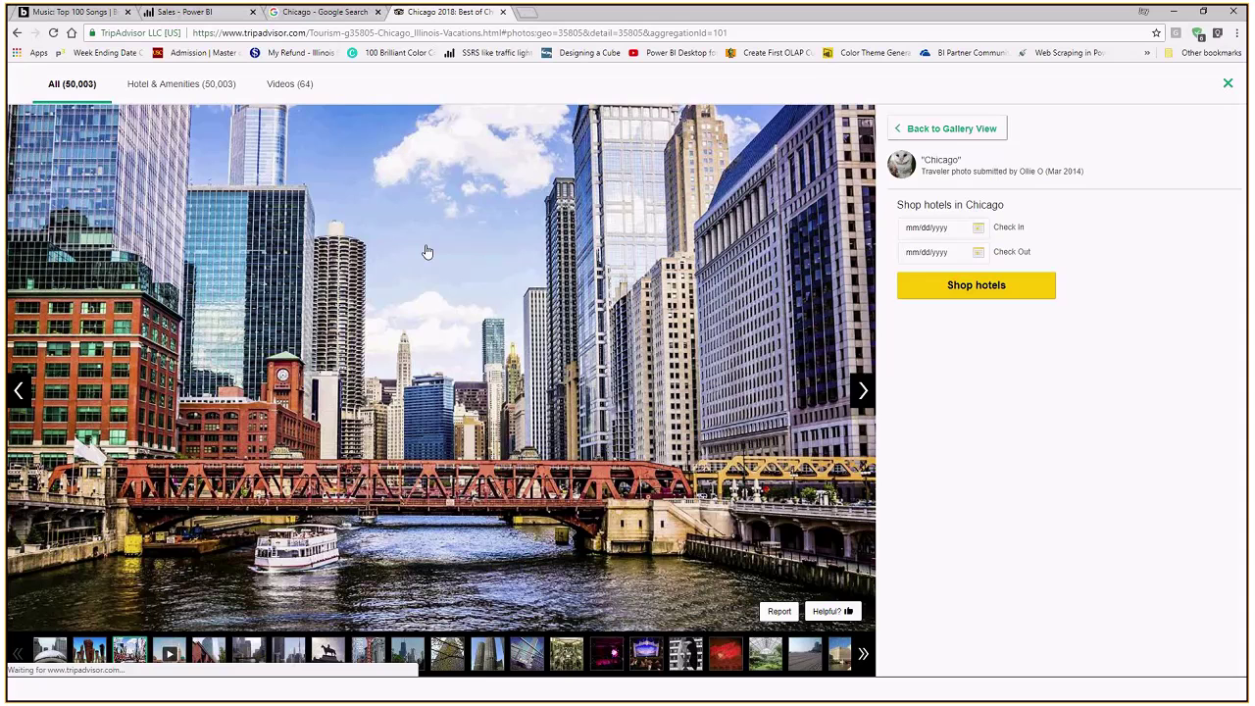
{"action": "left_click", "coordinate": [313, 14]}
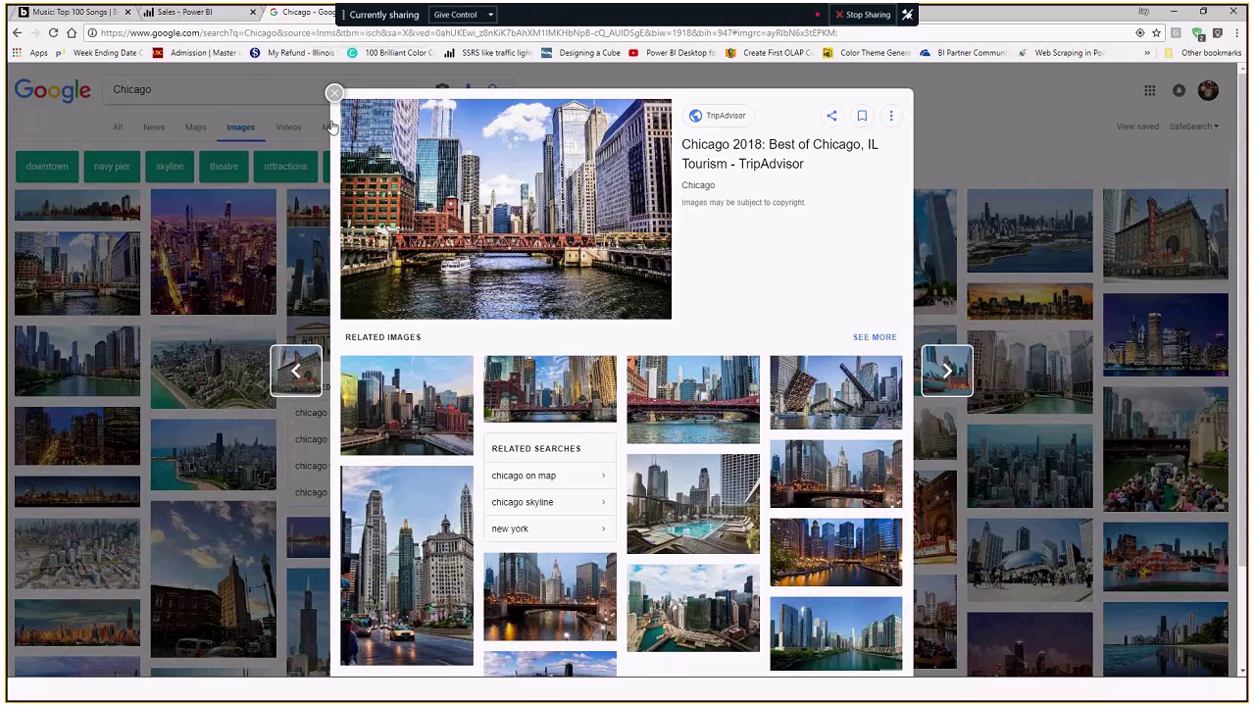
{"action": "left_click", "coordinate": [334, 93]}
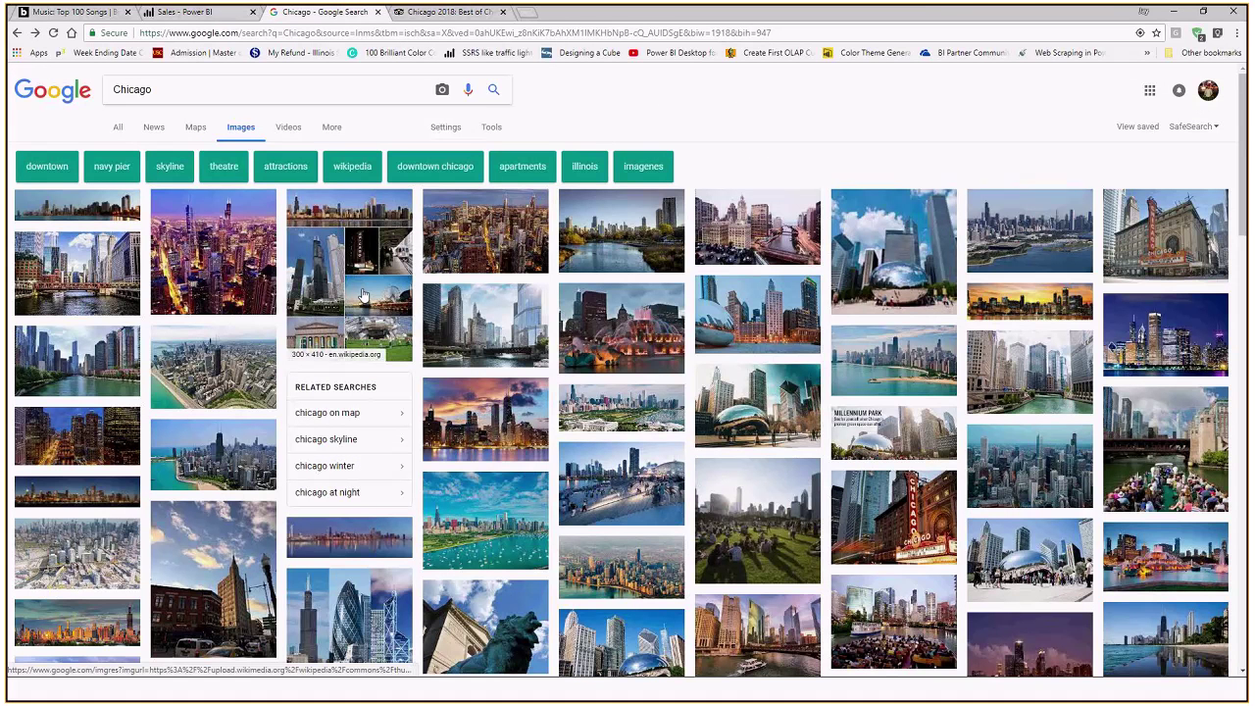
Open the University of Chicago source page for a skyline image and check the options of its twilight Harper photo in UChicago Social
{"action": "left_click", "coordinate": [363, 294]}
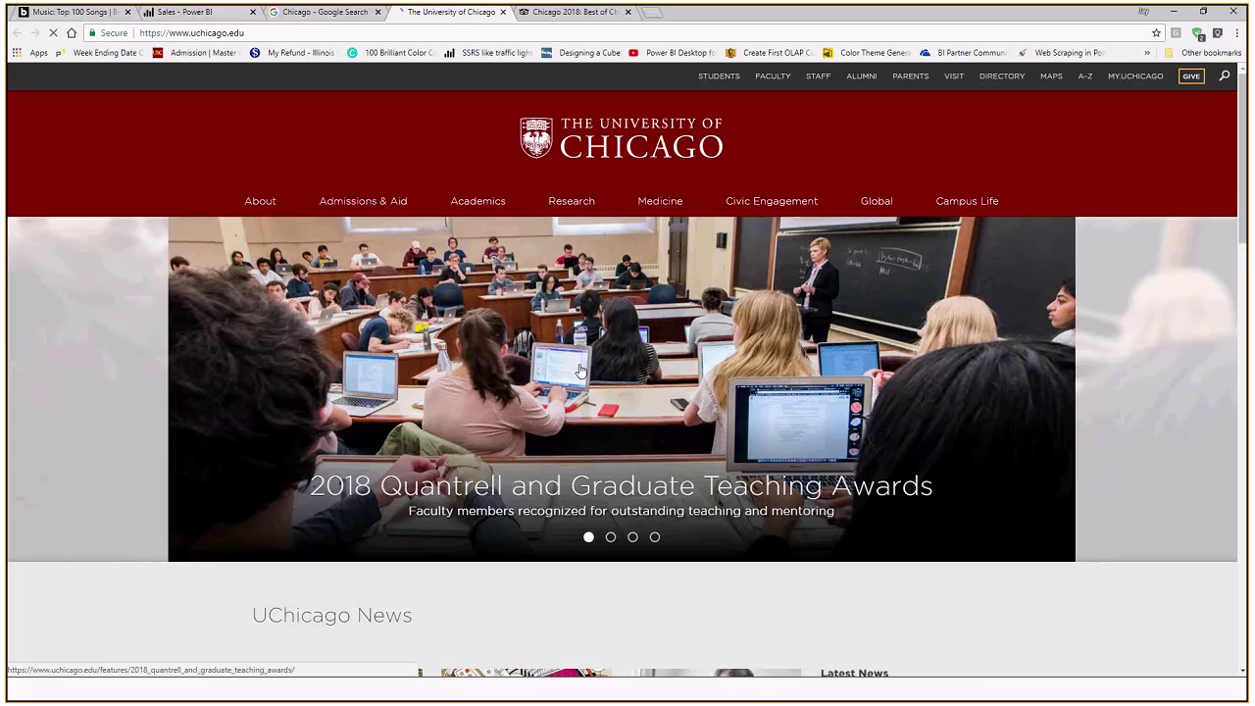
{"action": "scroll", "coordinate": [581, 370], "scroll_direction": "down", "scroll_amount": 10}
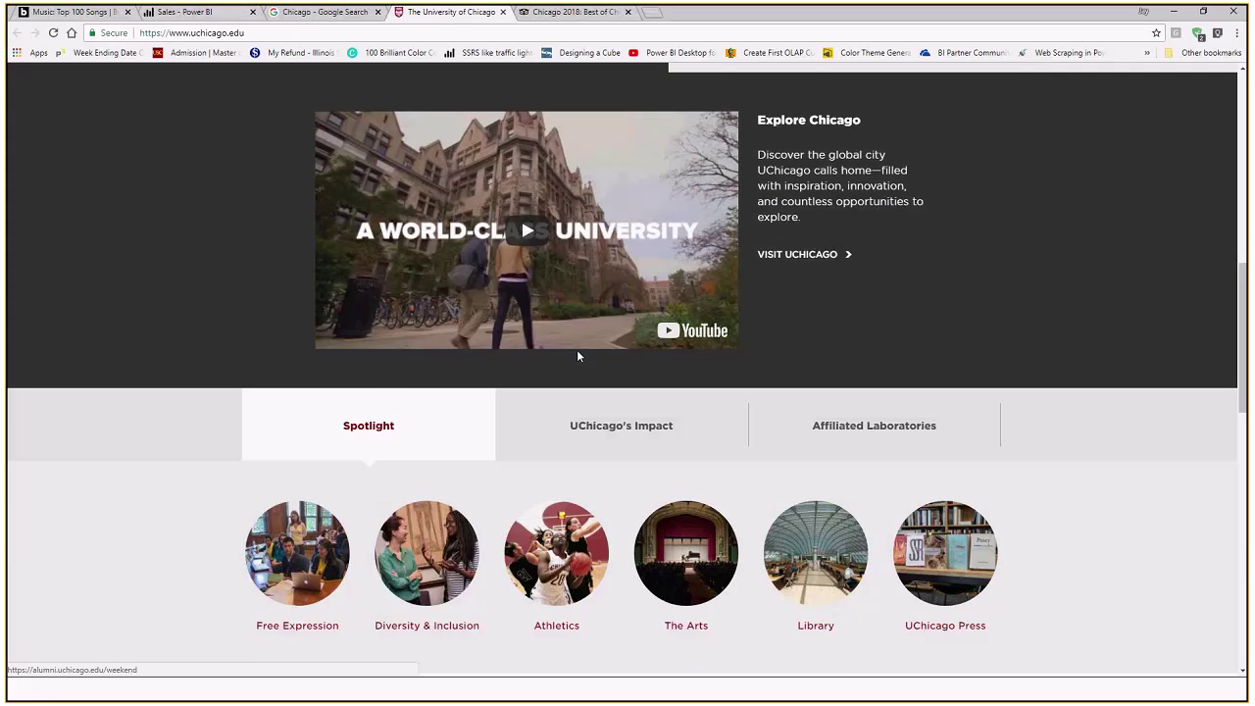
{"action": "scroll", "coordinate": [578, 356], "scroll_direction": "down", "scroll_amount": 10}
{"action": "scroll", "coordinate": [576, 348], "scroll_direction": "down", "scroll_amount": 3}
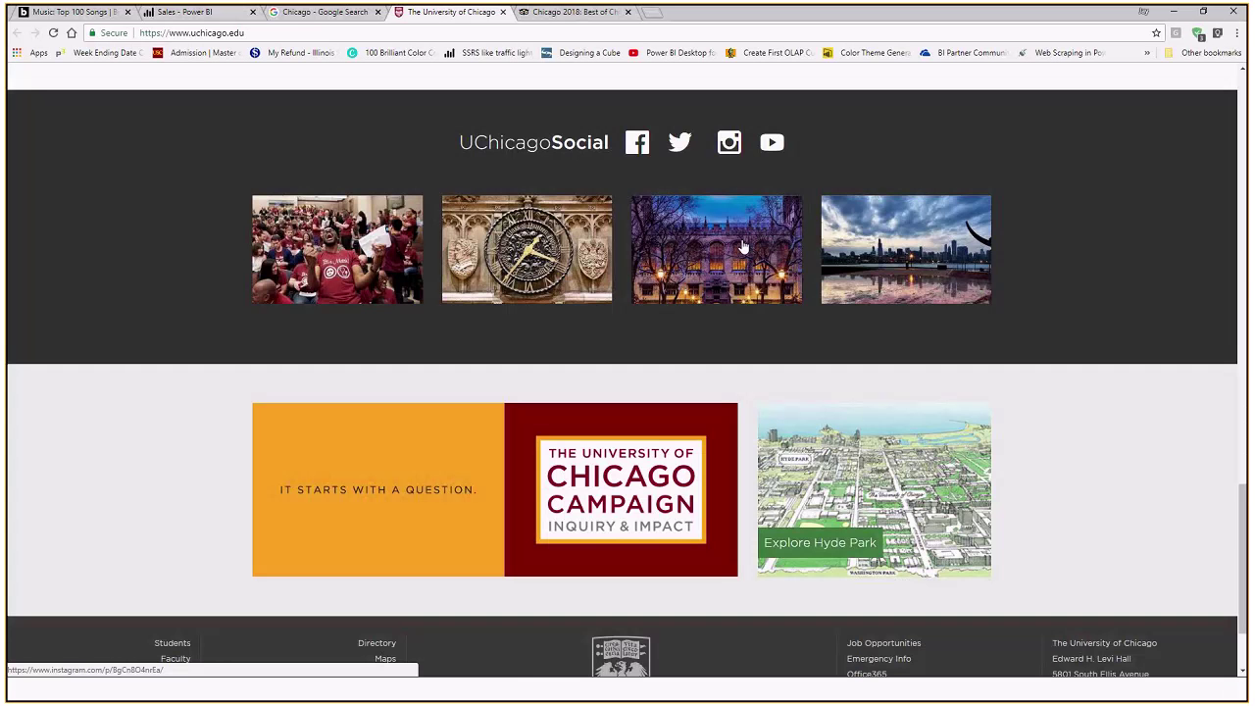
{"action": "left_click", "coordinate": [743, 247]}
{"action": "right_click", "coordinate": [506, 283]}
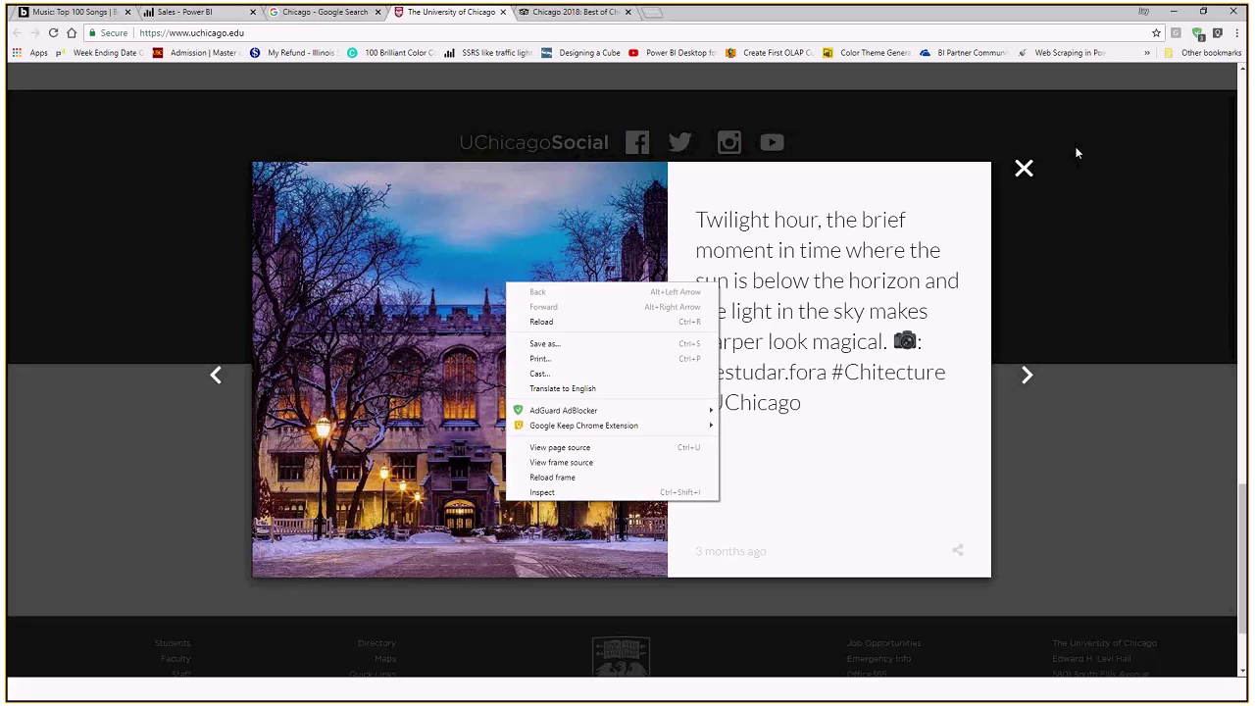
Close the enlarged Harper photo, check the link options of its thumbnail, and return to the Chicago image results
{"action": "left_click", "coordinate": [1020, 174]}
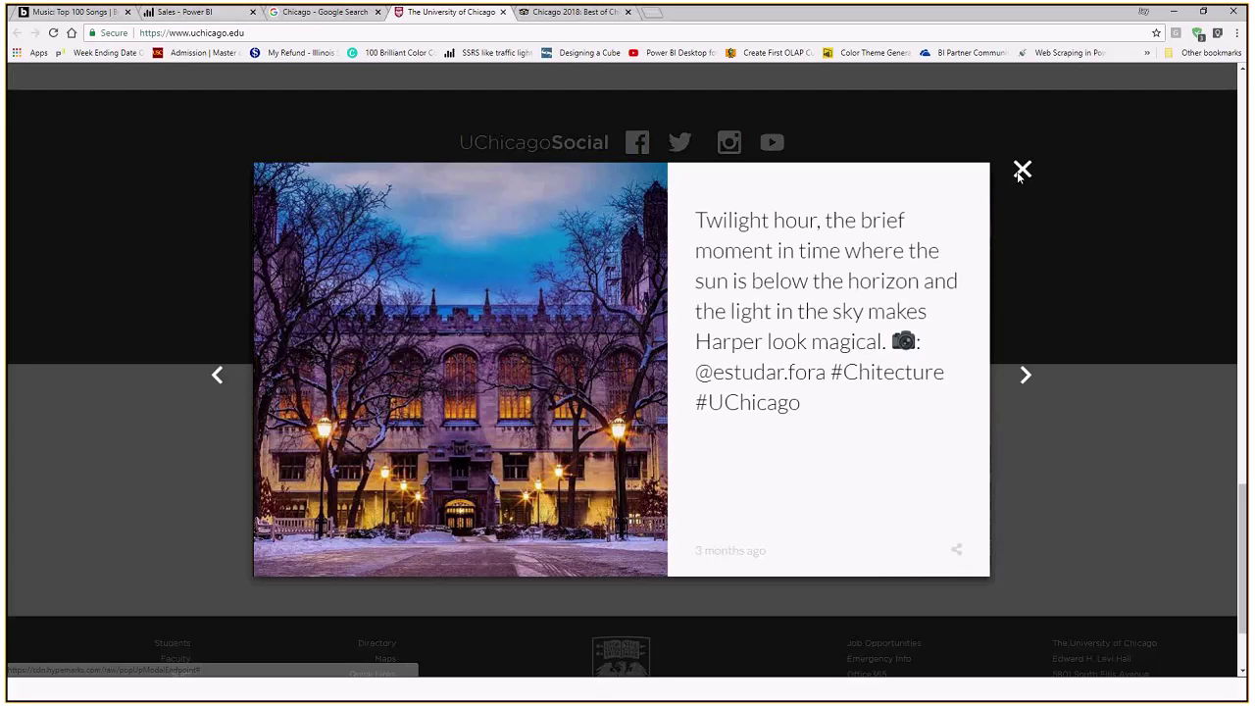
{"action": "left_click", "coordinate": [1019, 174]}
{"action": "right_click", "coordinate": [714, 276]}
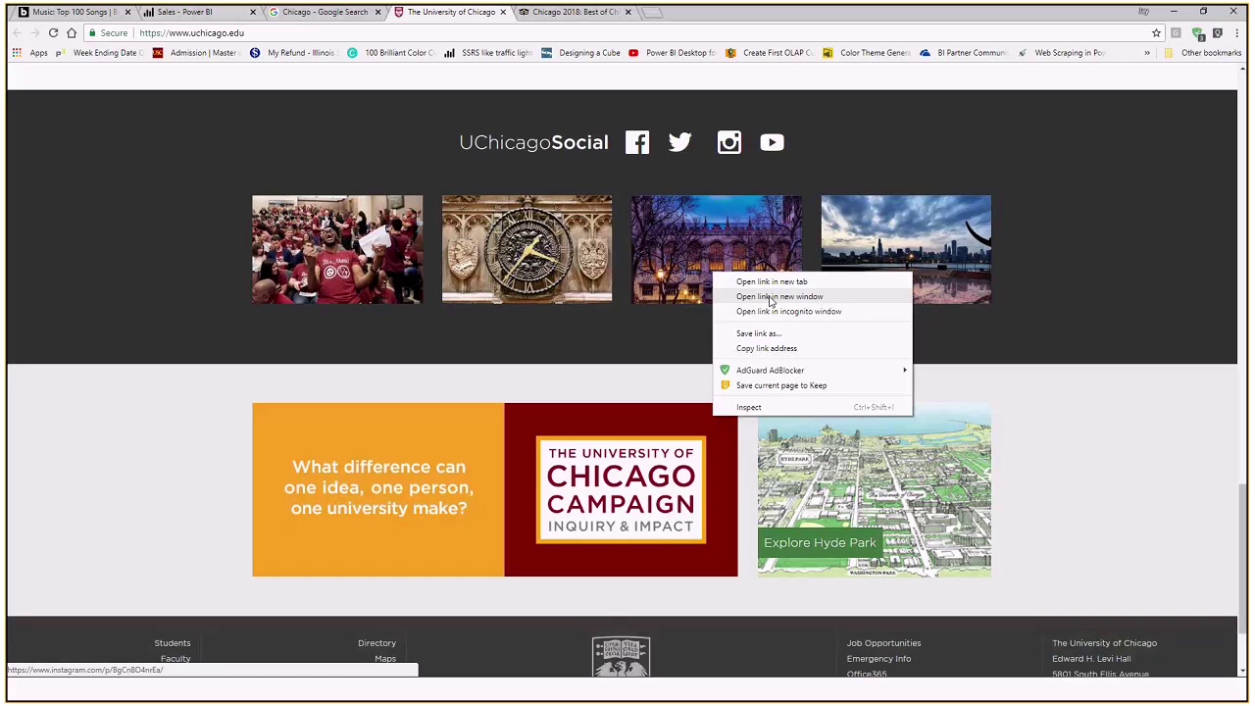
{"action": "left_click", "coordinate": [355, 21]}
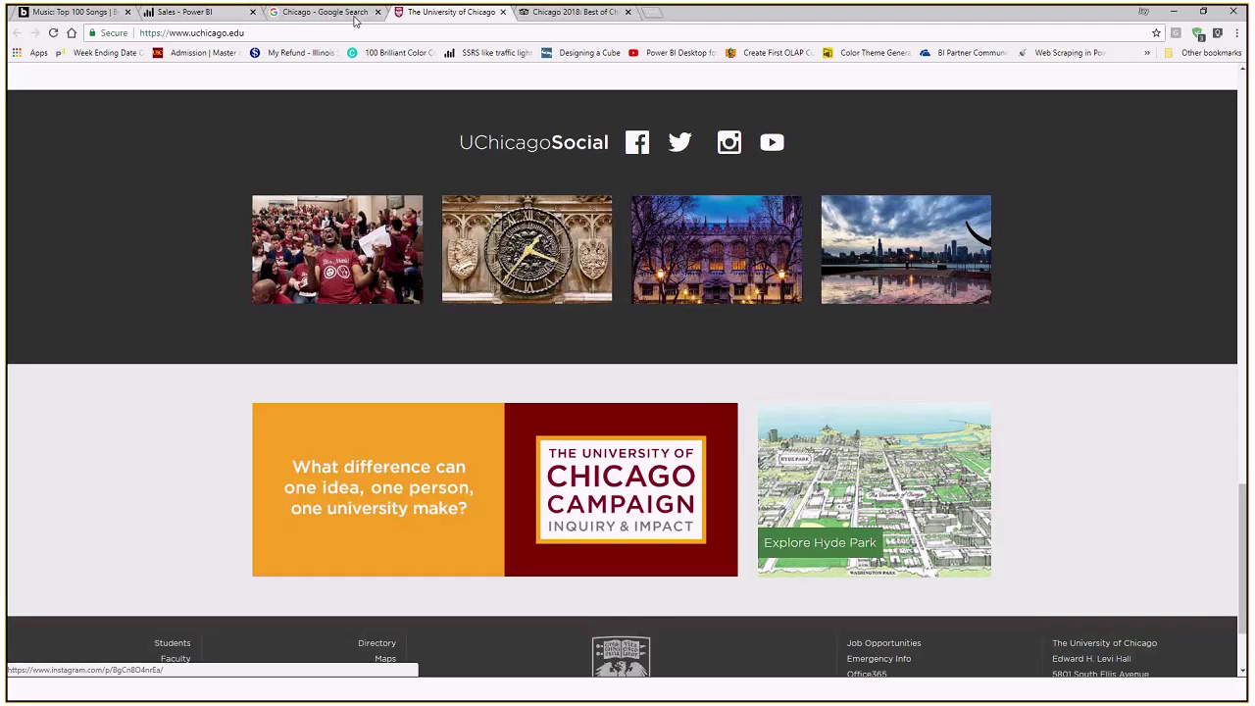
{"action": "left_click", "coordinate": [355, 16]}
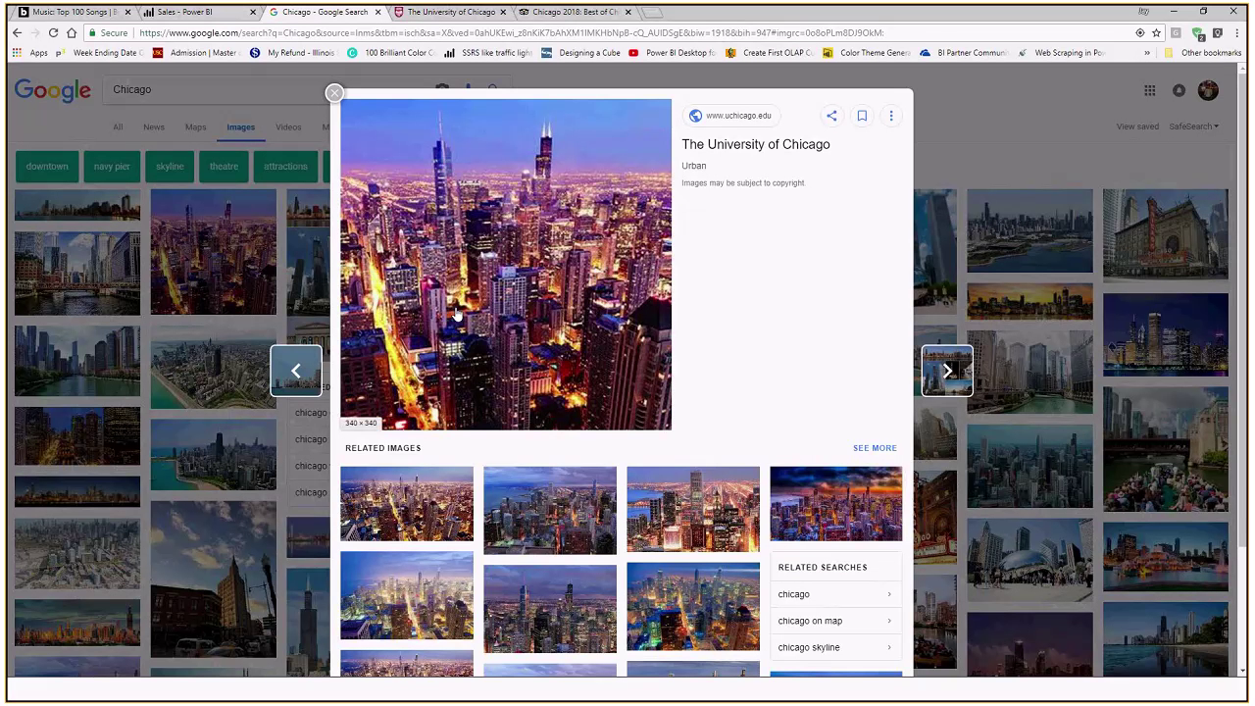
{"action": "key", "text": "Escape"}
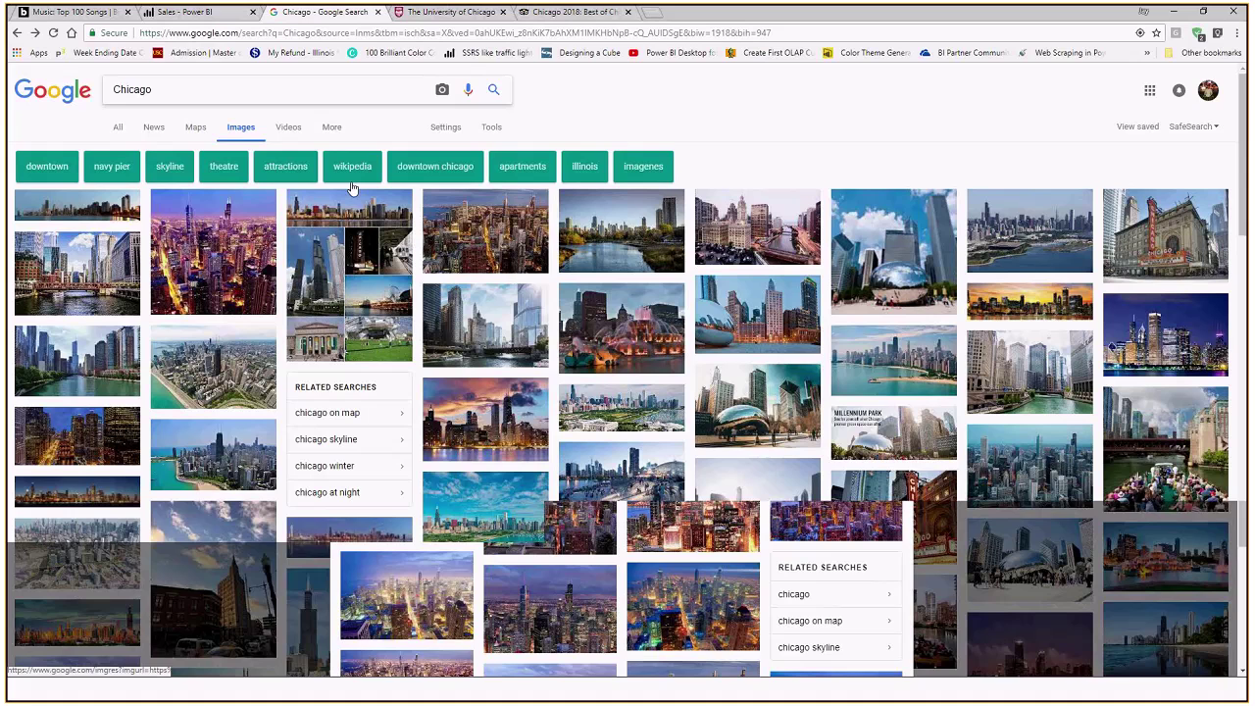
Open the Kimpton Hotel Allegro skyline image's source page, check it for a usable picture, and return to the image preview
{"action": "left_click", "coordinate": [456, 505]}
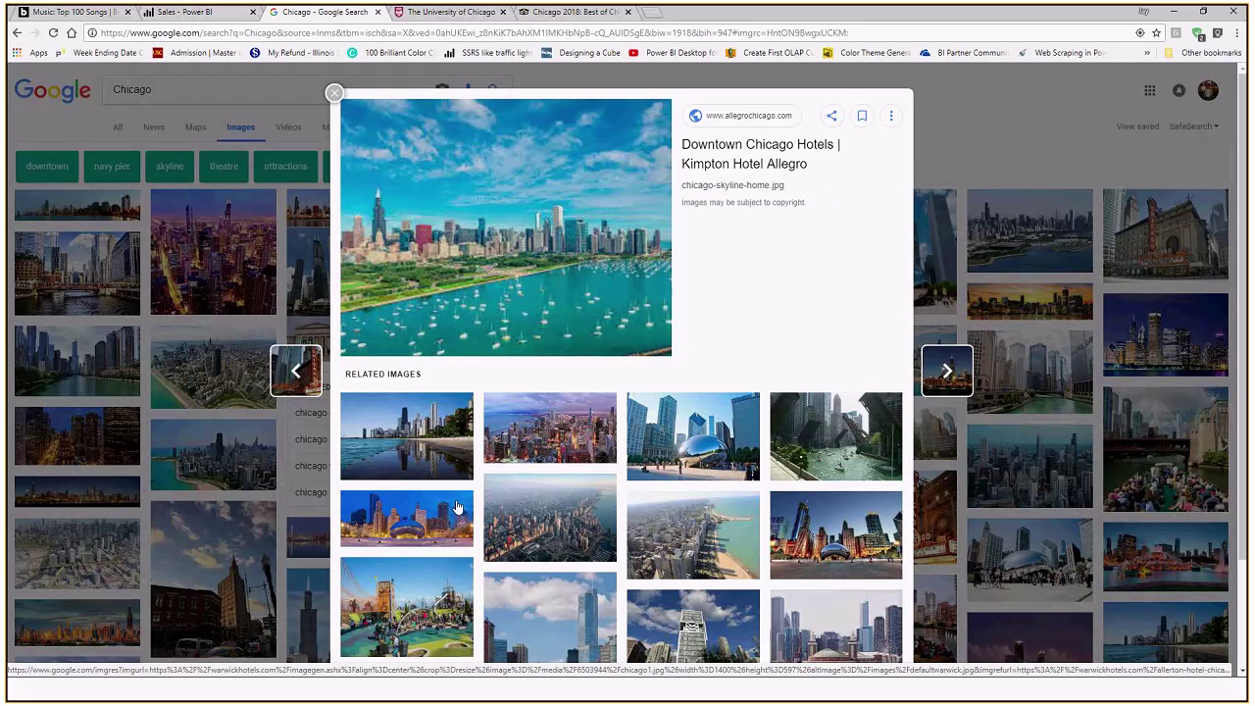
{"action": "left_click", "coordinate": [400, 145]}
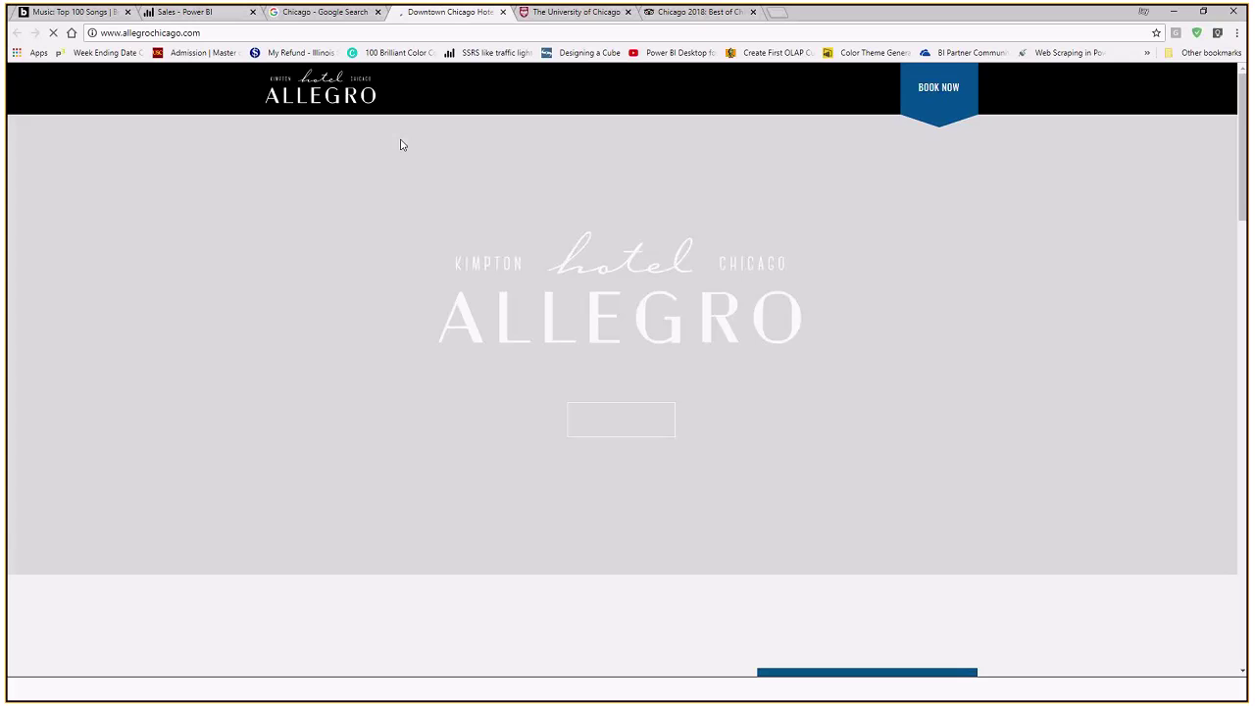
{"action": "scroll", "coordinate": [680, 361], "scroll_direction": "down", "scroll_amount": 2}
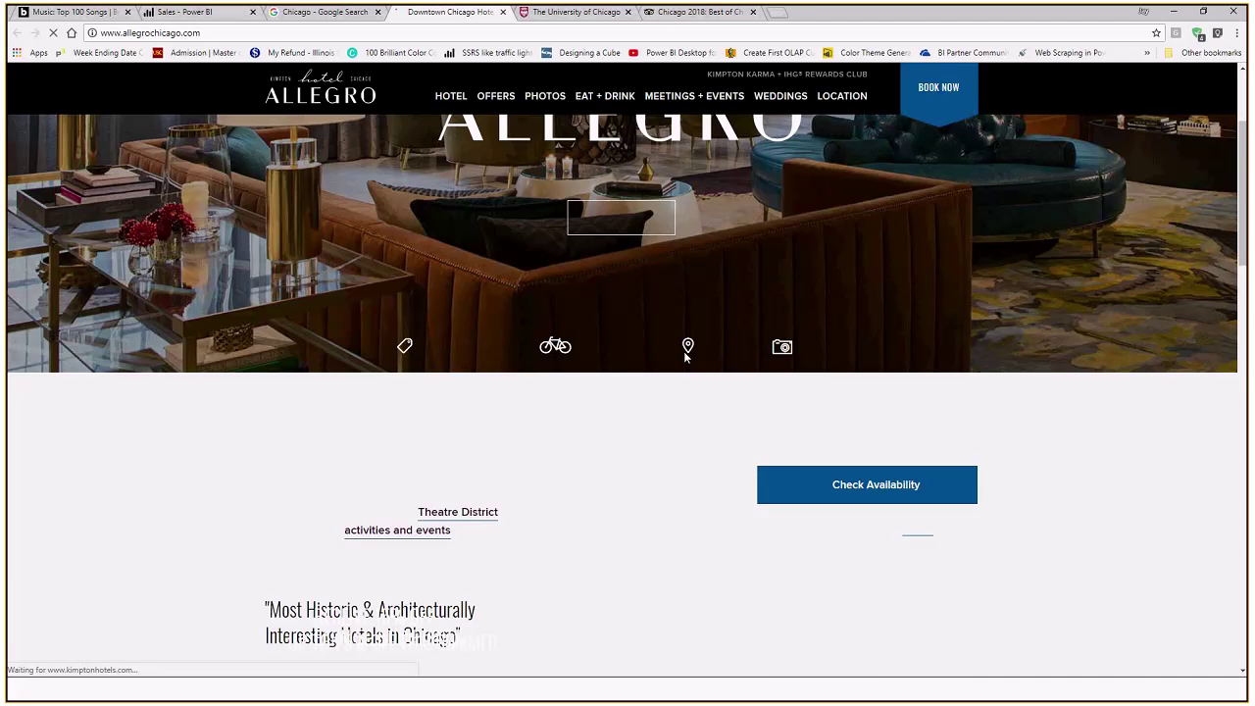
{"action": "scroll", "coordinate": [685, 357], "scroll_direction": "down", "scroll_amount": 5}
{"action": "right_click", "coordinate": [621, 284]}
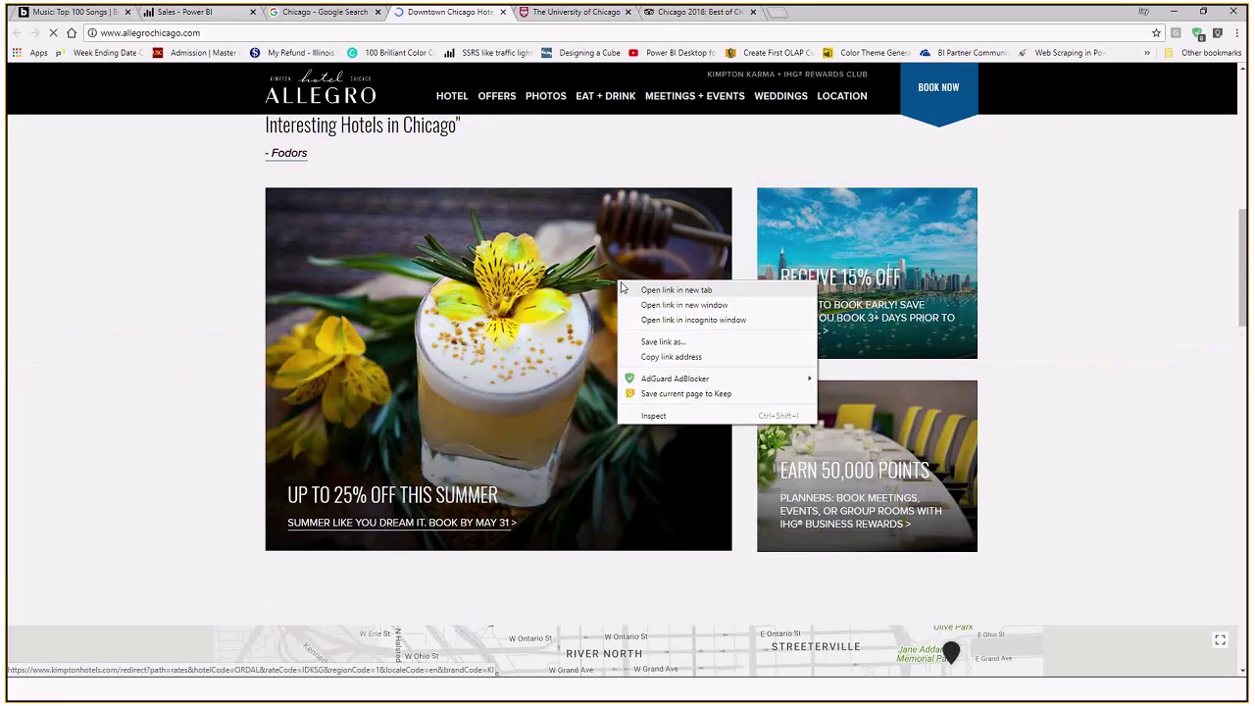
{"action": "left_click", "coordinate": [304, 11]}
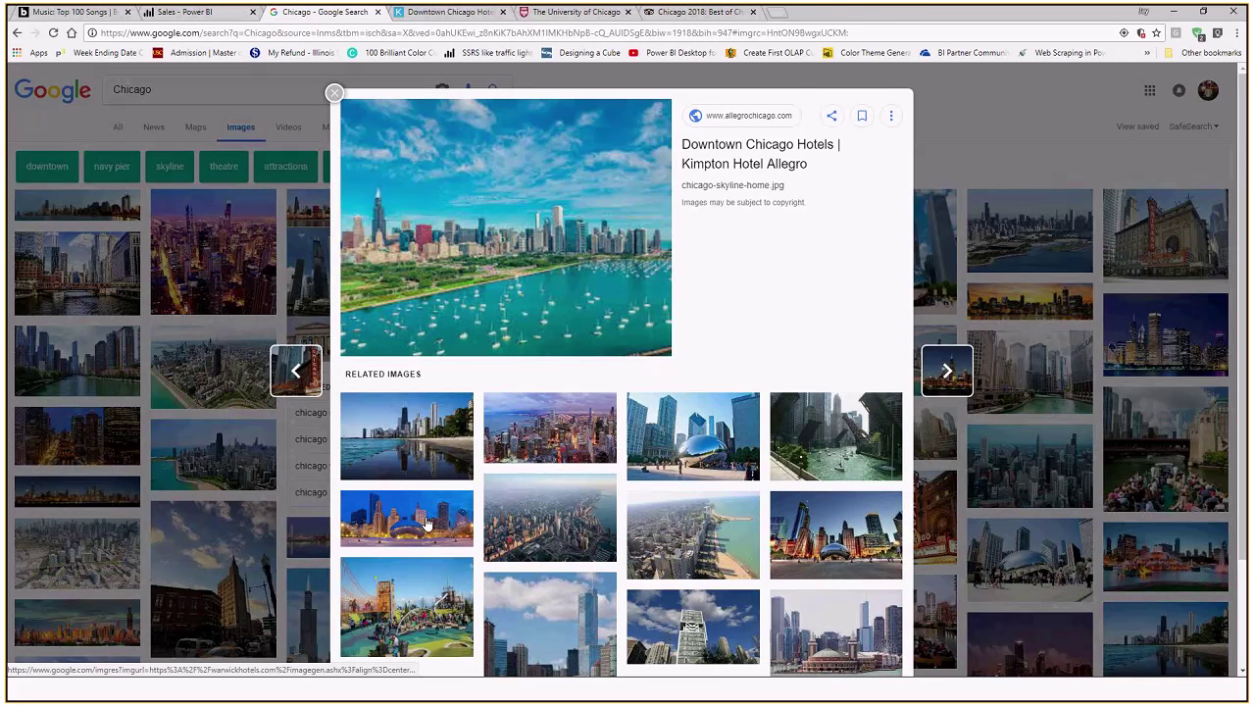
Open the related Cloud Gate night photo, look through its Warwick Allerton hotel page, and return to the photo's preview
{"action": "left_click", "coordinate": [427, 524]}
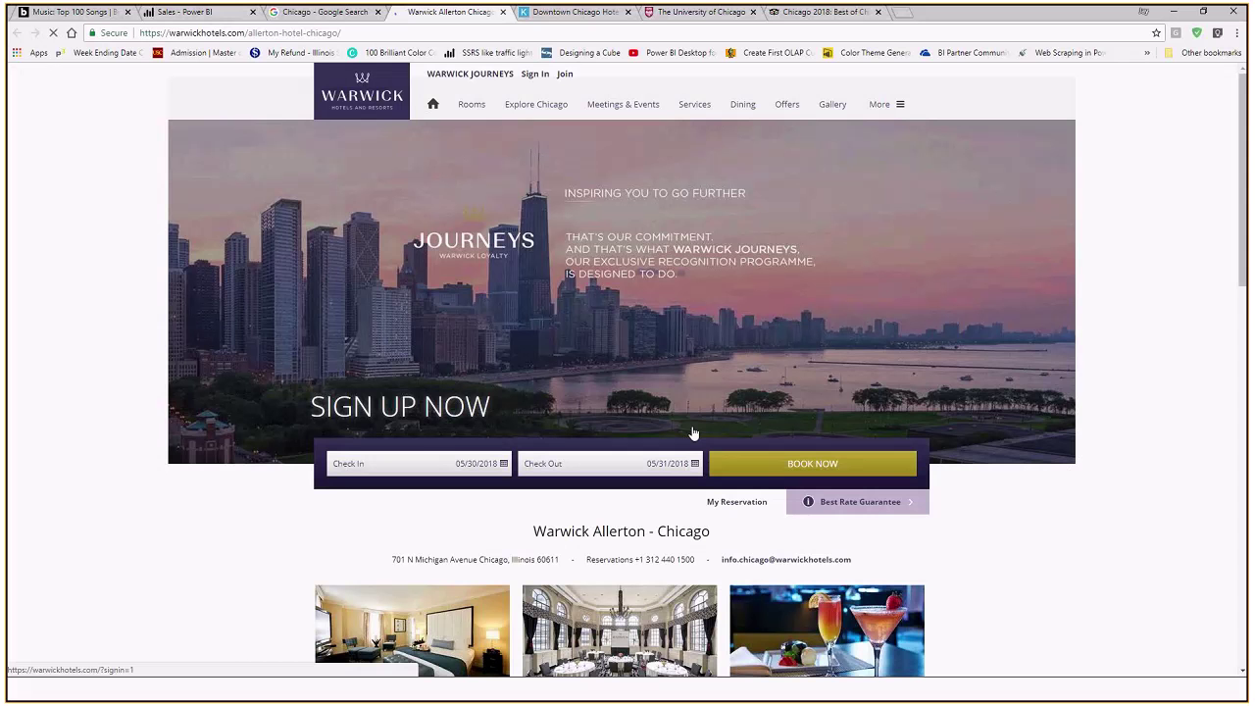
{"action": "scroll", "coordinate": [692, 432], "scroll_direction": "down", "scroll_amount": 3}
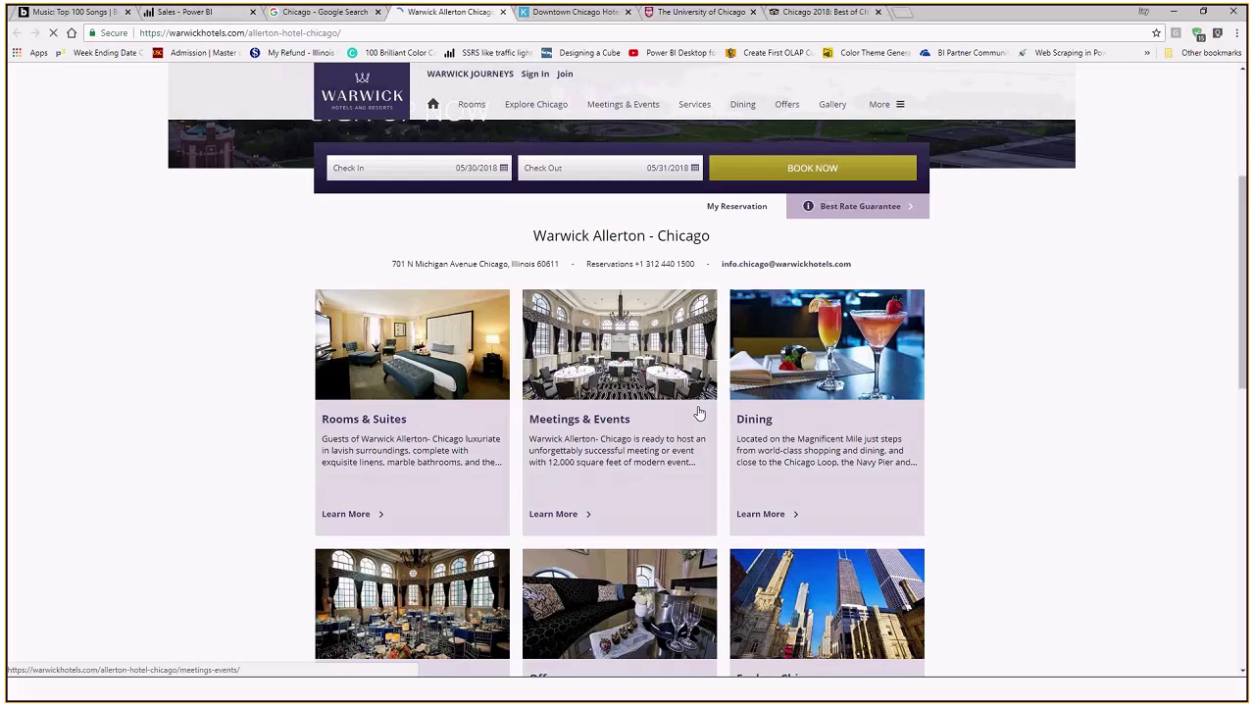
{"action": "scroll", "coordinate": [699, 412], "scroll_direction": "down", "scroll_amount": 5}
{"action": "scroll", "coordinate": [699, 396], "scroll_direction": "down", "scroll_amount": 3}
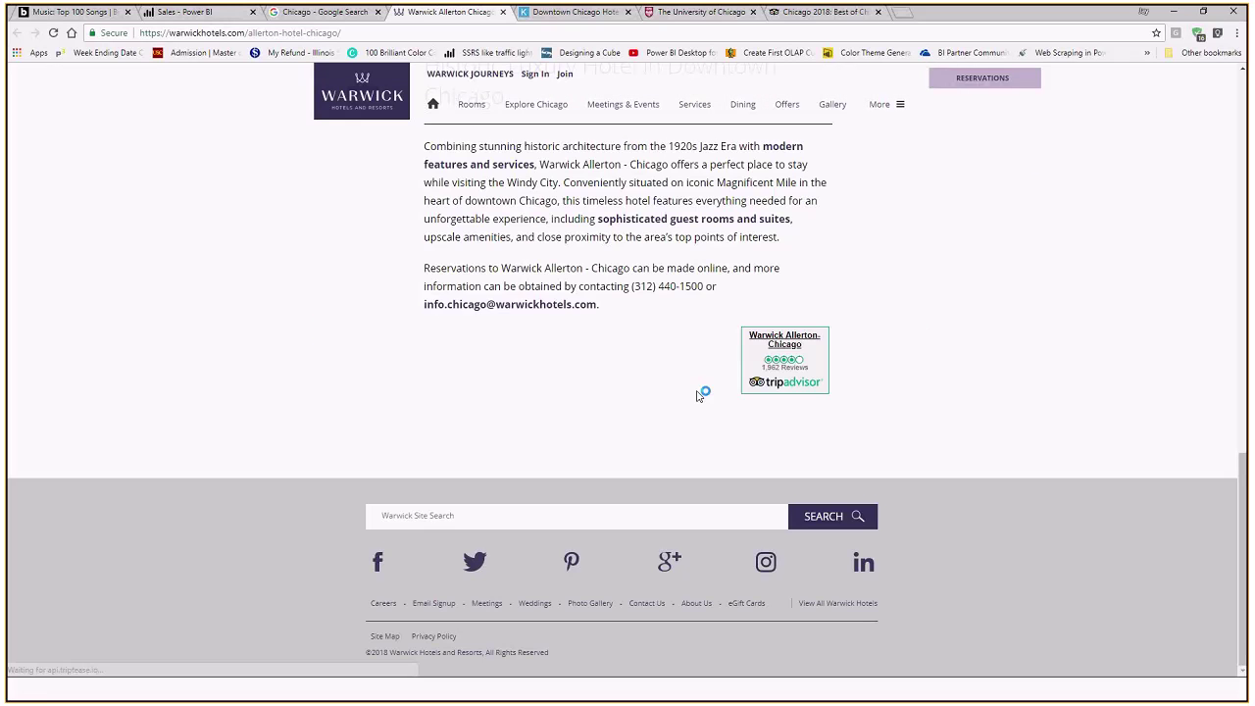
{"action": "scroll", "coordinate": [699, 396], "scroll_direction": "up", "scroll_amount": 4}
{"action": "scroll", "coordinate": [689, 386], "scroll_direction": "up", "scroll_amount": 4}
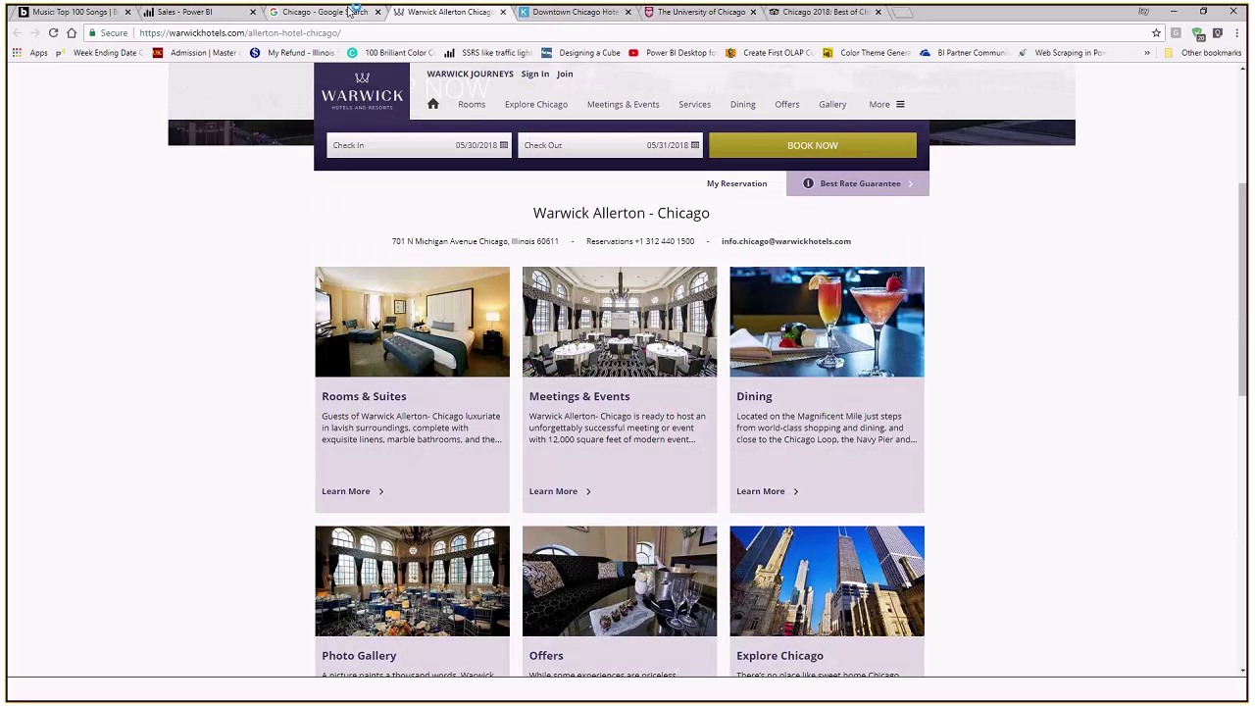
{"action": "scroll", "coordinate": [734, 214], "scroll_direction": "up", "scroll_amount": 3}
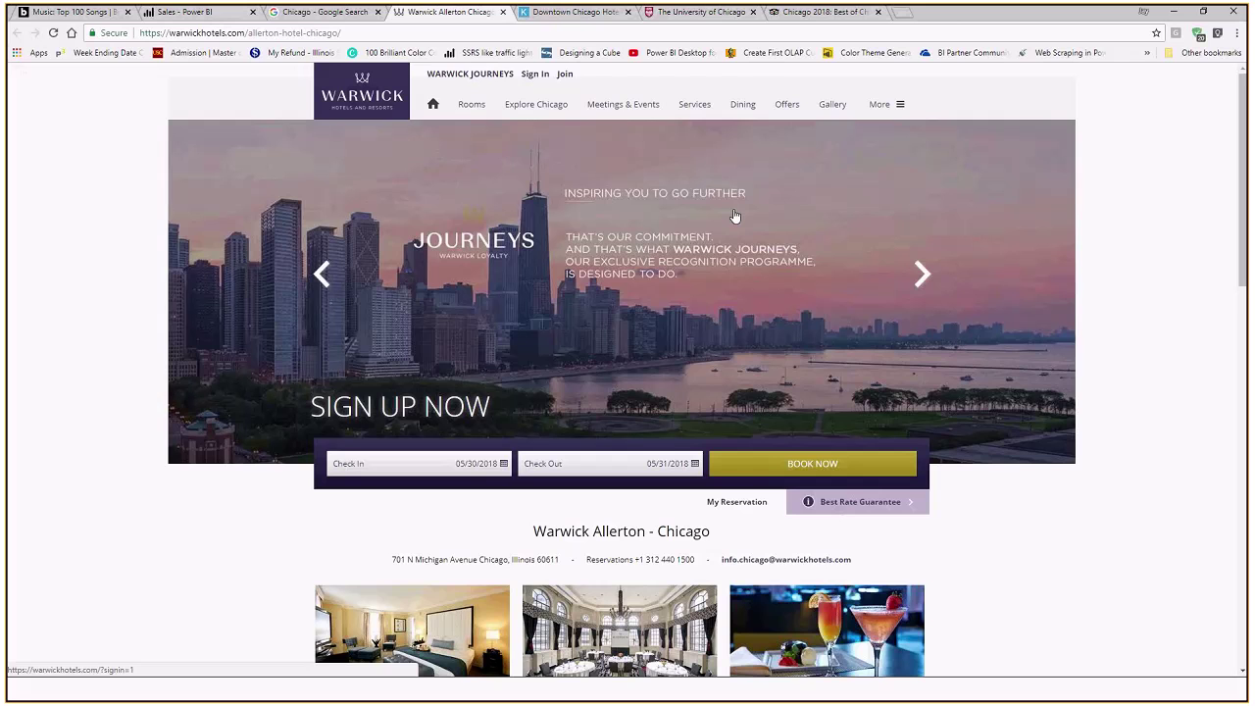
{"action": "left_click", "coordinate": [342, 11]}
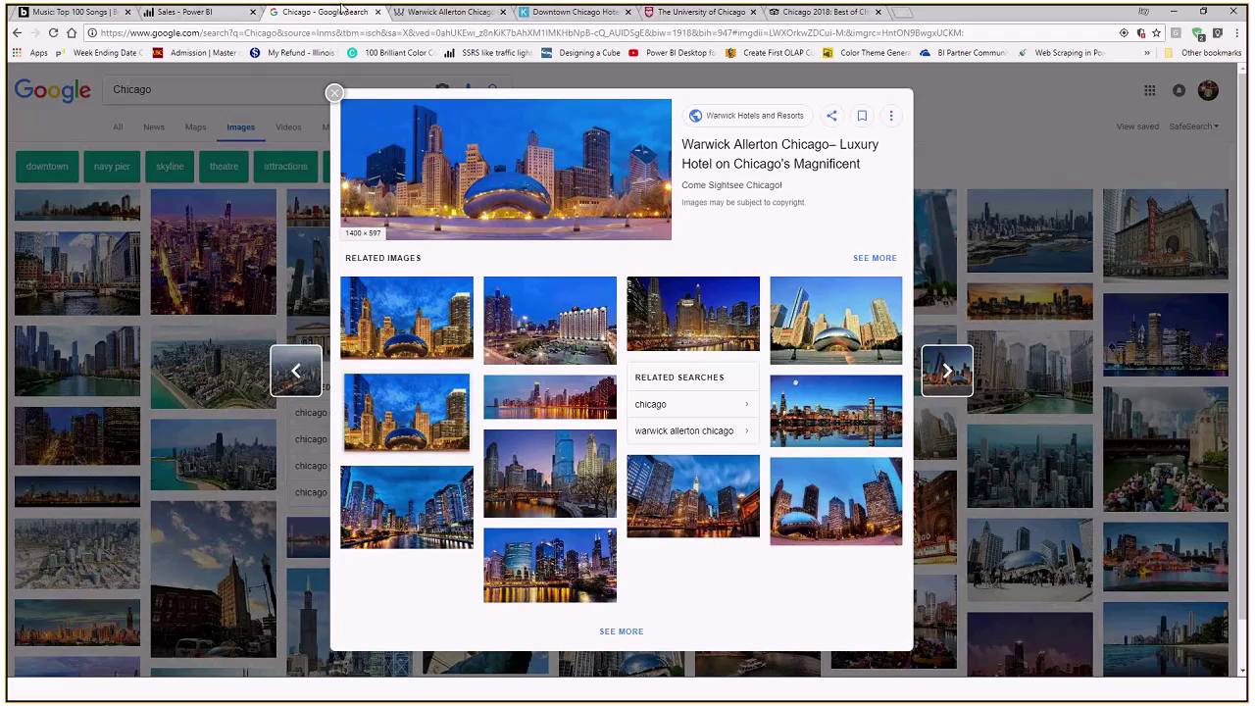
Open the Warwick Cloud Gate image in its own tab and use its URL as the Sales dashboard's background image
{"action": "left_click", "coordinate": [748, 35]}
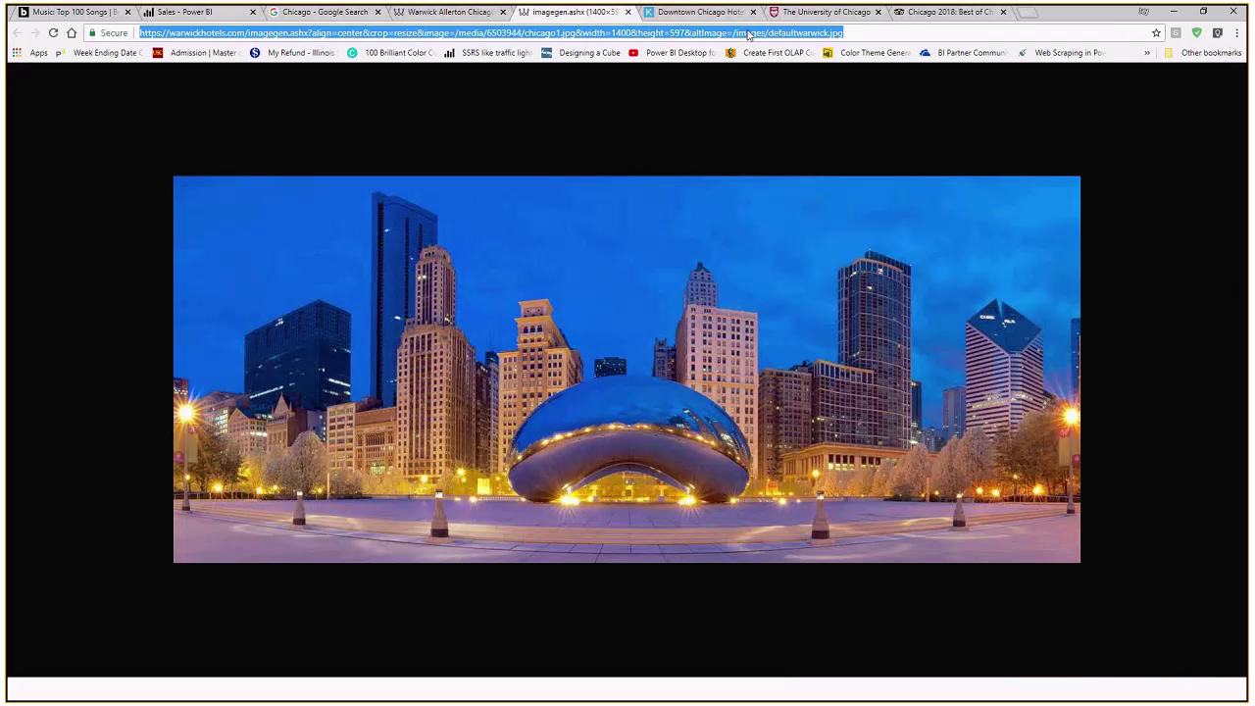
{"action": "key", "text": "ctrl+2"}
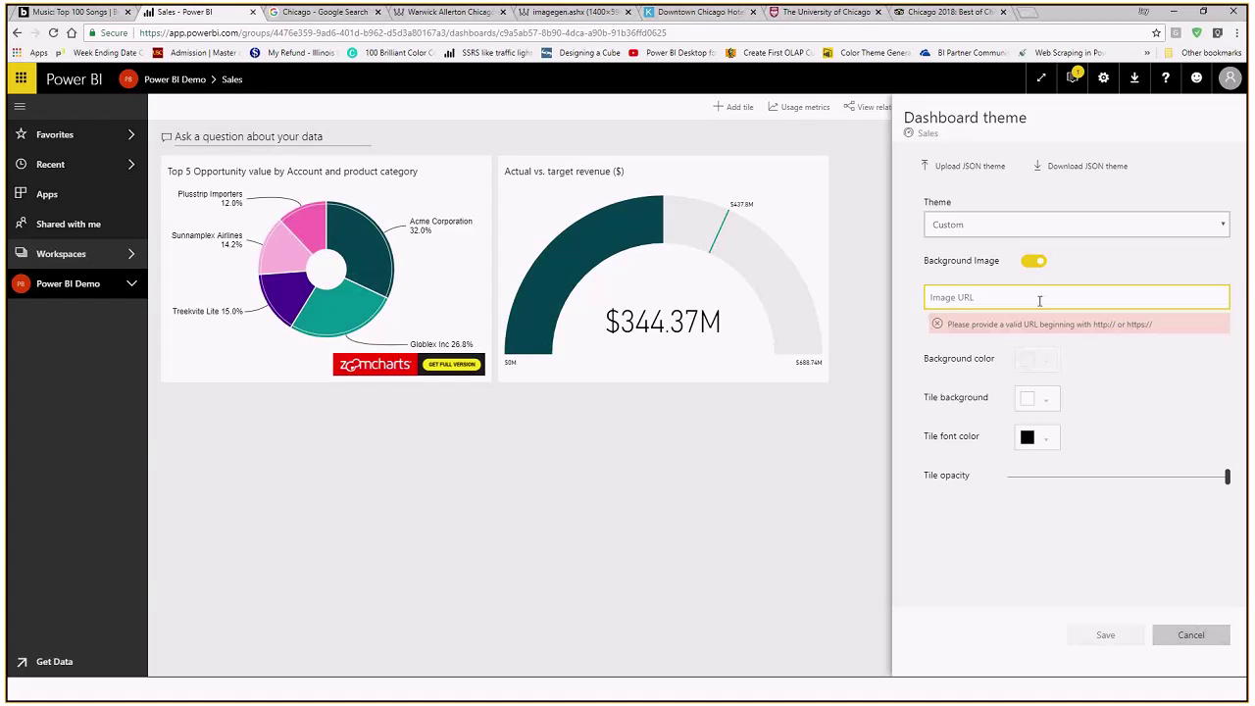
{"action": "key", "text": "ctrl+v"}
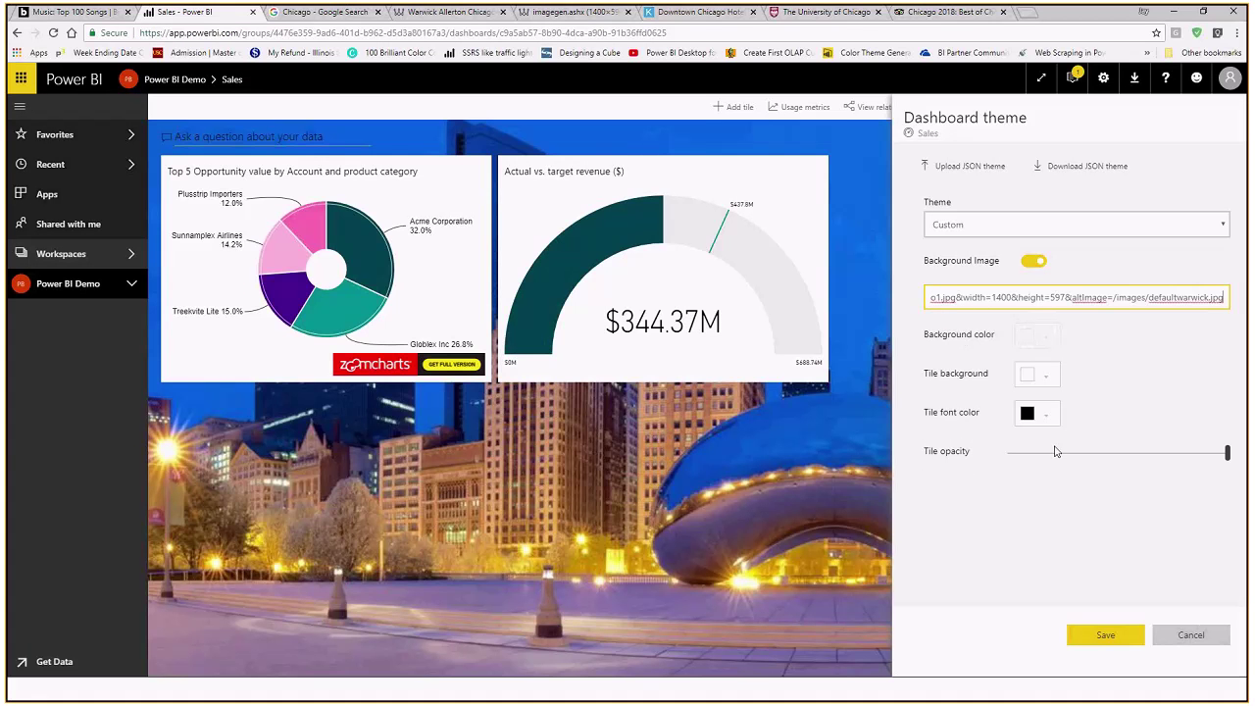
Try fully transparent dashboard tiles, and set the tile opacity to roughly a third of its range
{"action": "left_click", "coordinate": [1226, 454]}
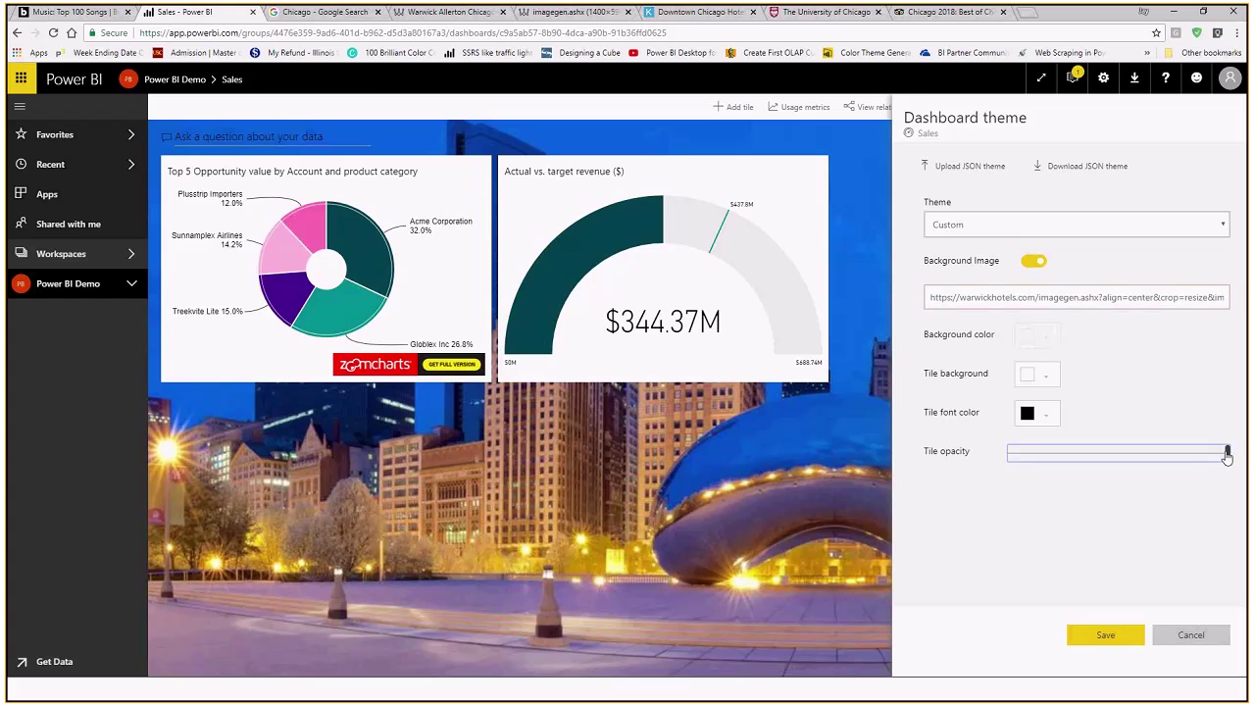
{"action": "left_click_drag", "start_coordinate": [1226, 454], "coordinate": [1008, 453]}
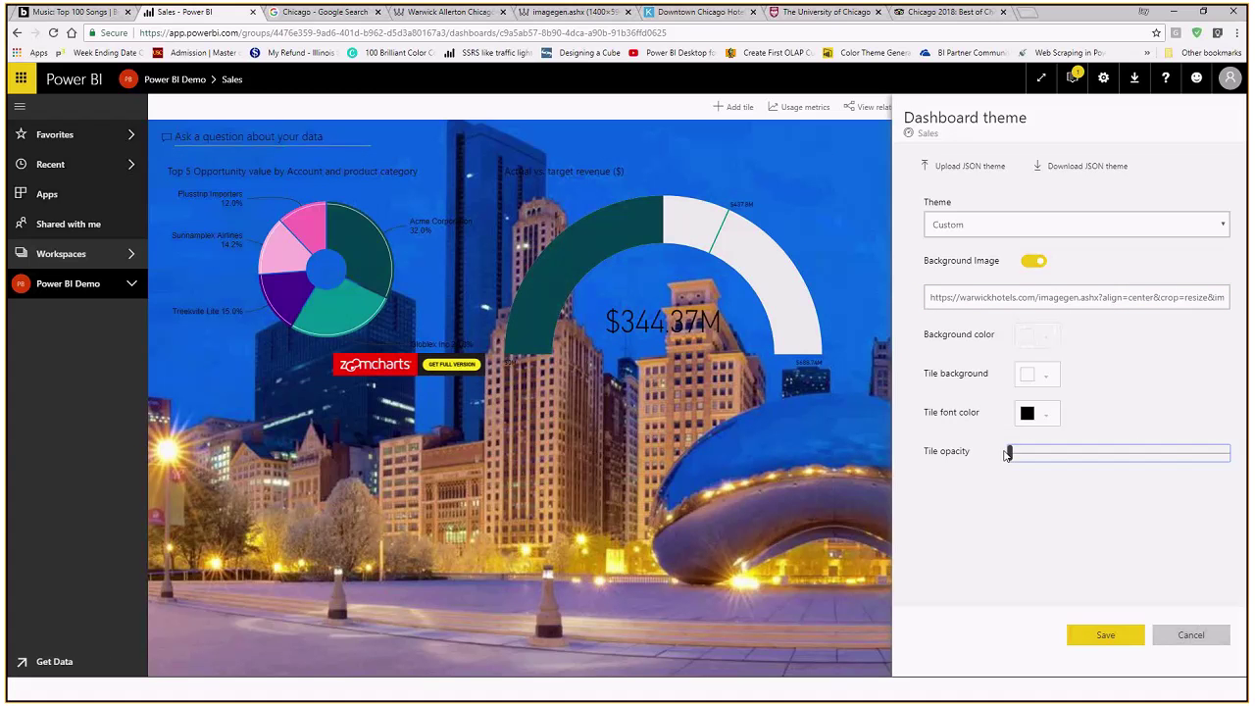
{"action": "left_click_drag", "start_coordinate": [1008, 453], "coordinate": [1075, 453]}
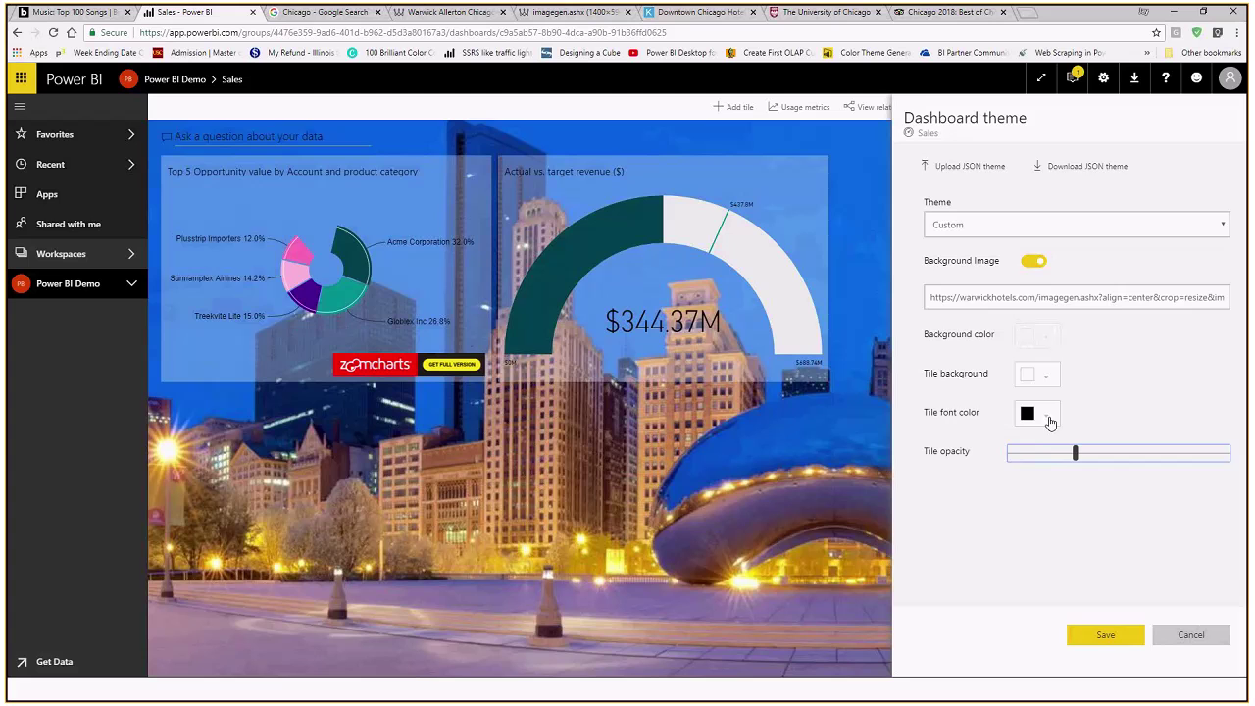
Set the dashboard's tile font color to yellow and its tile background to black
{"action": "left_click", "coordinate": [1049, 419]}
{"action": "left_click", "coordinate": [1075, 452]}
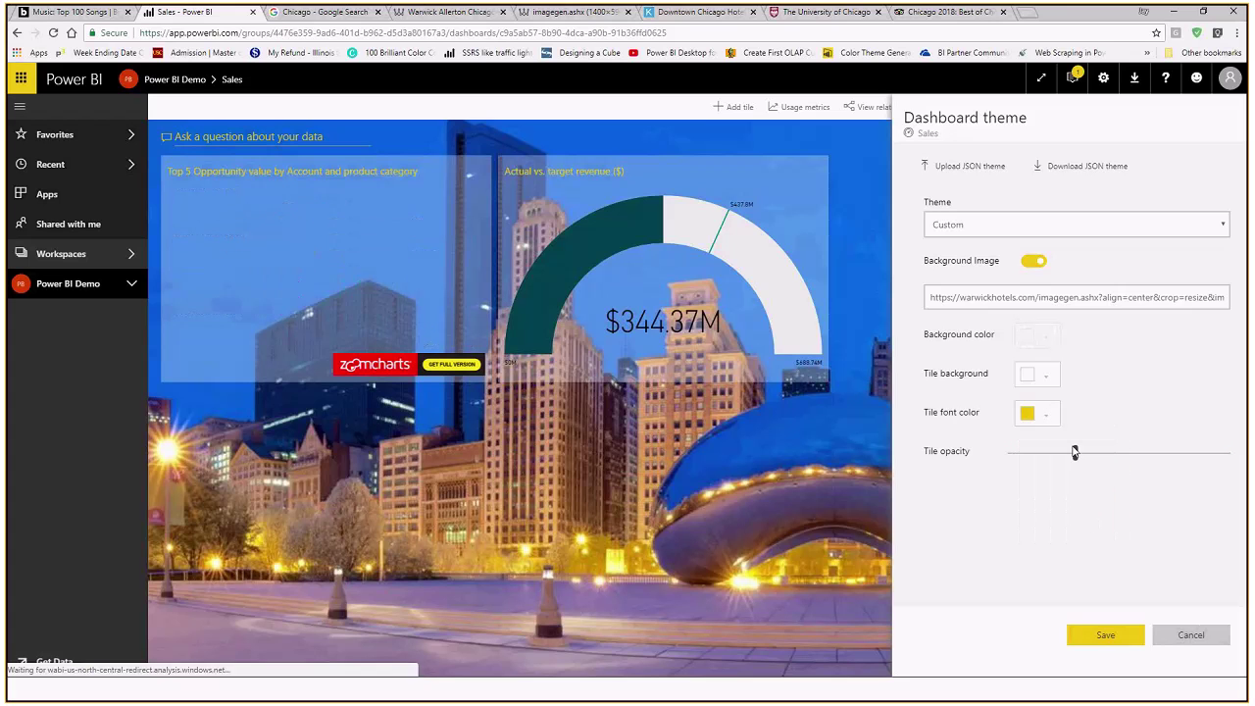
{"action": "left_click", "coordinate": [1043, 382]}
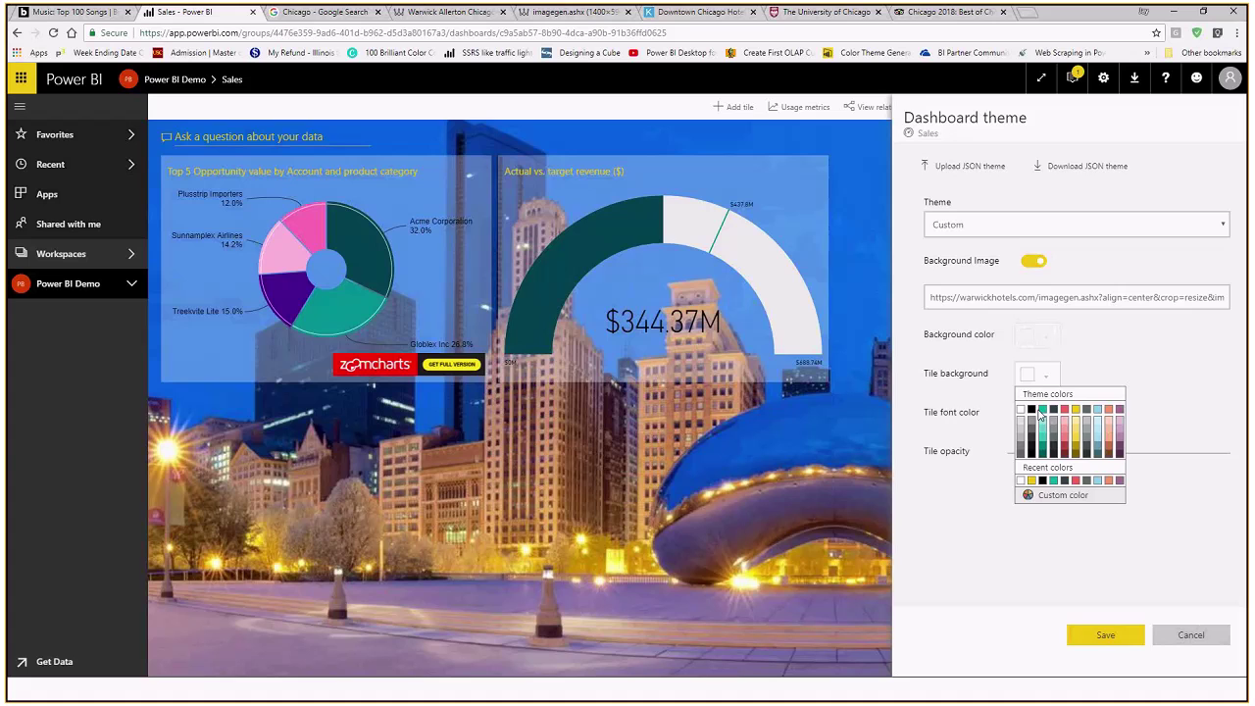
{"action": "left_click", "coordinate": [1039, 413]}
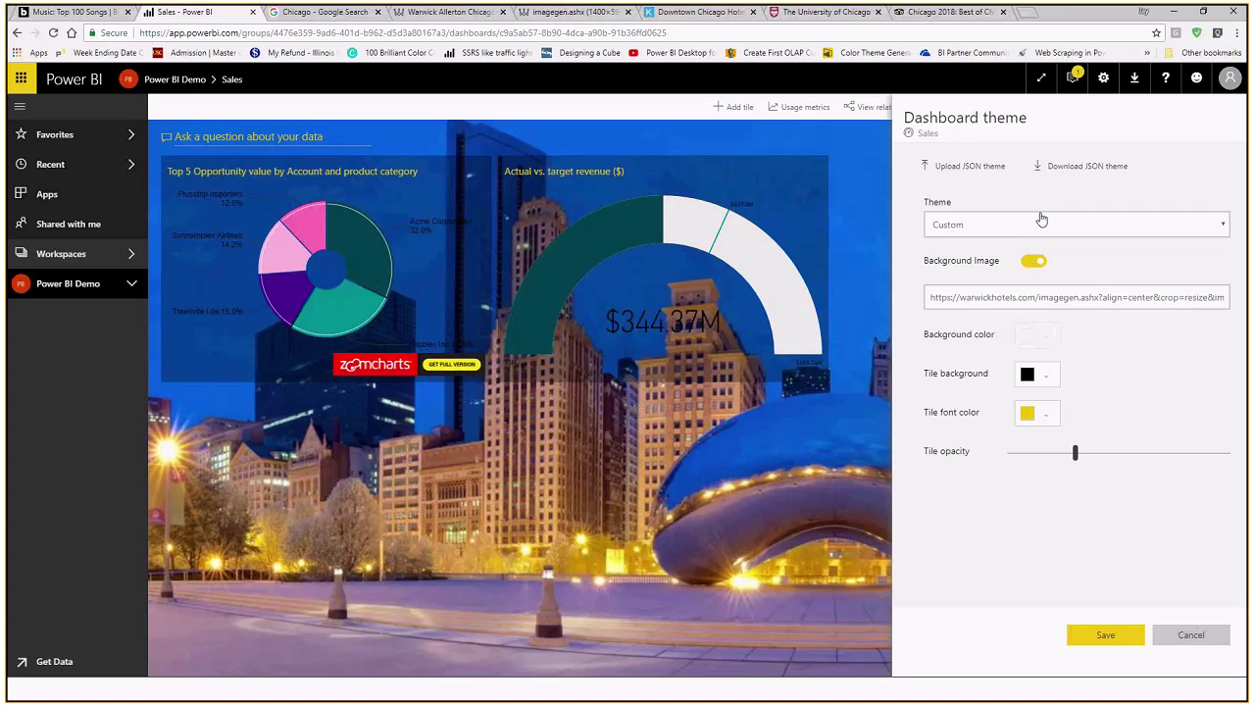
Apply the theme file "Power BI Color Theme - University of Melbourne.json" from the Downloads folder to the Sales dashboard
{"action": "left_click", "coordinate": [985, 169]}
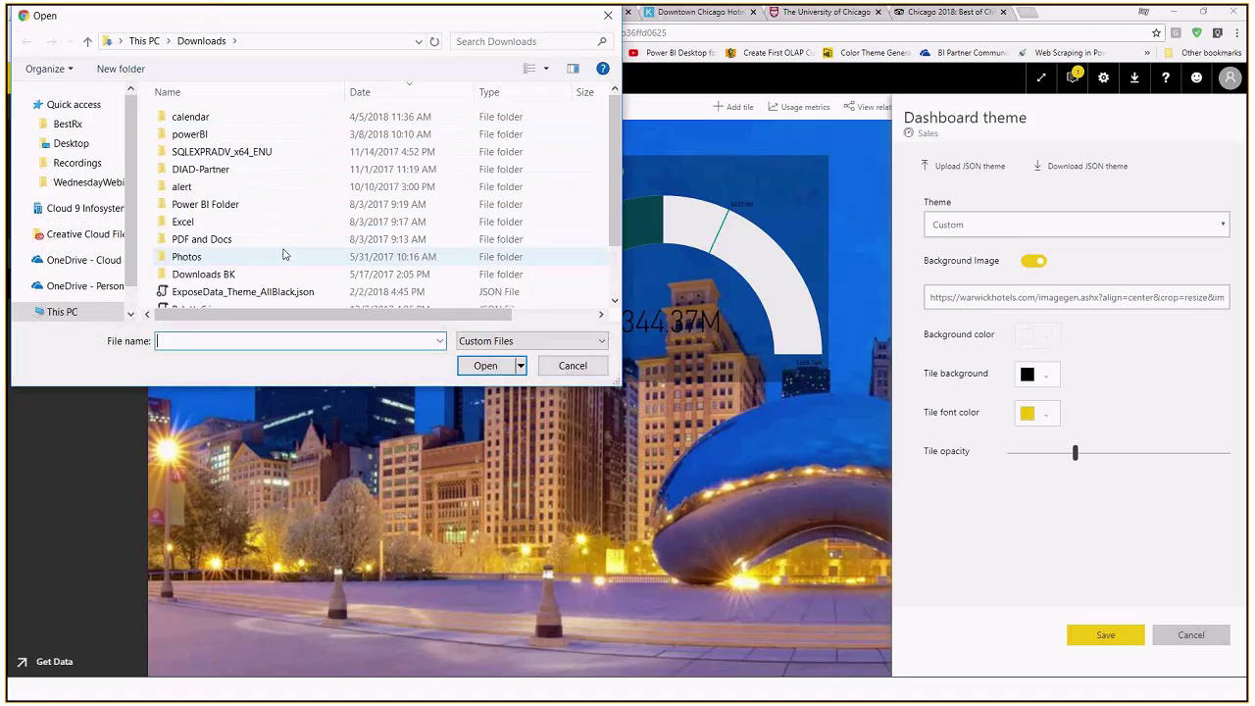
{"action": "scroll", "coordinate": [275, 257], "scroll_direction": "down", "scroll_amount": 2}
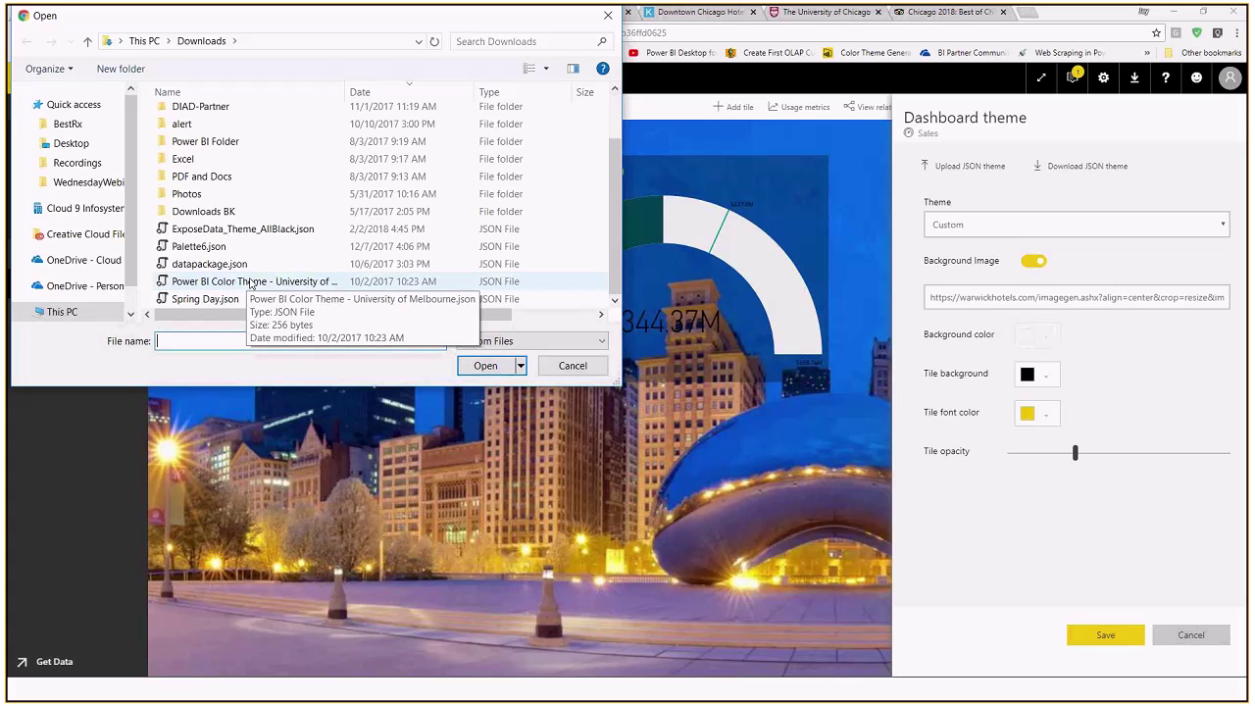
{"action": "left_click", "coordinate": [251, 281]}
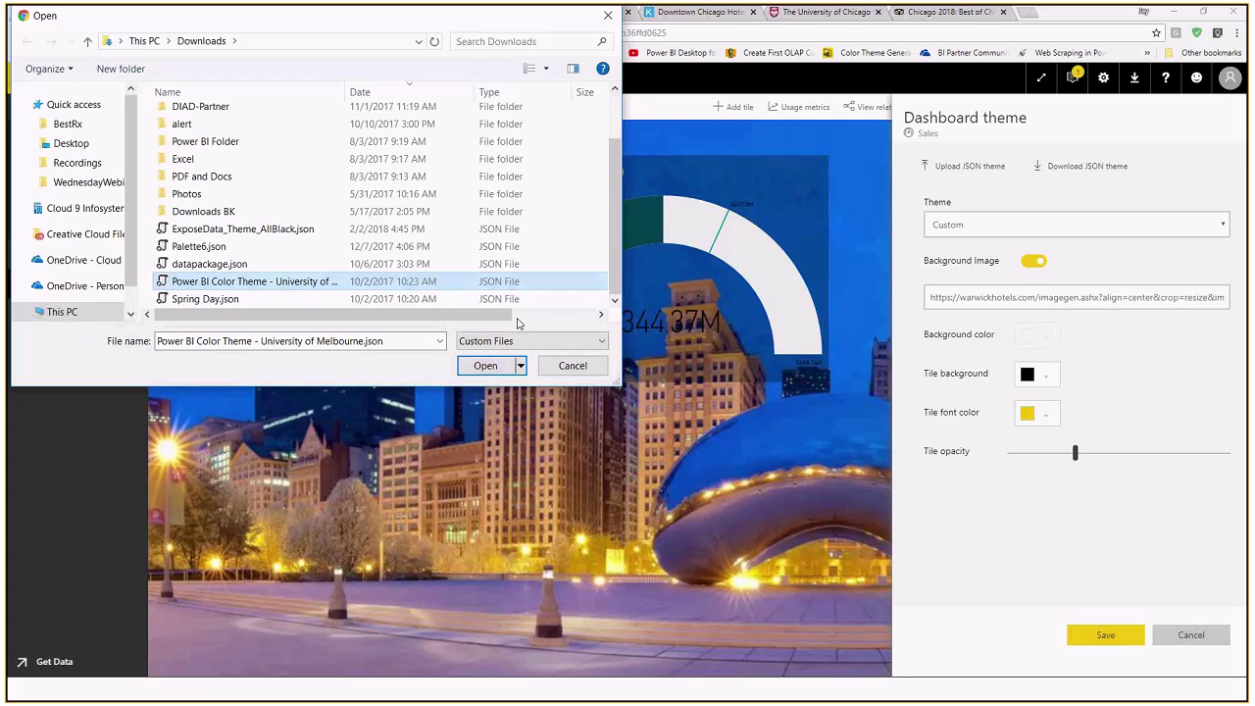
{"action": "left_click", "coordinate": [485, 366]}
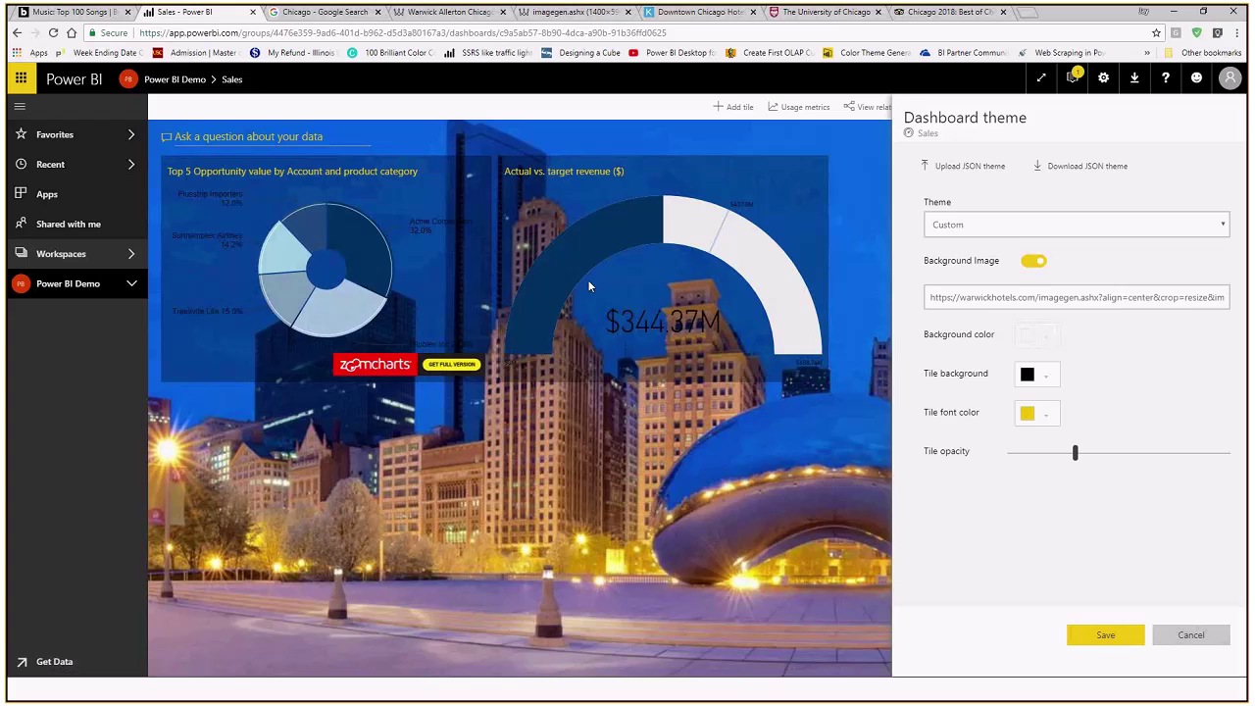
Preview the Sales dashboard without its background image, restore the image, and close the theme settings without saving the changes
{"action": "left_click", "coordinate": [1028, 262]}
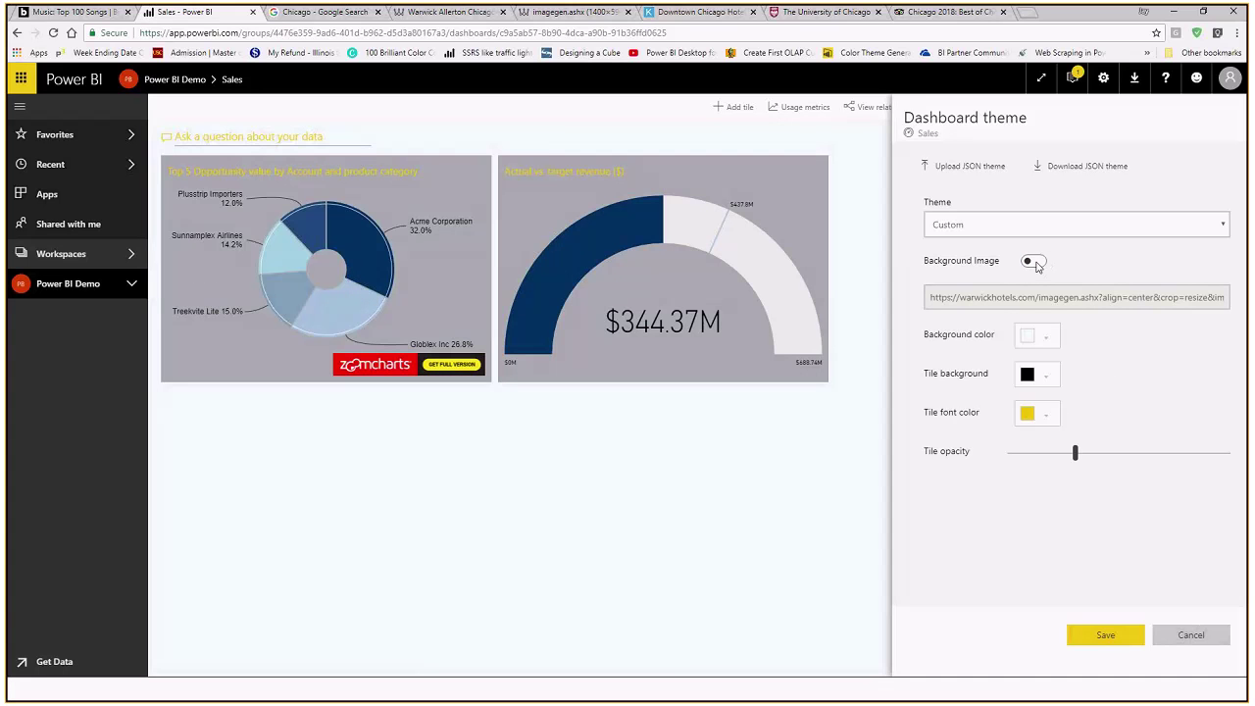
{"action": "left_click", "coordinate": [1034, 263]}
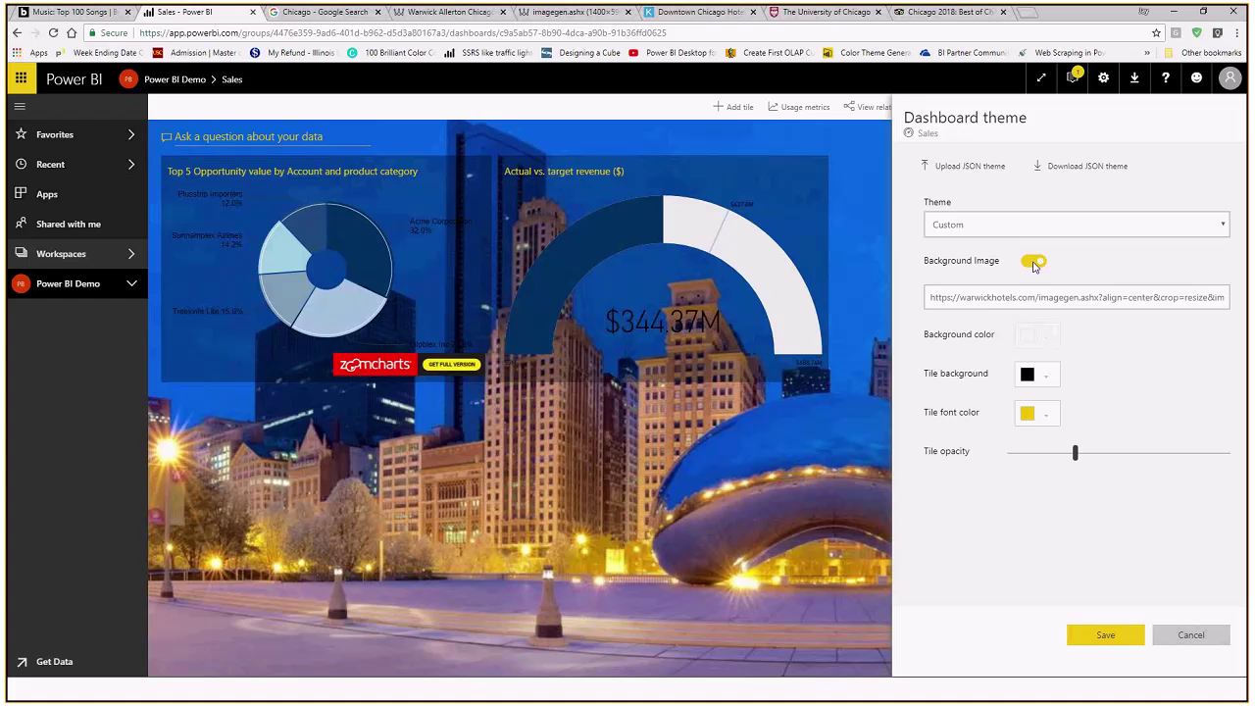
{"action": "left_click", "coordinate": [1192, 636]}
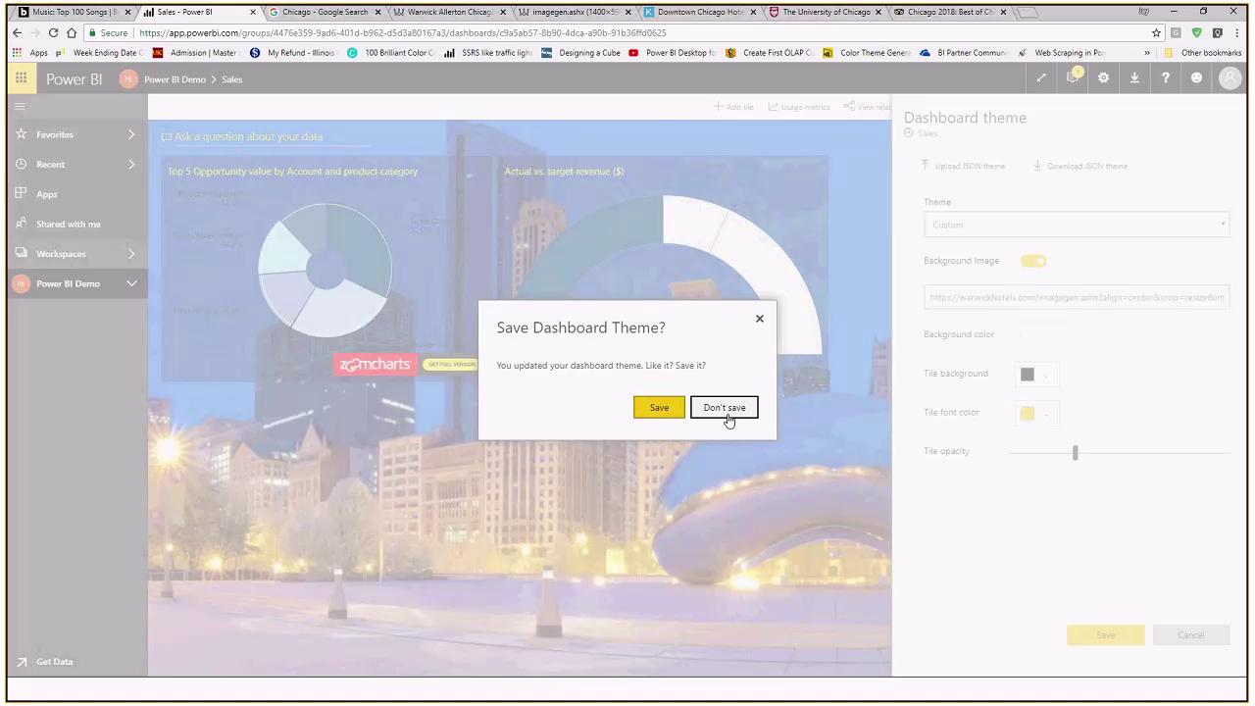
{"action": "left_click", "coordinate": [727, 410]}
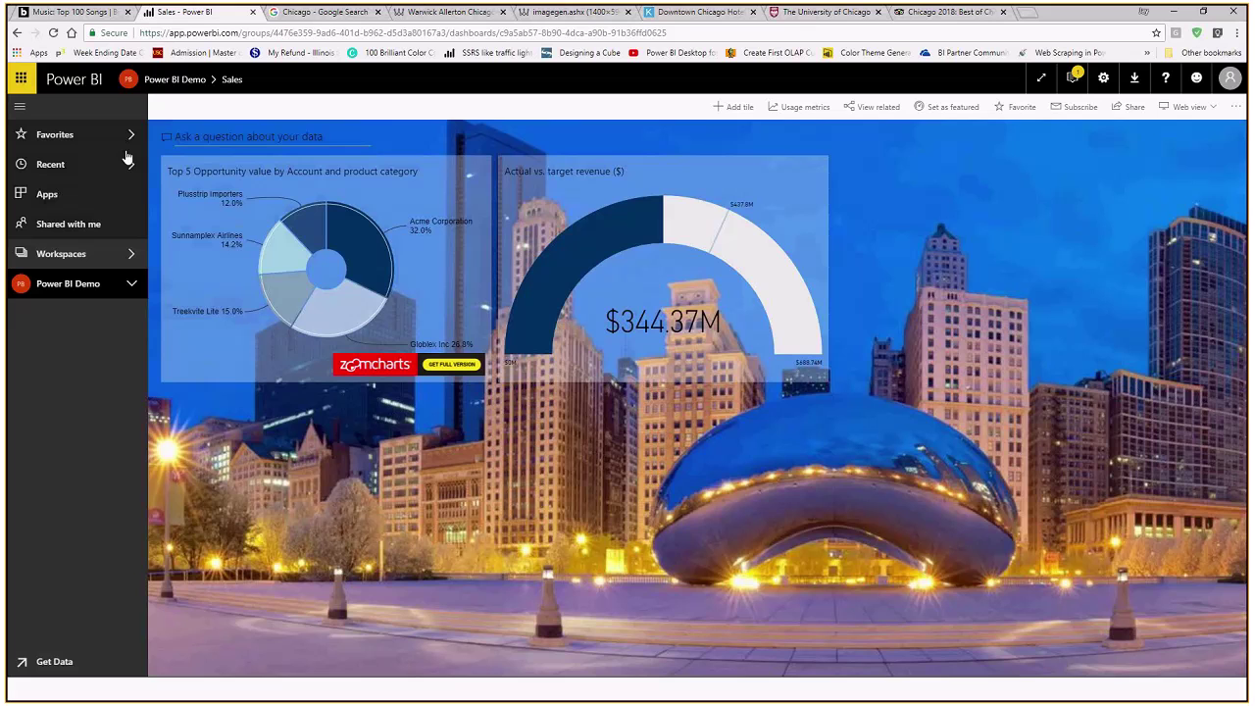
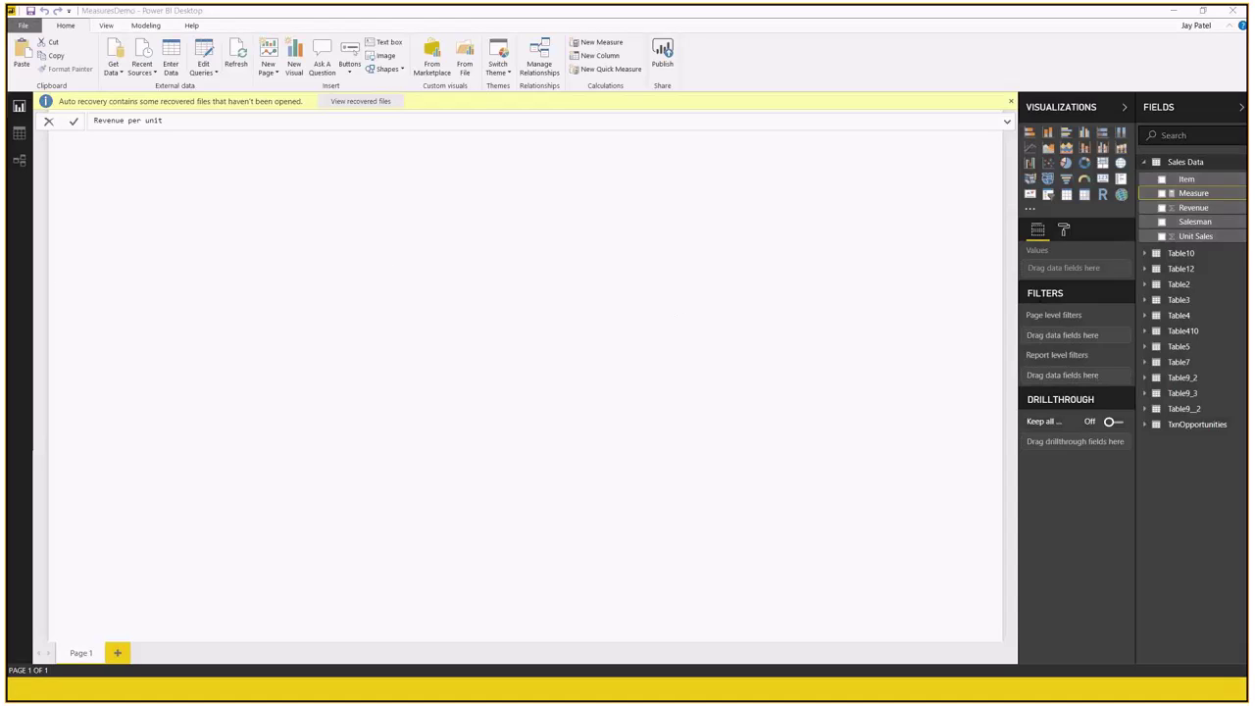
In Power BI Desktop, begin the Revenue per unit measure's formula with SUM('Sales Data'[Revenue])
{"action": "left_click", "coordinate": [177, 118]}
{"action": "left_click", "coordinate": [189, 119]}
{"action": "type", "text": "= SUM("}
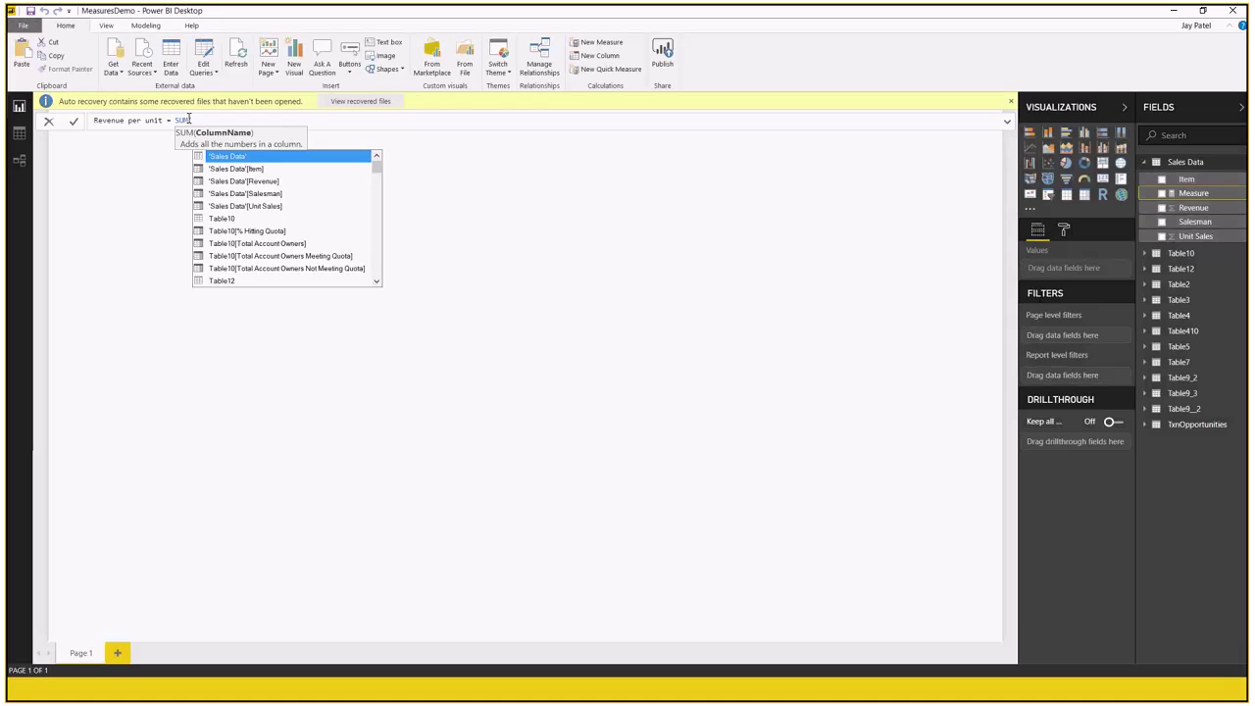
{"action": "key", "text": "Down"}
{"action": "key", "text": "Down"}
{"action": "key", "text": "Down"}
{"action": "key", "text": "Up"}
{"action": "key", "text": "Tab"}
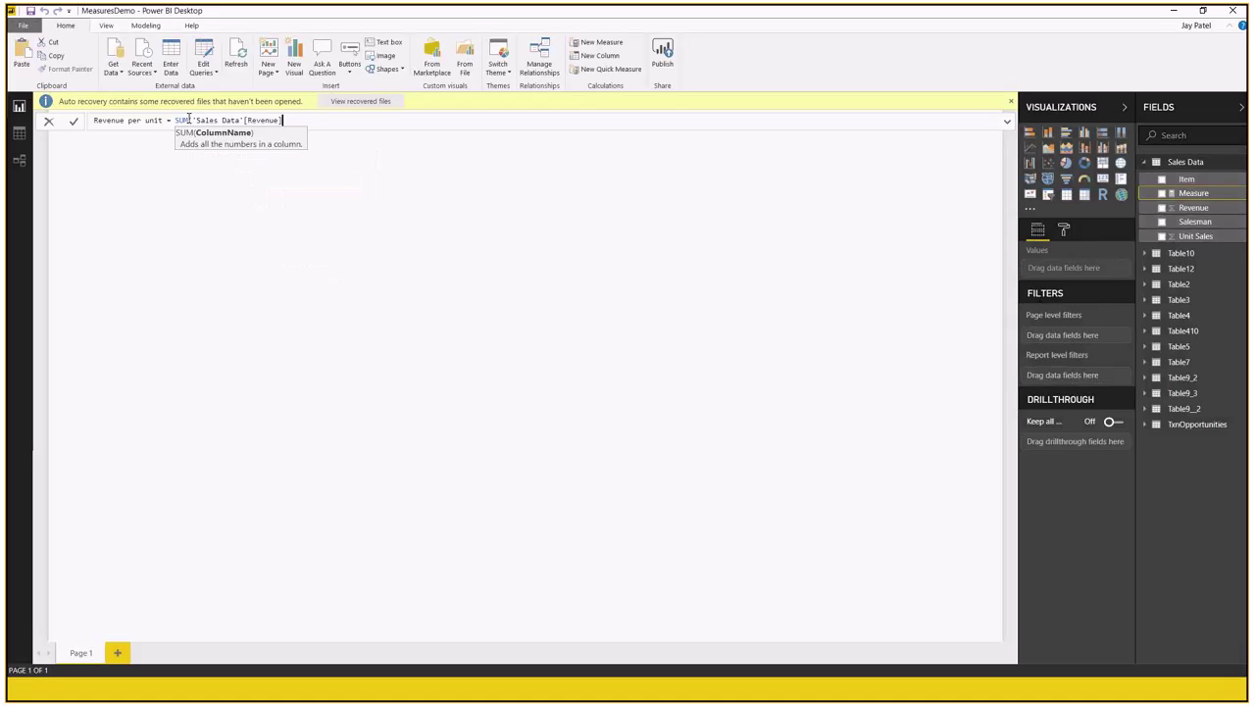
{"action": "type", "text": ")"}
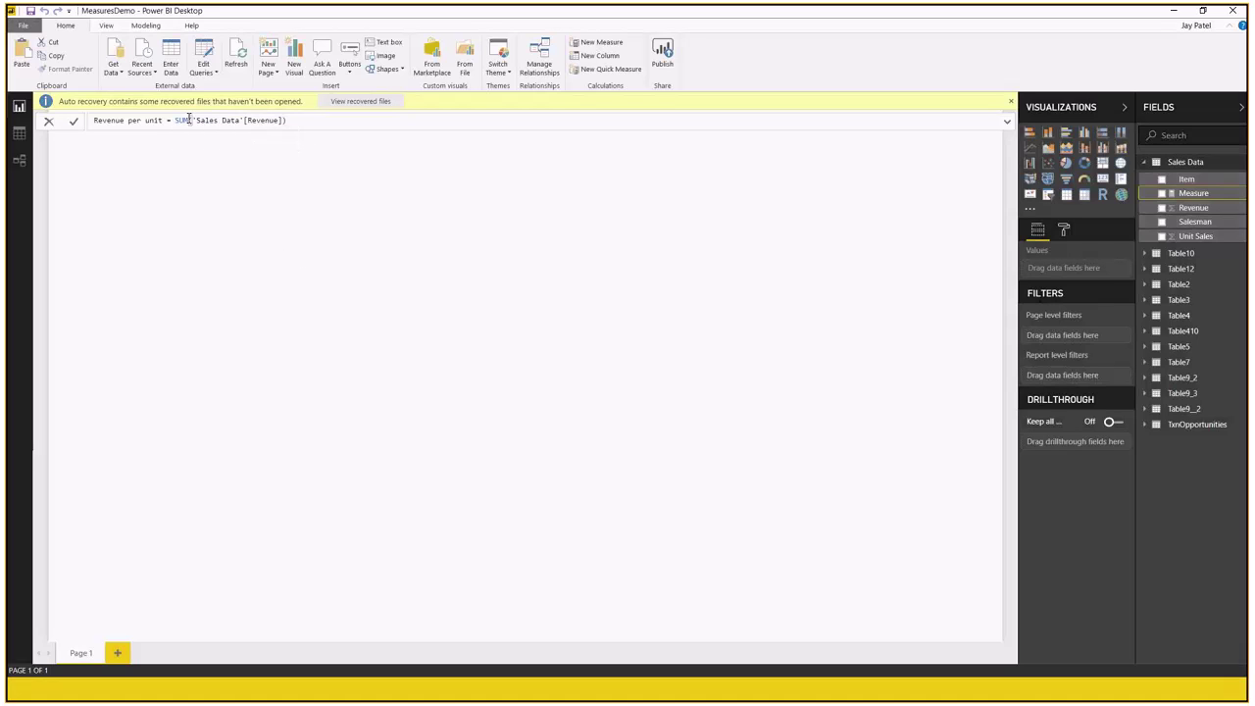
Complete the Revenue per unit measure by dividing the revenue sum by SUM('Sales Data'[Unit Sales]), and commit the formula
{"action": "type", "text": "/SUM("}
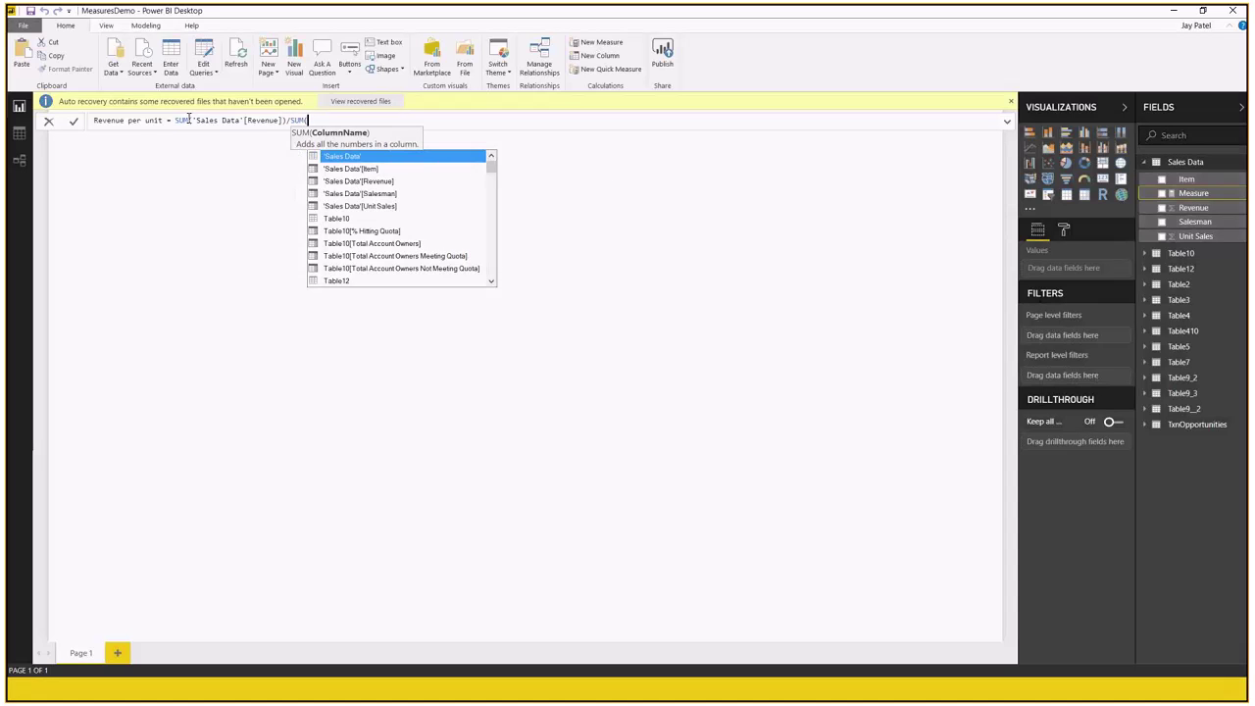
{"action": "type", "text": "uni"}
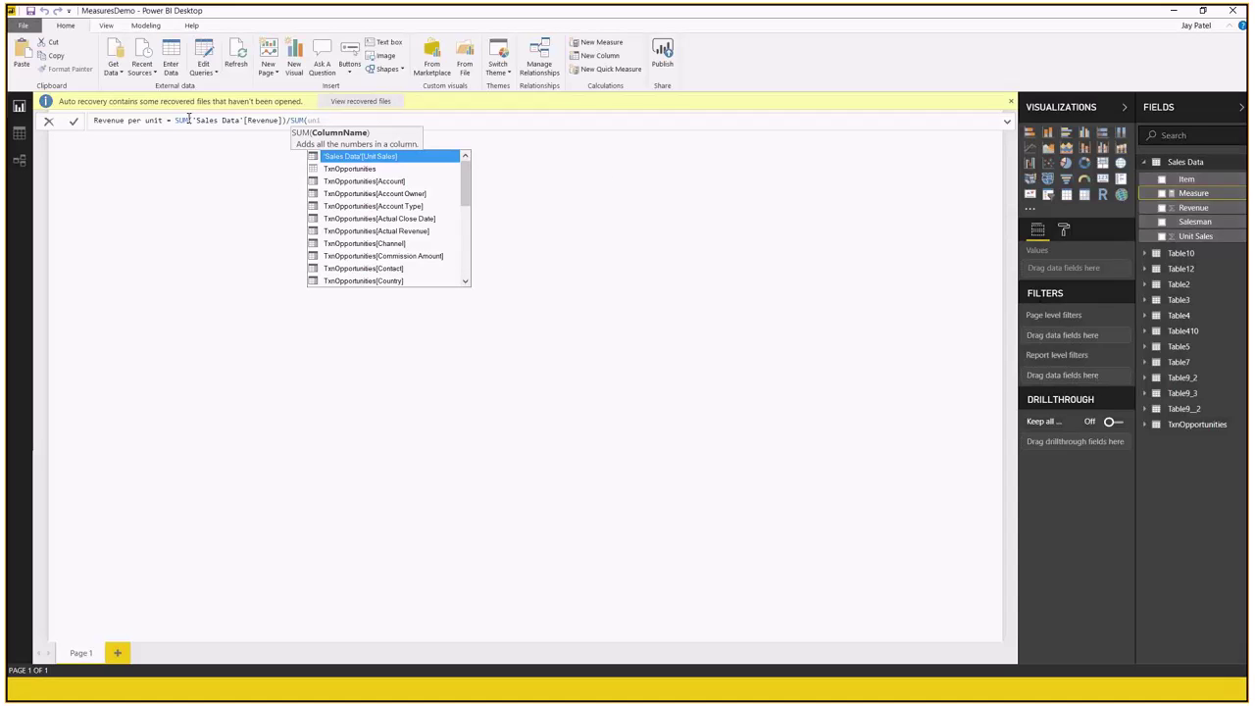
{"action": "key", "text": "Tab"}
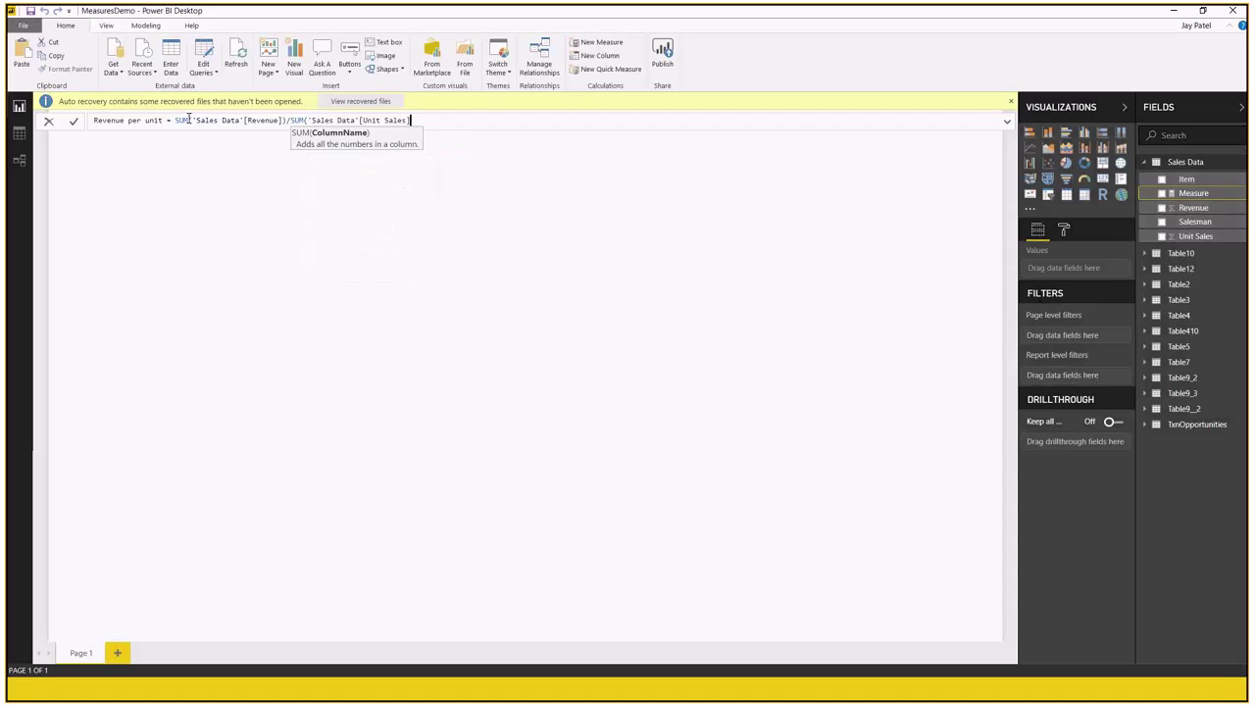
{"action": "type", "text": ")"}
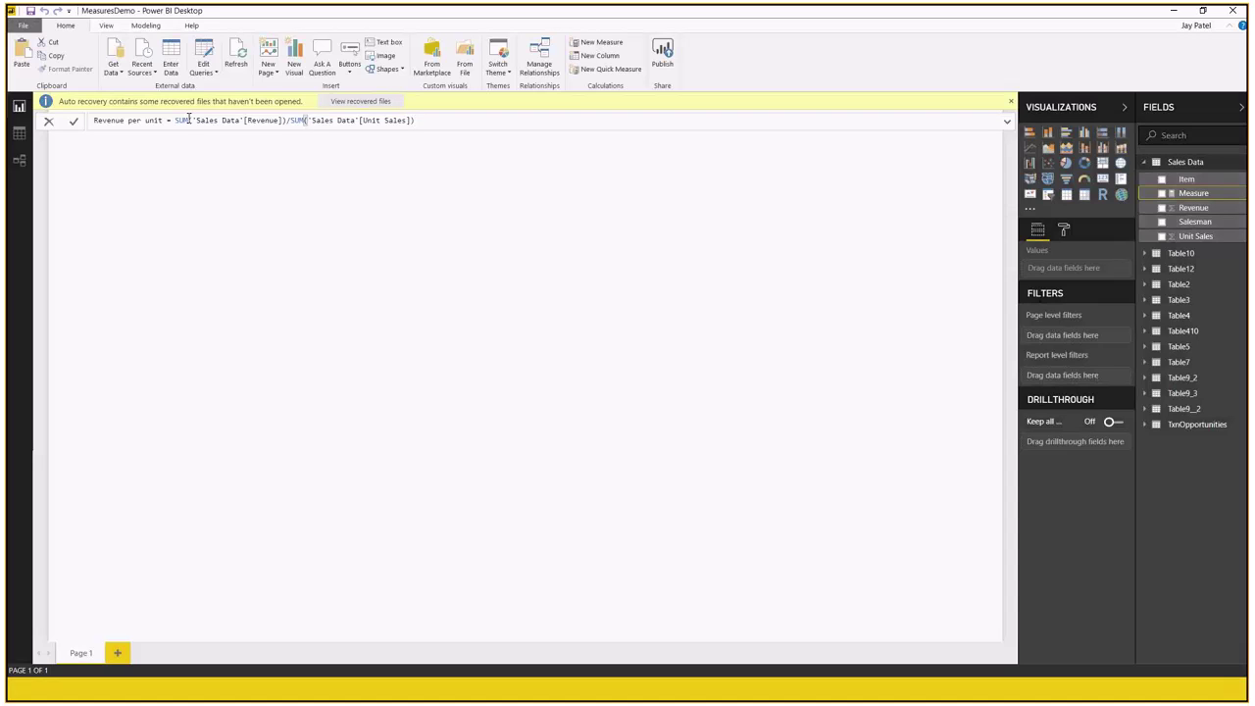
{"action": "key", "text": "Return"}
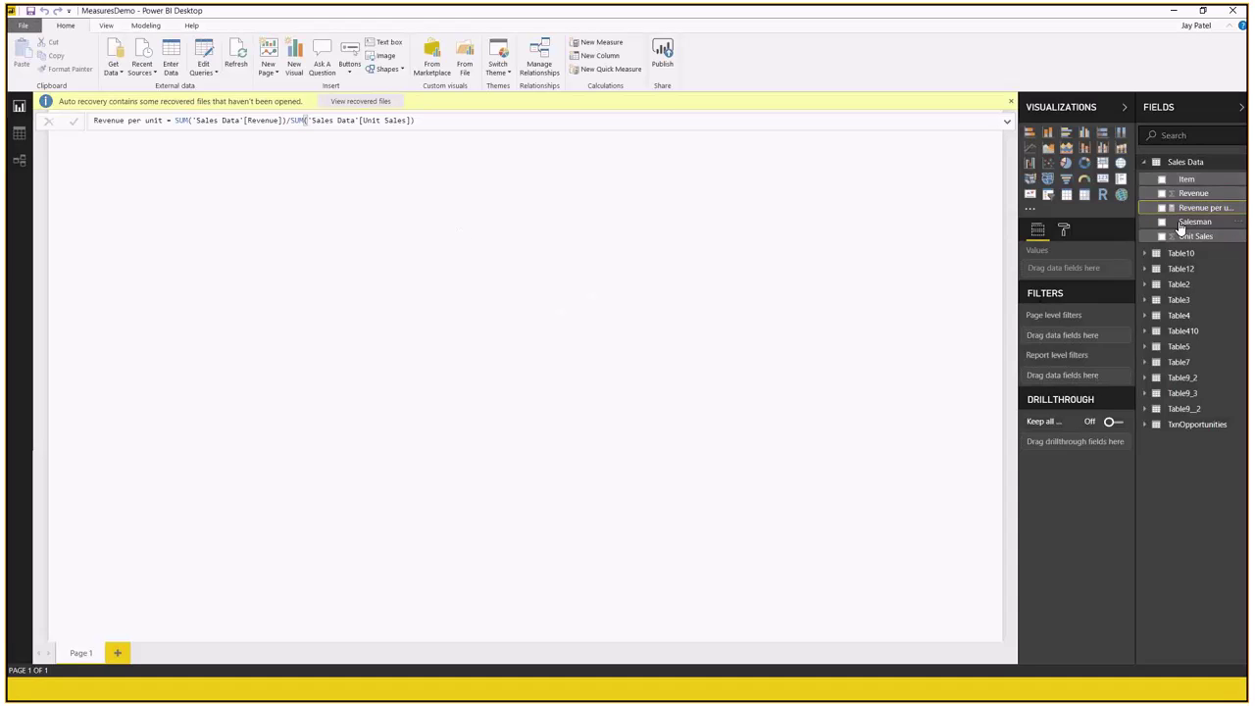
Create a table visual showing Salesman and Revenue per unit, and place it lower on the report canvas, clear of the formula bar
{"action": "left_click_drag", "start_coordinate": [1181, 226], "coordinate": [210, 204]}
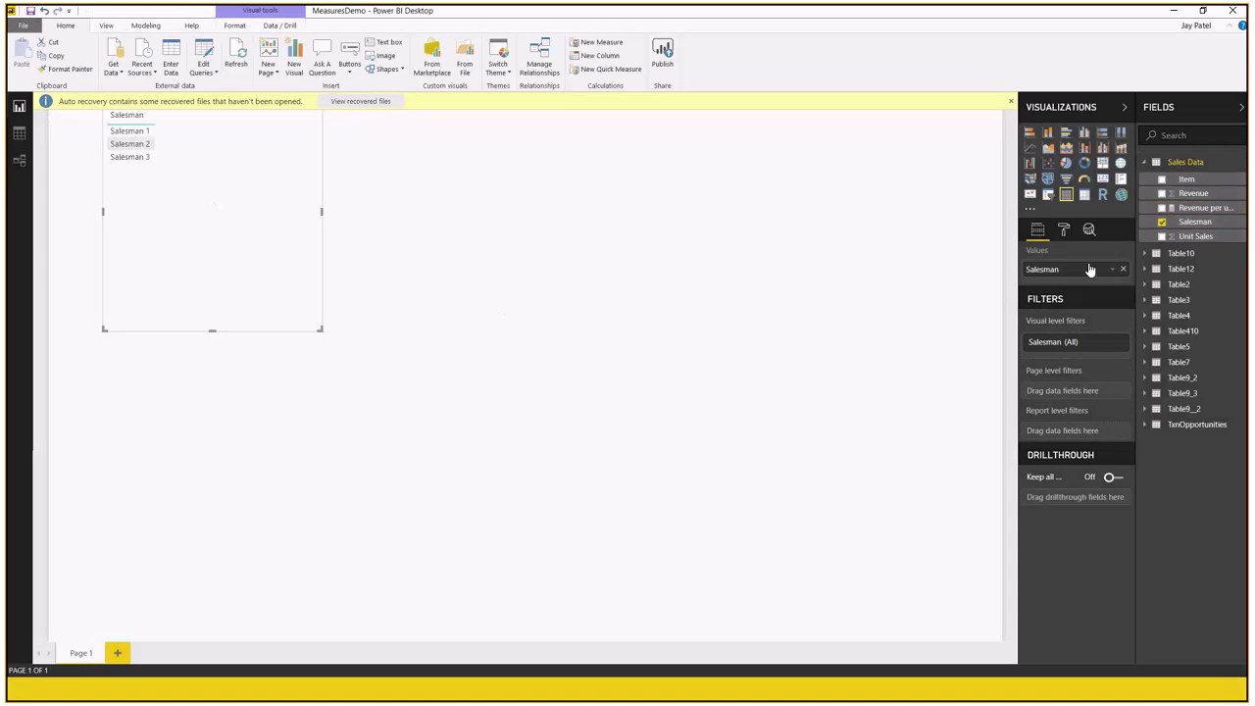
{"action": "left_click", "coordinate": [1166, 210]}
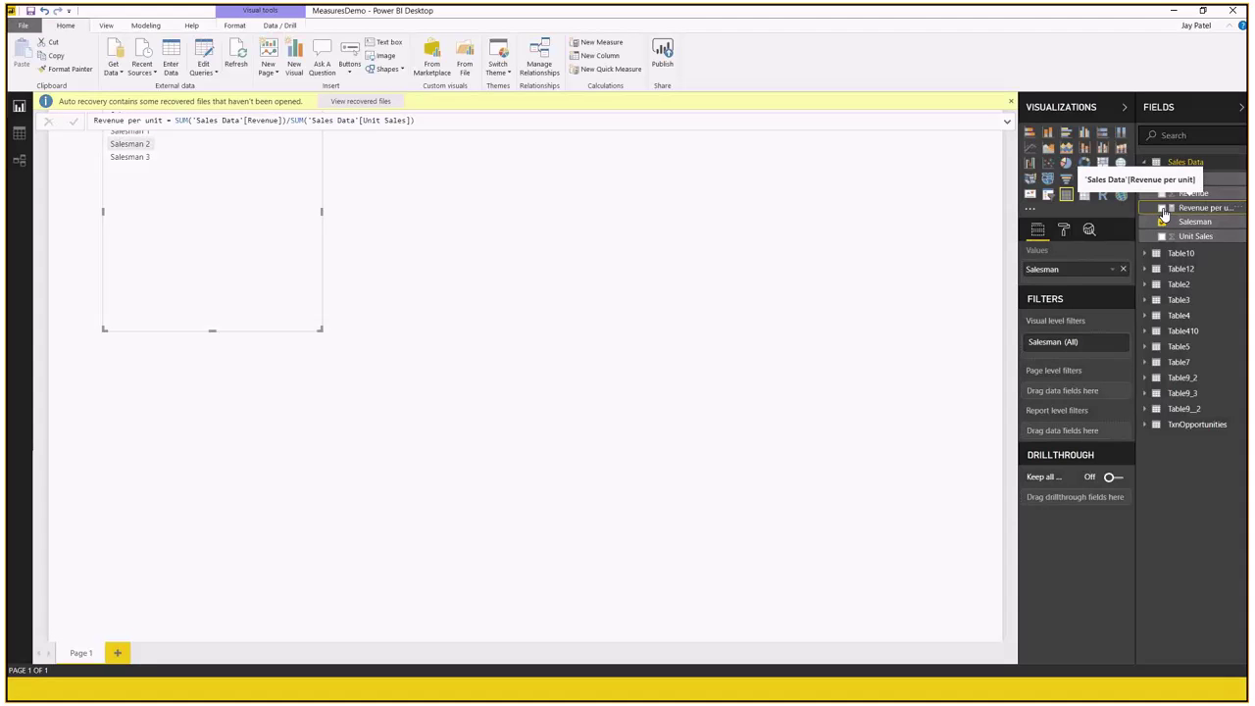
{"action": "left_click", "coordinate": [1163, 208]}
{"action": "left_click_drag", "start_coordinate": [272, 199], "coordinate": [366, 291]}
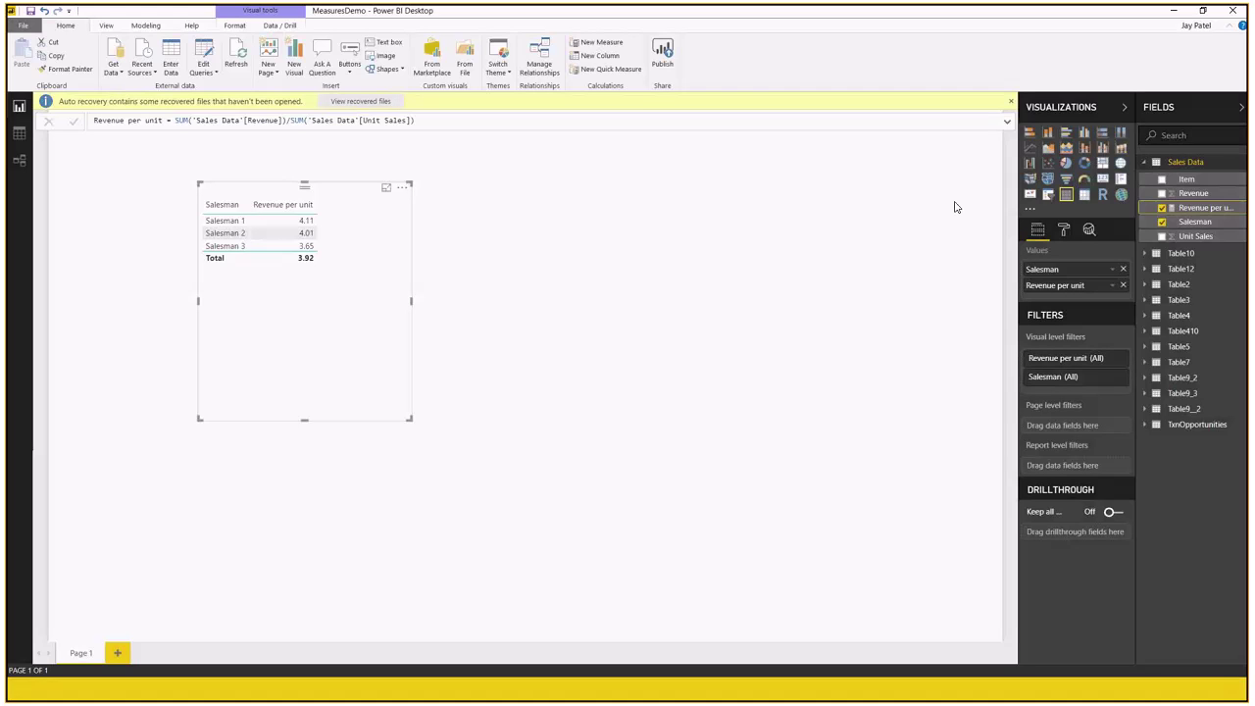
Create and load a blank manually entered table named Measure Table with a single column named Measures
{"action": "left_click", "coordinate": [170, 59]}
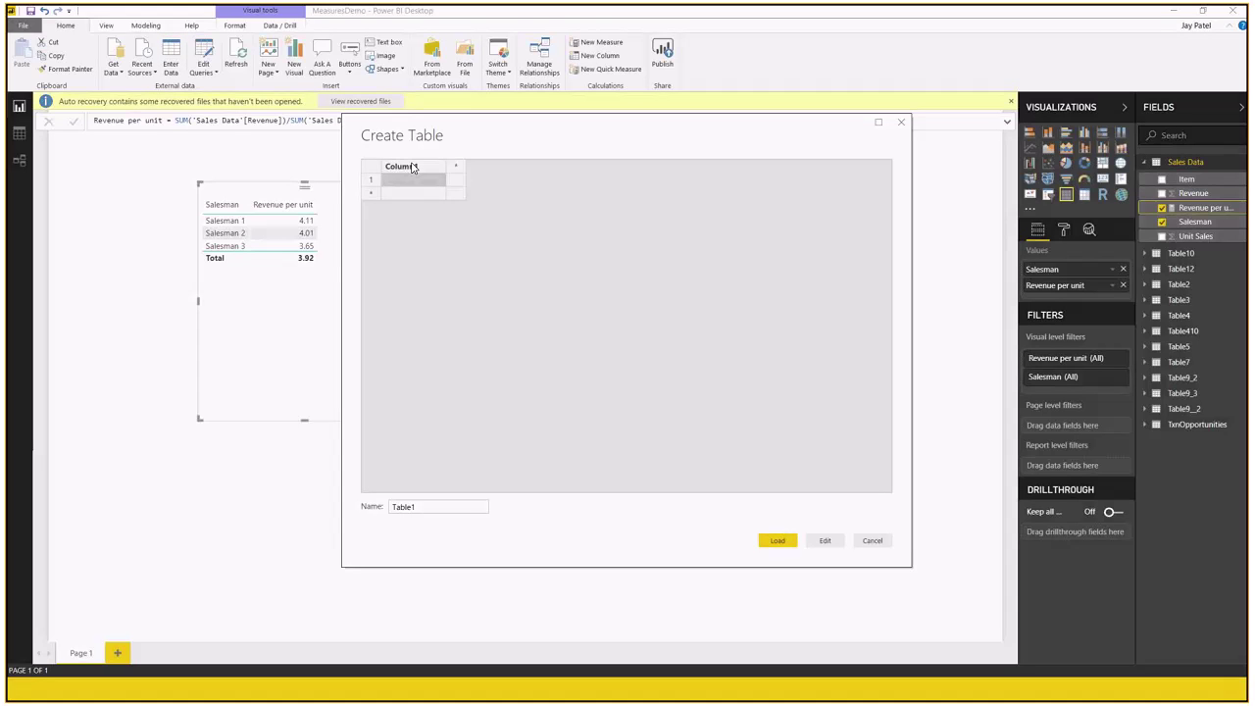
{"action": "double_click", "coordinate": [412, 167]}
{"action": "type", "text": "Me"}
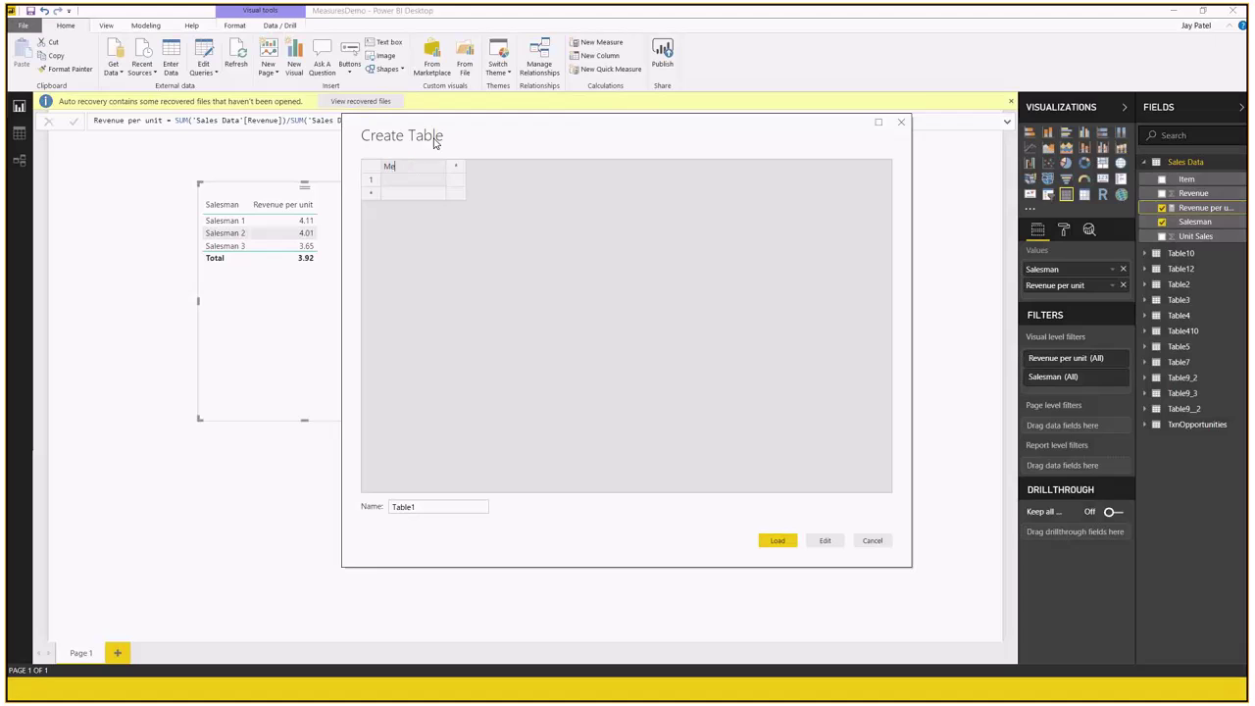
{"action": "type", "text": "asures"}
{"action": "left_click_drag", "start_coordinate": [434, 511], "coordinate": [384, 511]}
{"action": "left_click_drag", "start_coordinate": [384, 511], "coordinate": [372, 511]}
{"action": "type", "text": "Measure T"}
{"action": "type", "text": "able"}
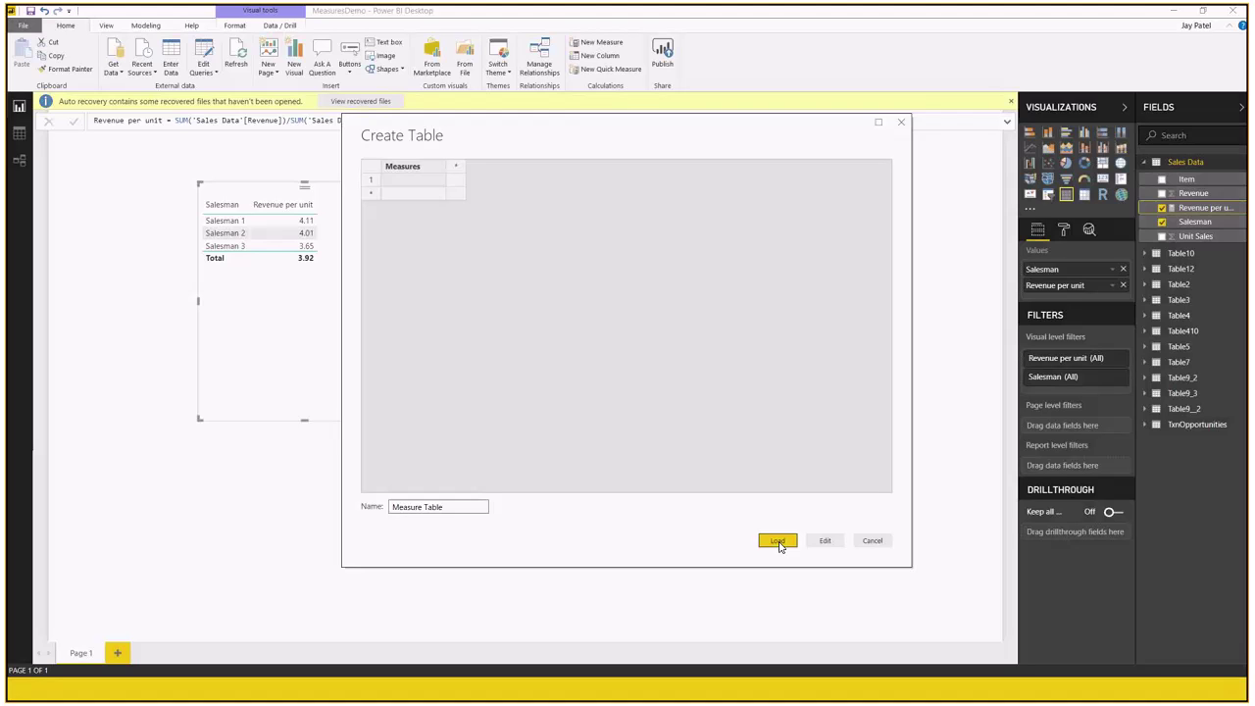
{"action": "left_click", "coordinate": [777, 542]}
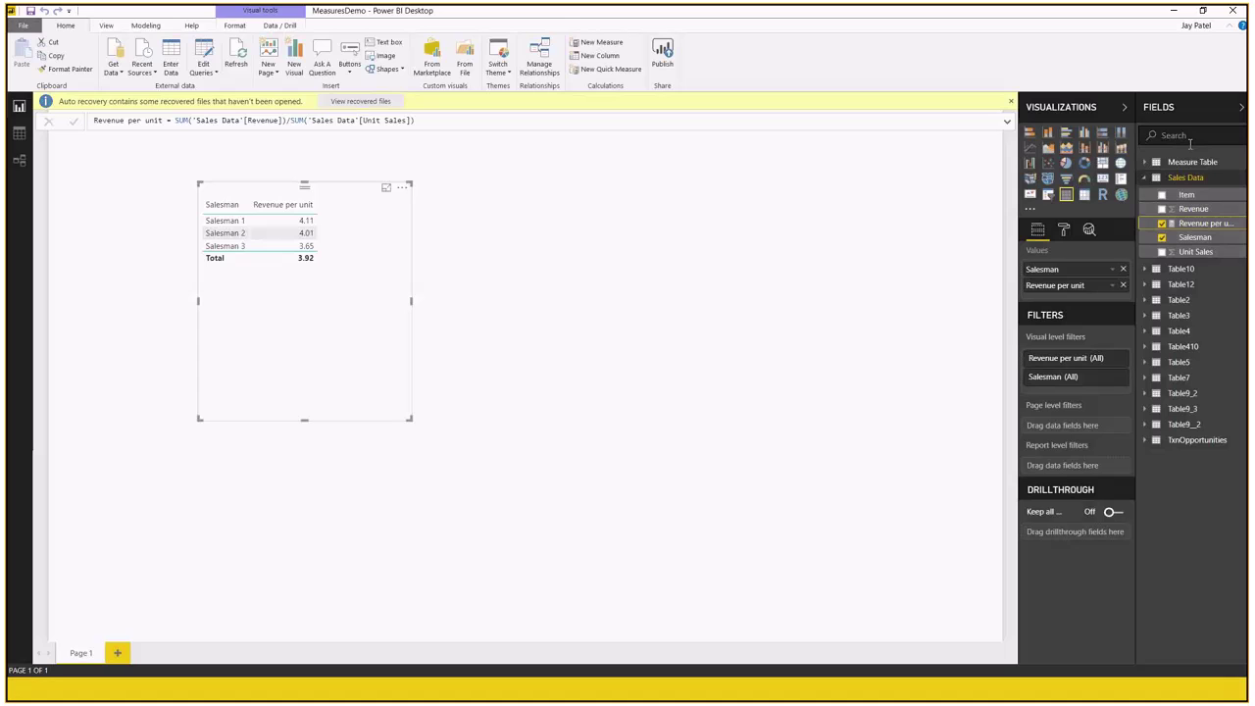
Set the Revenue per unit measure's home table to Measure Table
{"action": "left_click", "coordinate": [145, 24]}
{"action": "left_click", "coordinate": [382, 42]}
{"action": "left_click", "coordinate": [350, 59]}
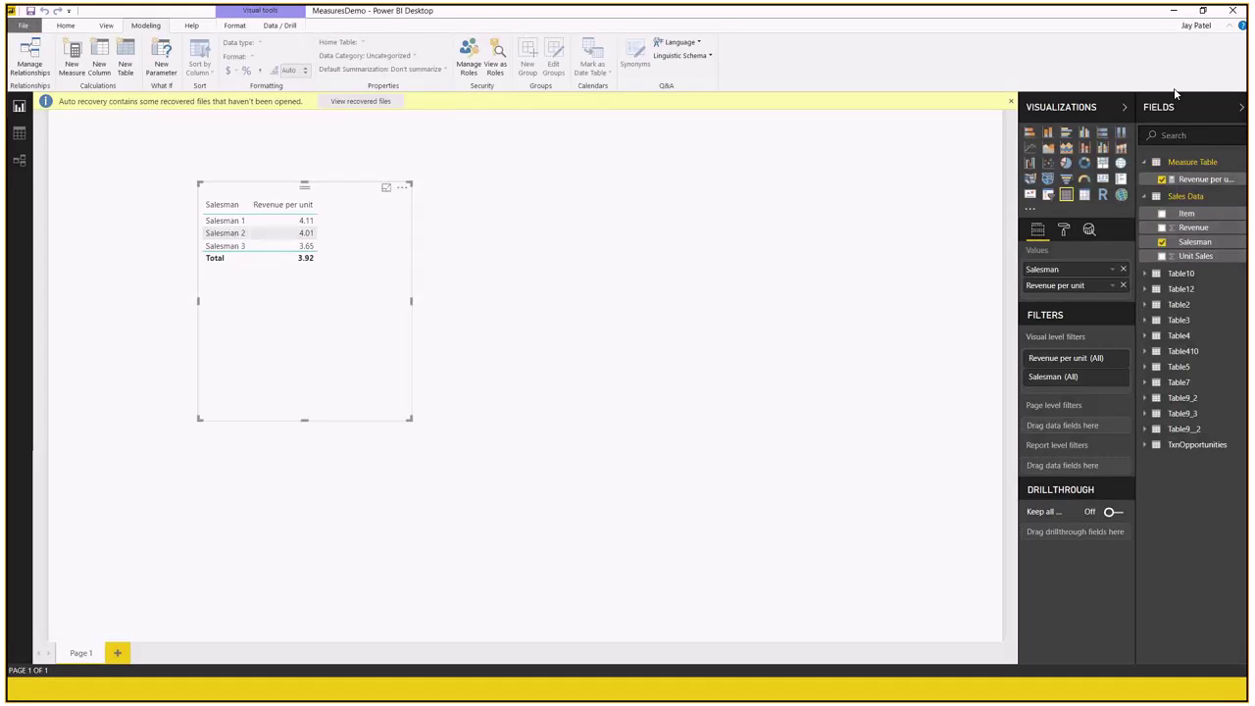
Close the MeasuresDemo report and choose to remove the unopened auto-recovered files
{"action": "left_click", "coordinate": [1226, 12]}
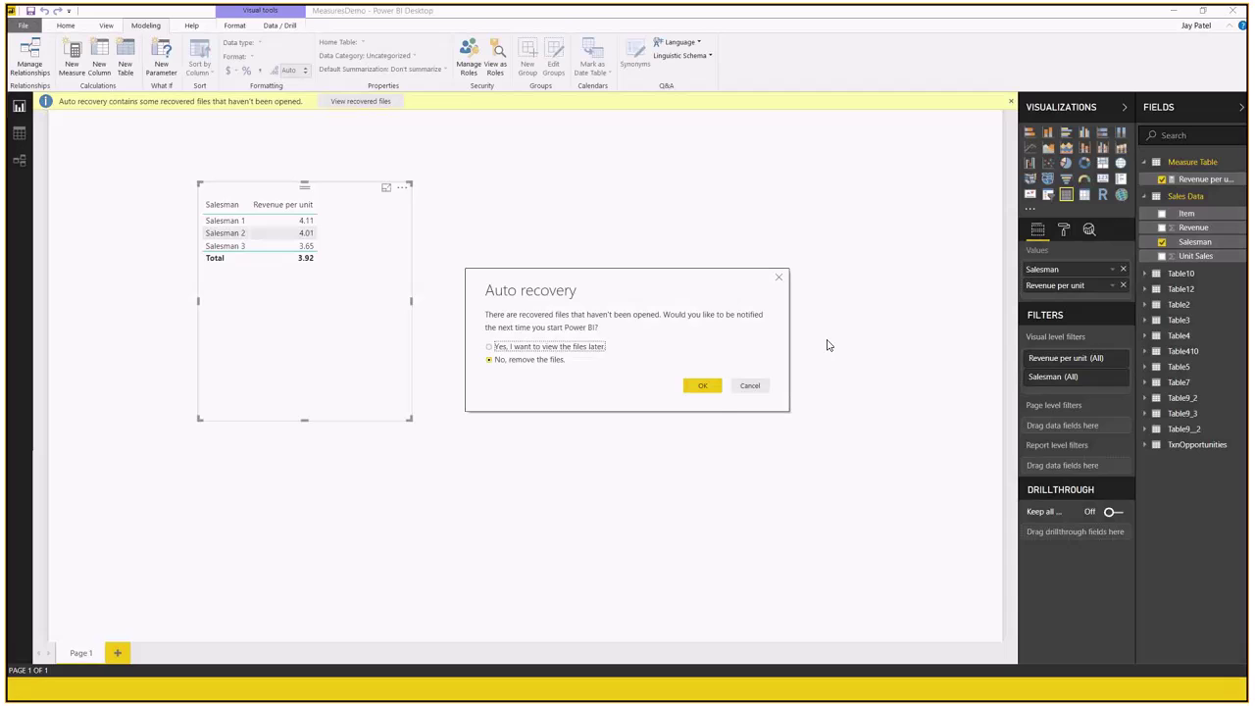
{"action": "left_click", "coordinate": [702, 388]}
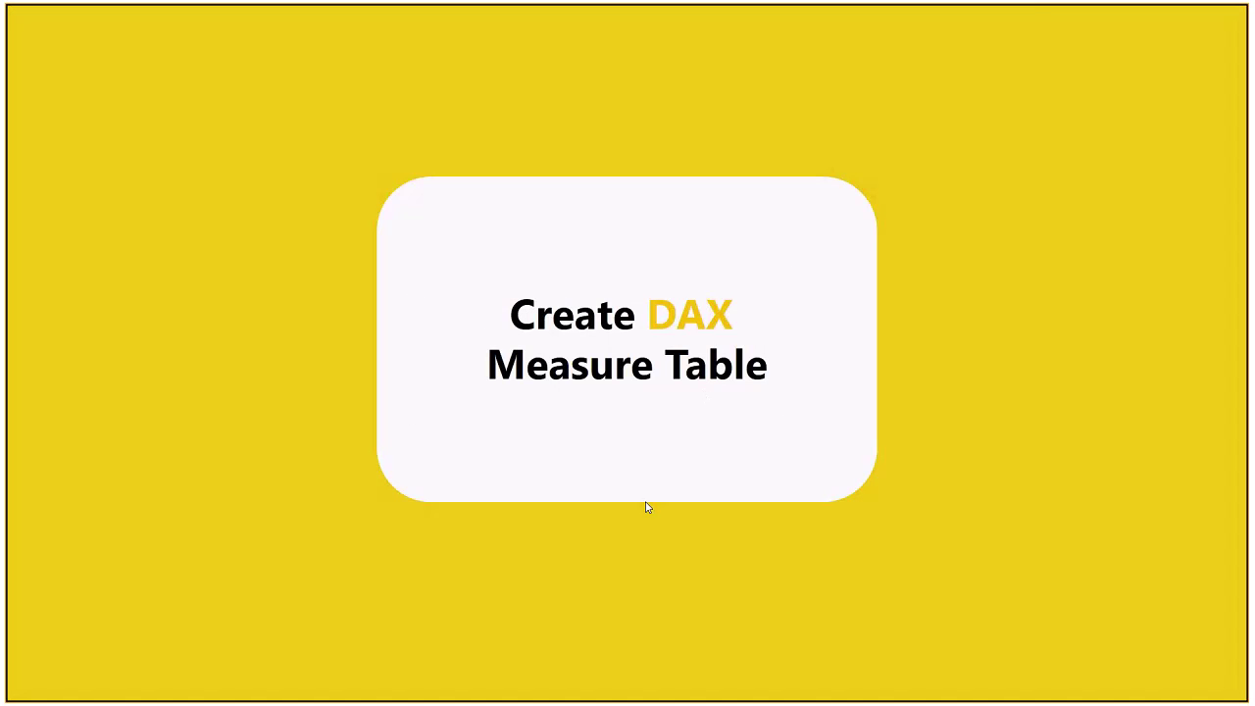